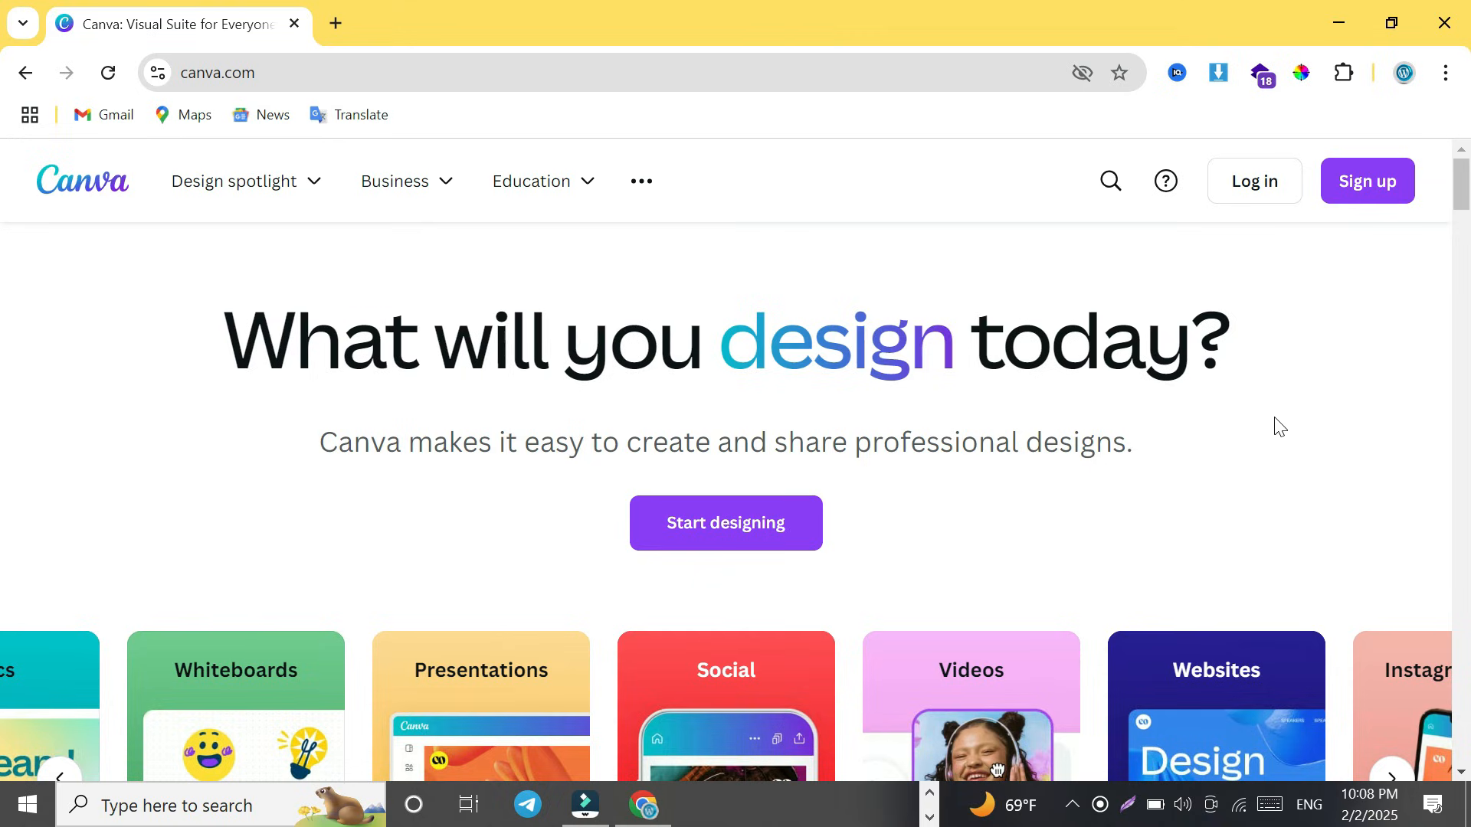
Step: Sign in to Canva with the remembered Google account and dismiss the Canva Pro trial offer
click(1368, 181)
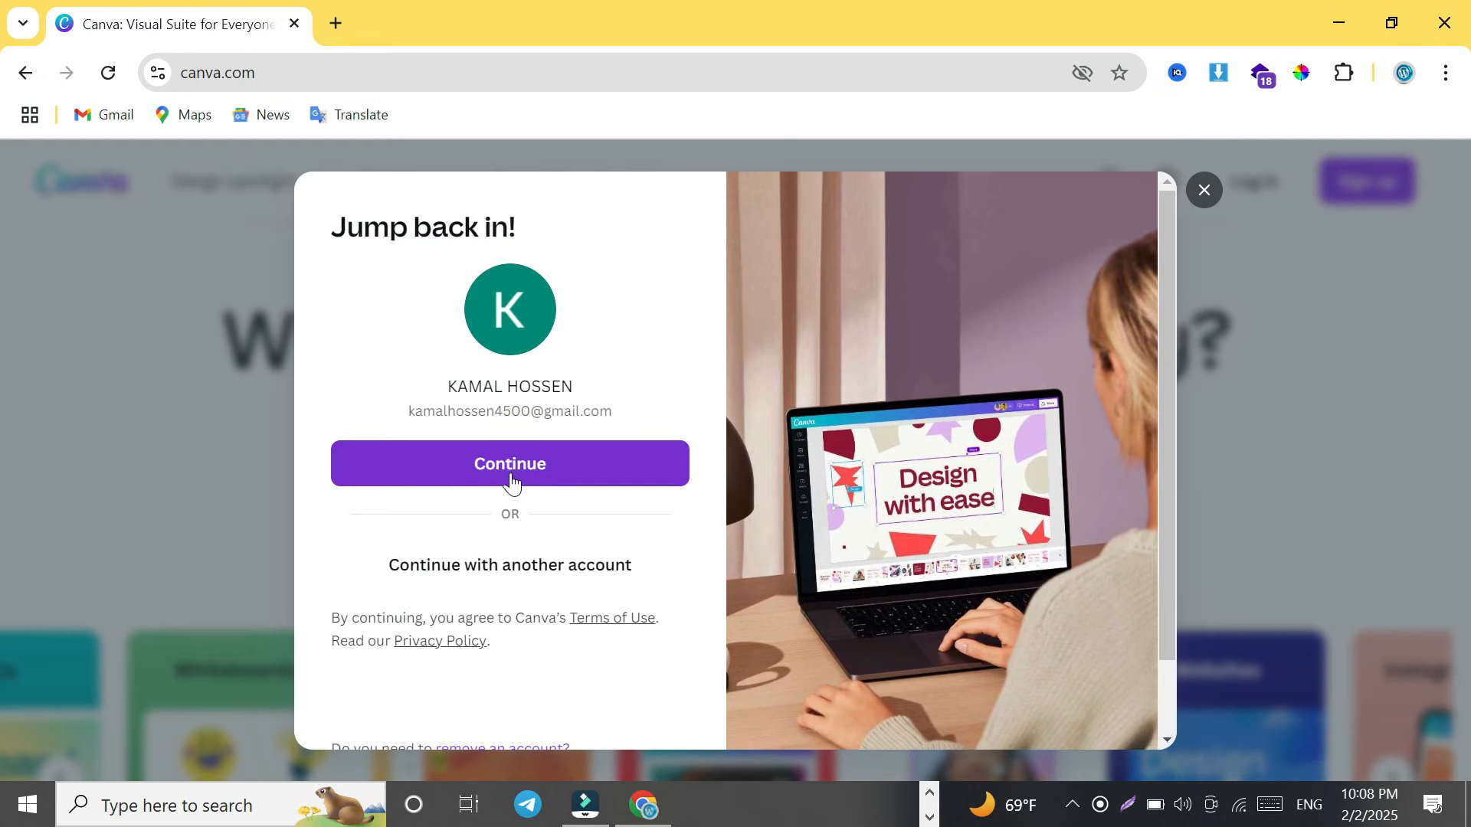
click(504, 477)
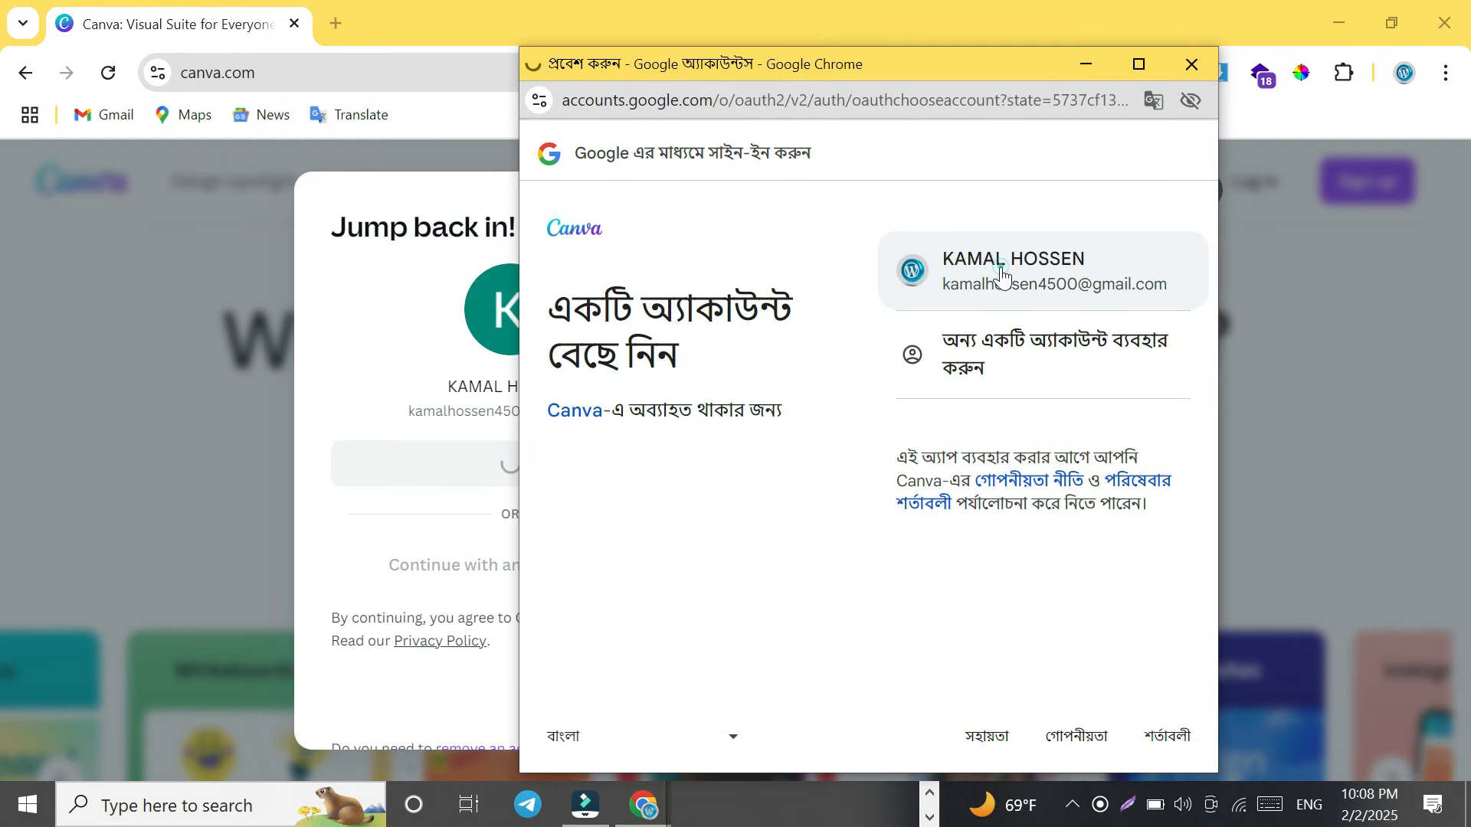
click(1000, 274)
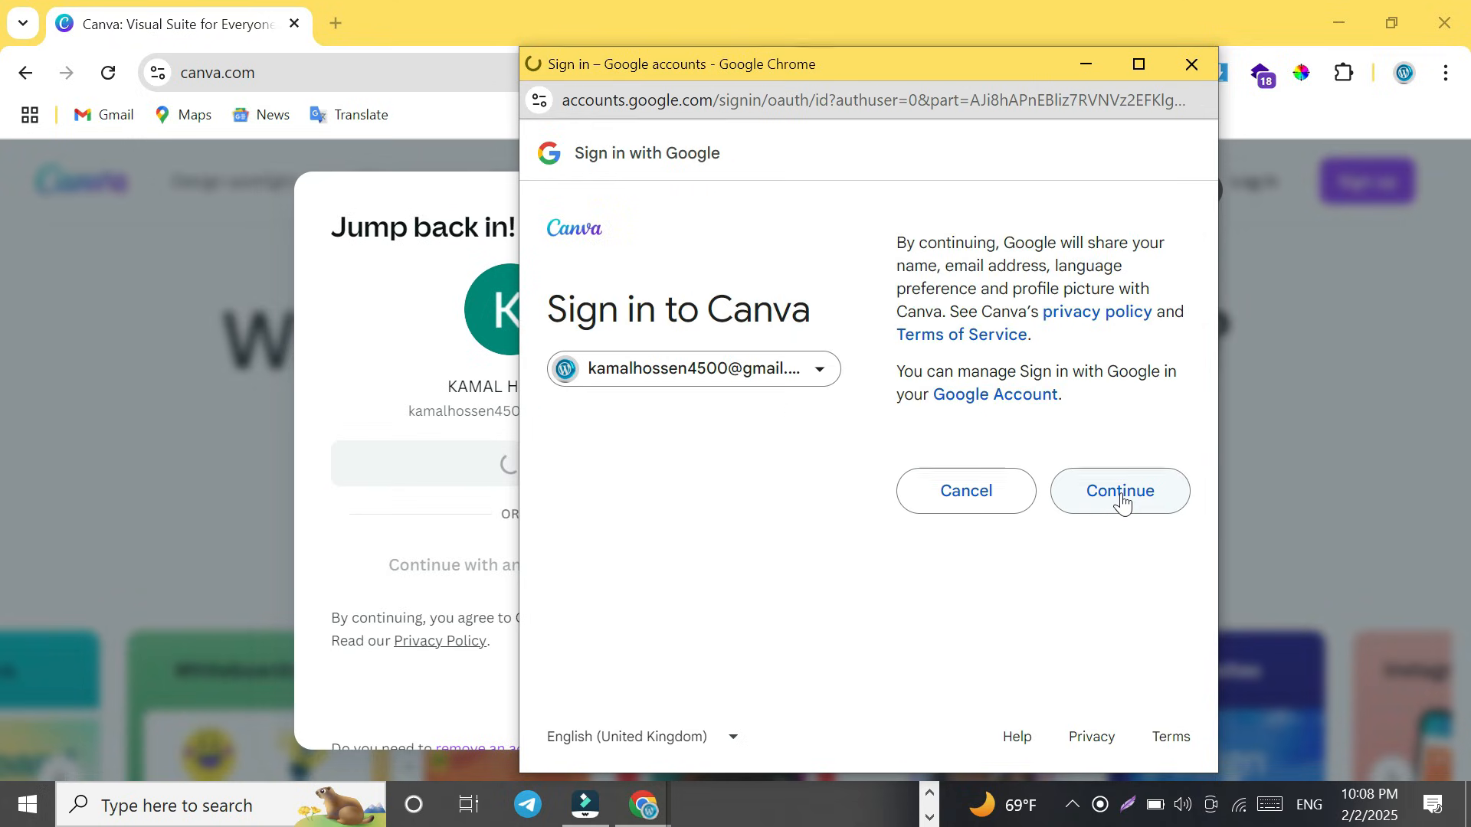
click(1121, 494)
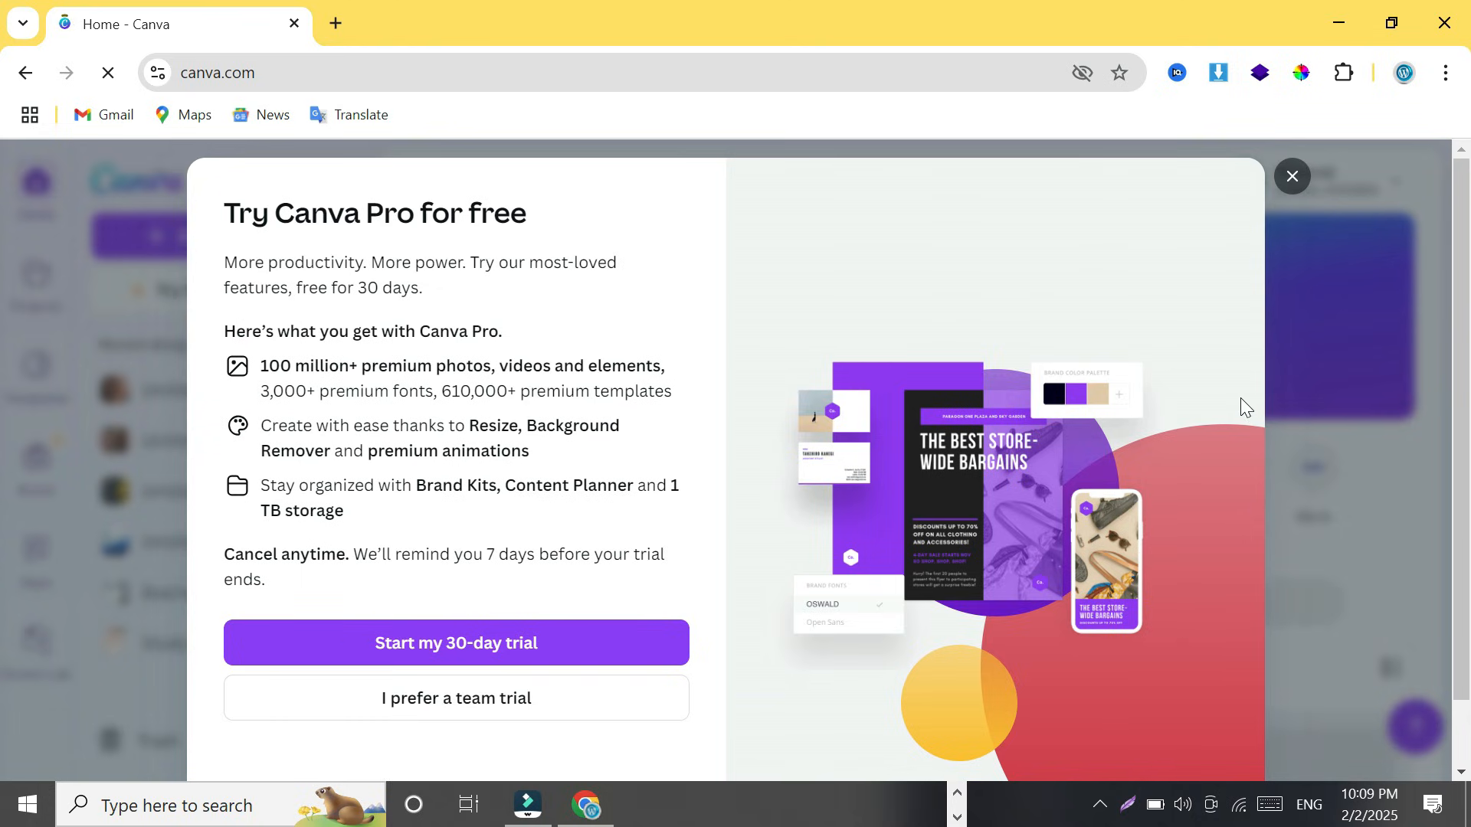
click(1292, 178)
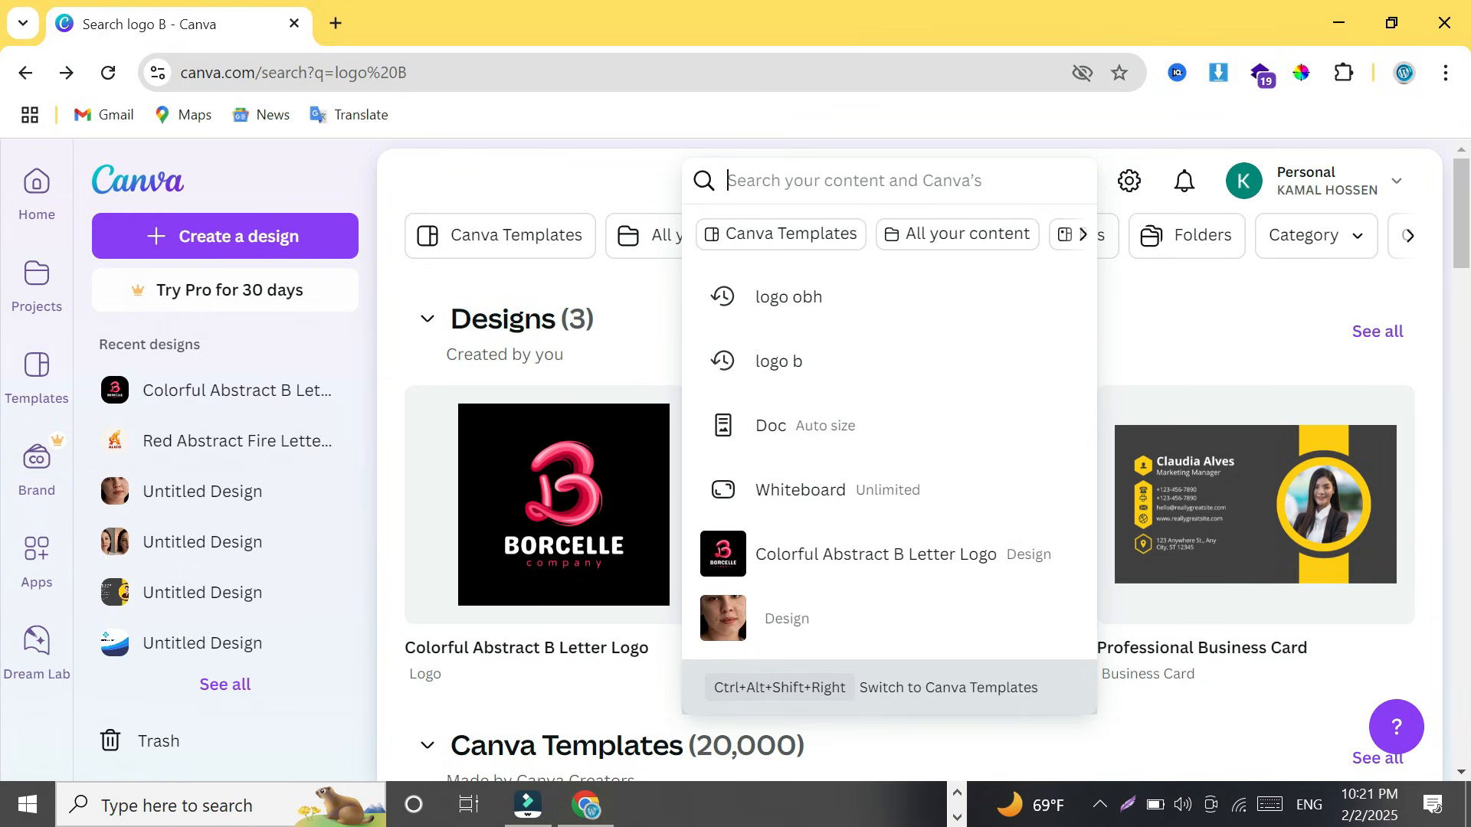
Step: Search Canva for "Logo A"
text(Logo)
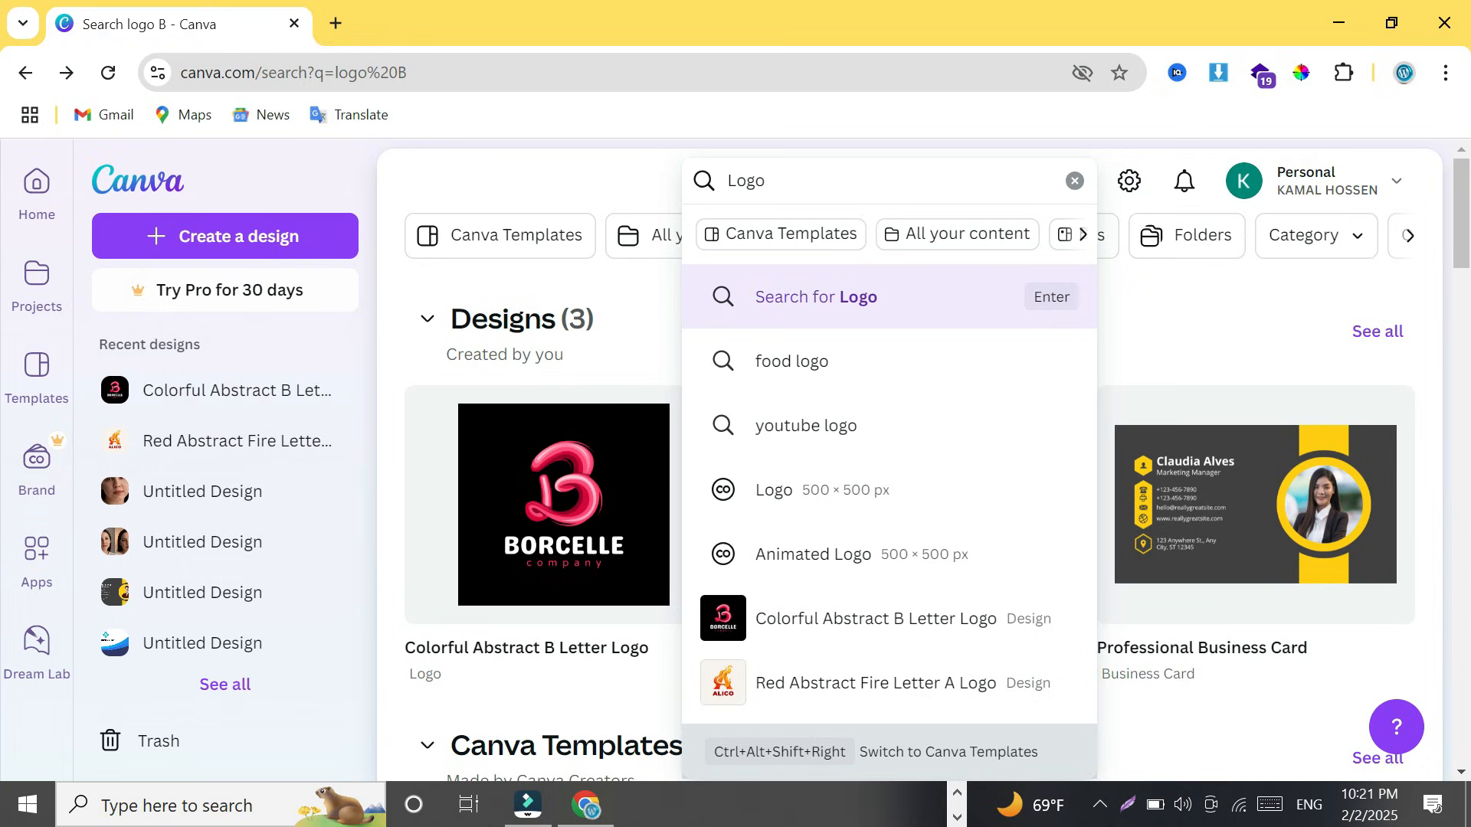
text(A)
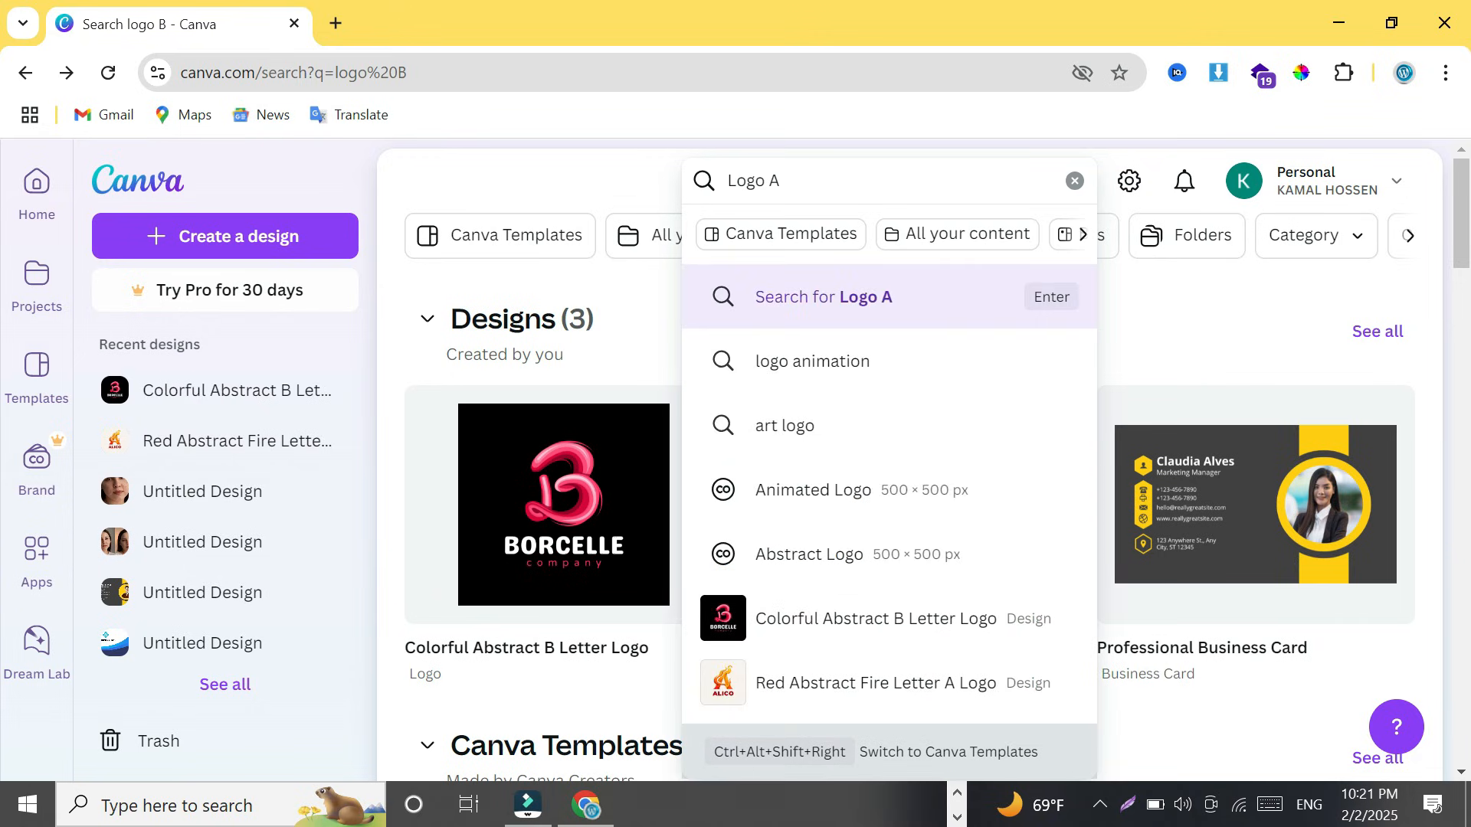
key(Return)
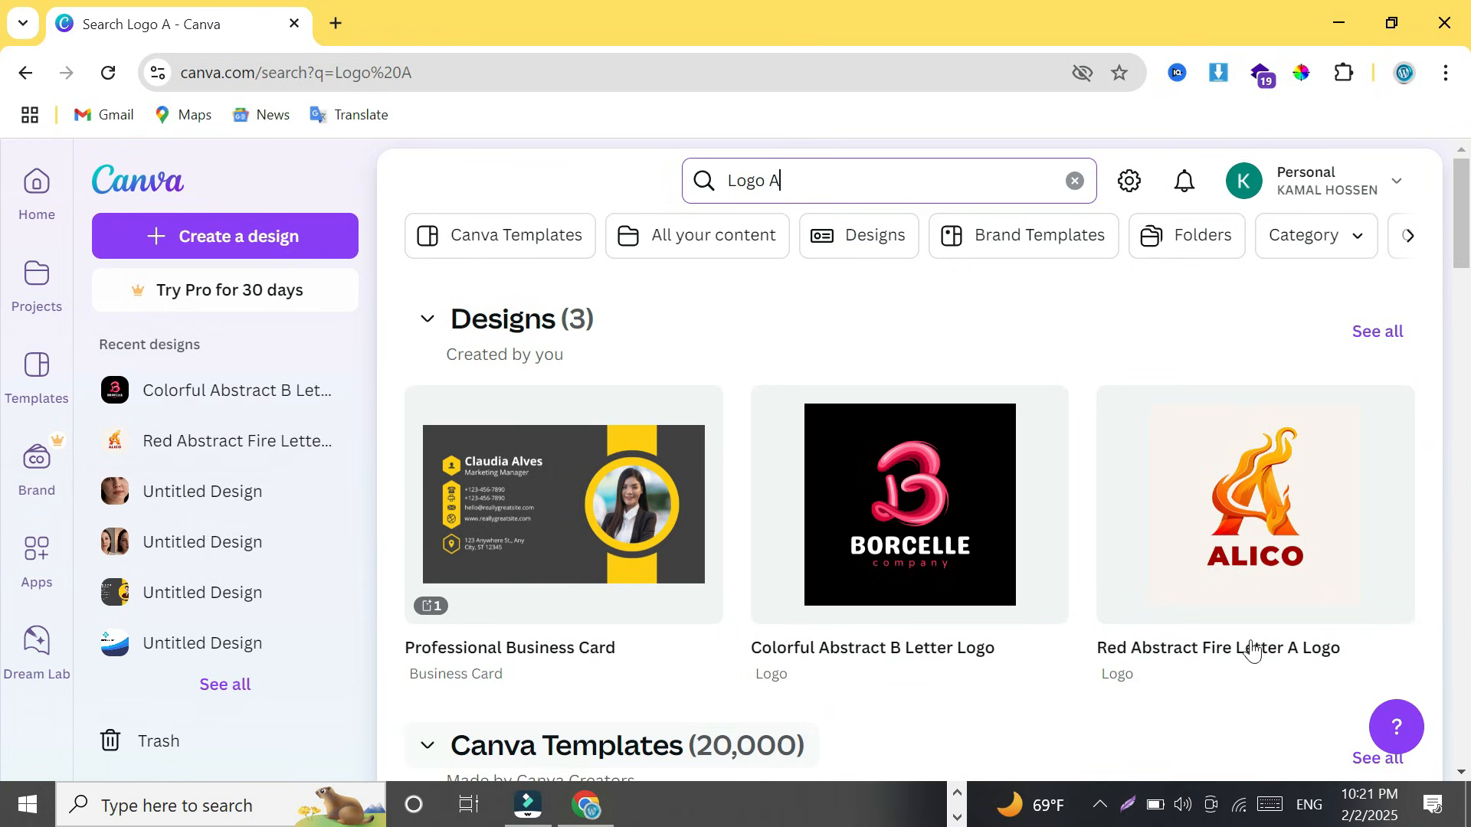
Step: Browse the Logo A template results, load more of them, and check which designs carry the Pro mark
drag(1467, 241, 1468, 310)
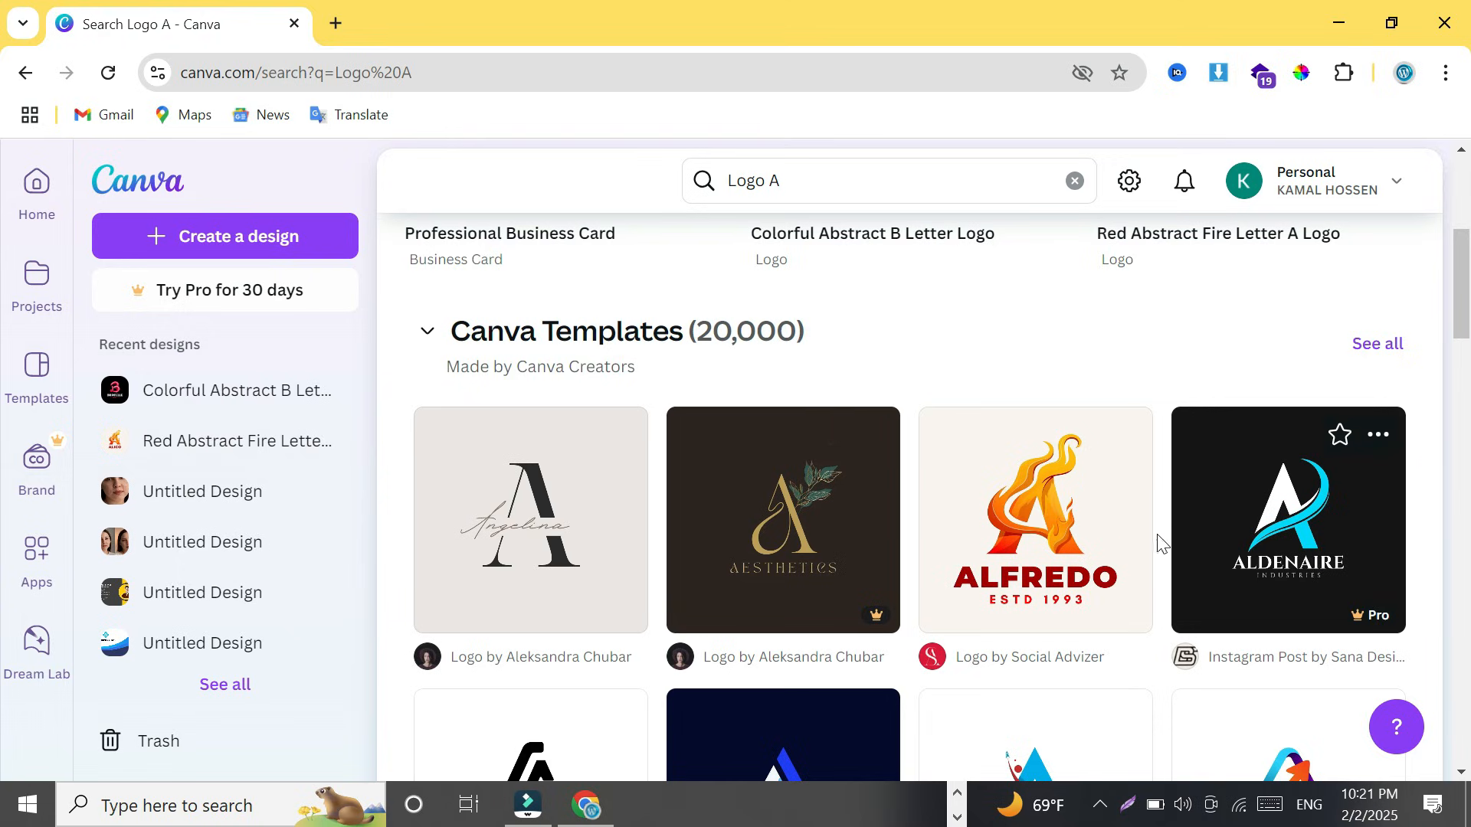
scroll(1469, 296, down, 3)
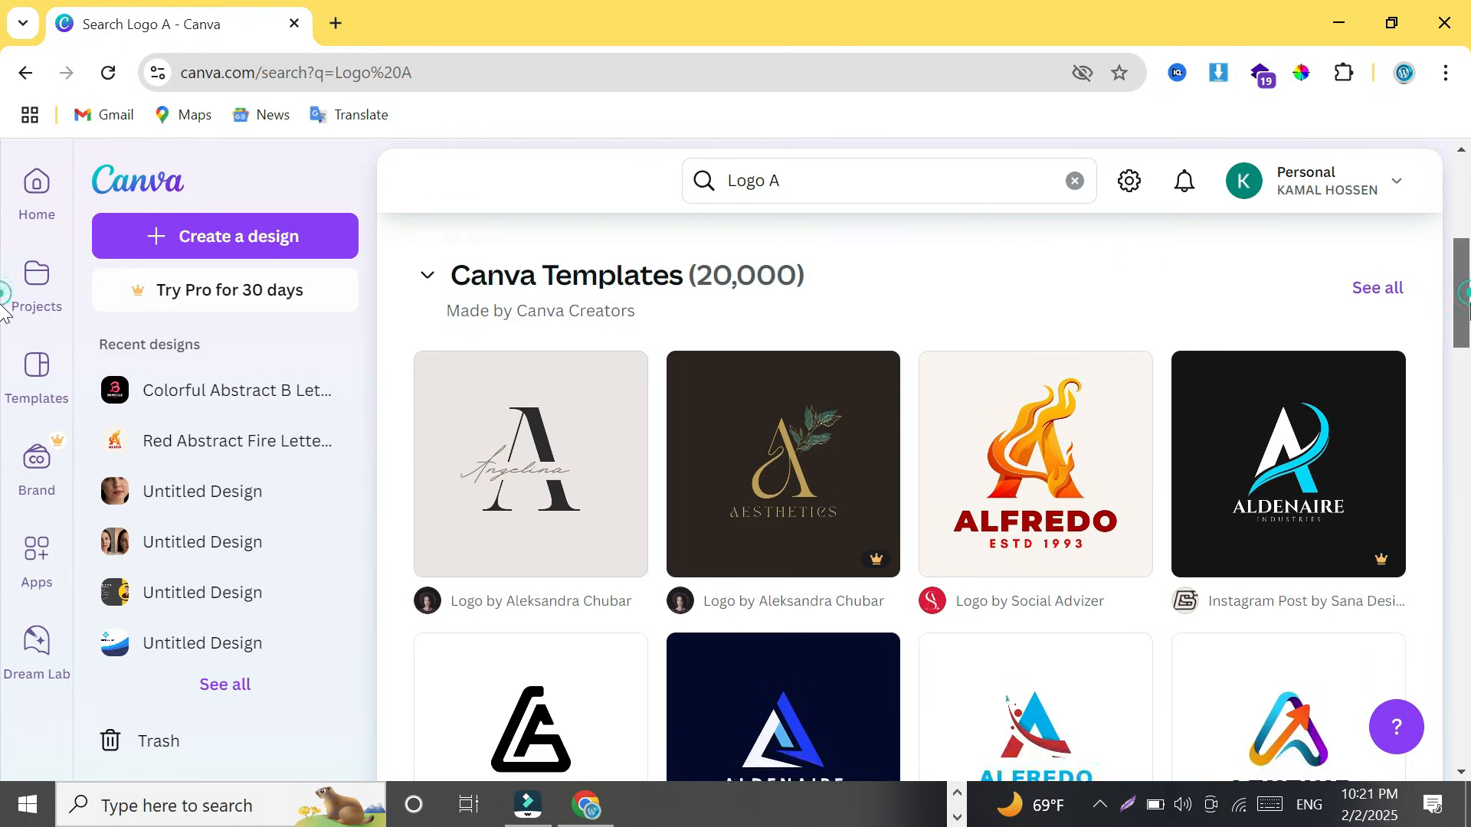
drag(1469, 337, 1465, 598)
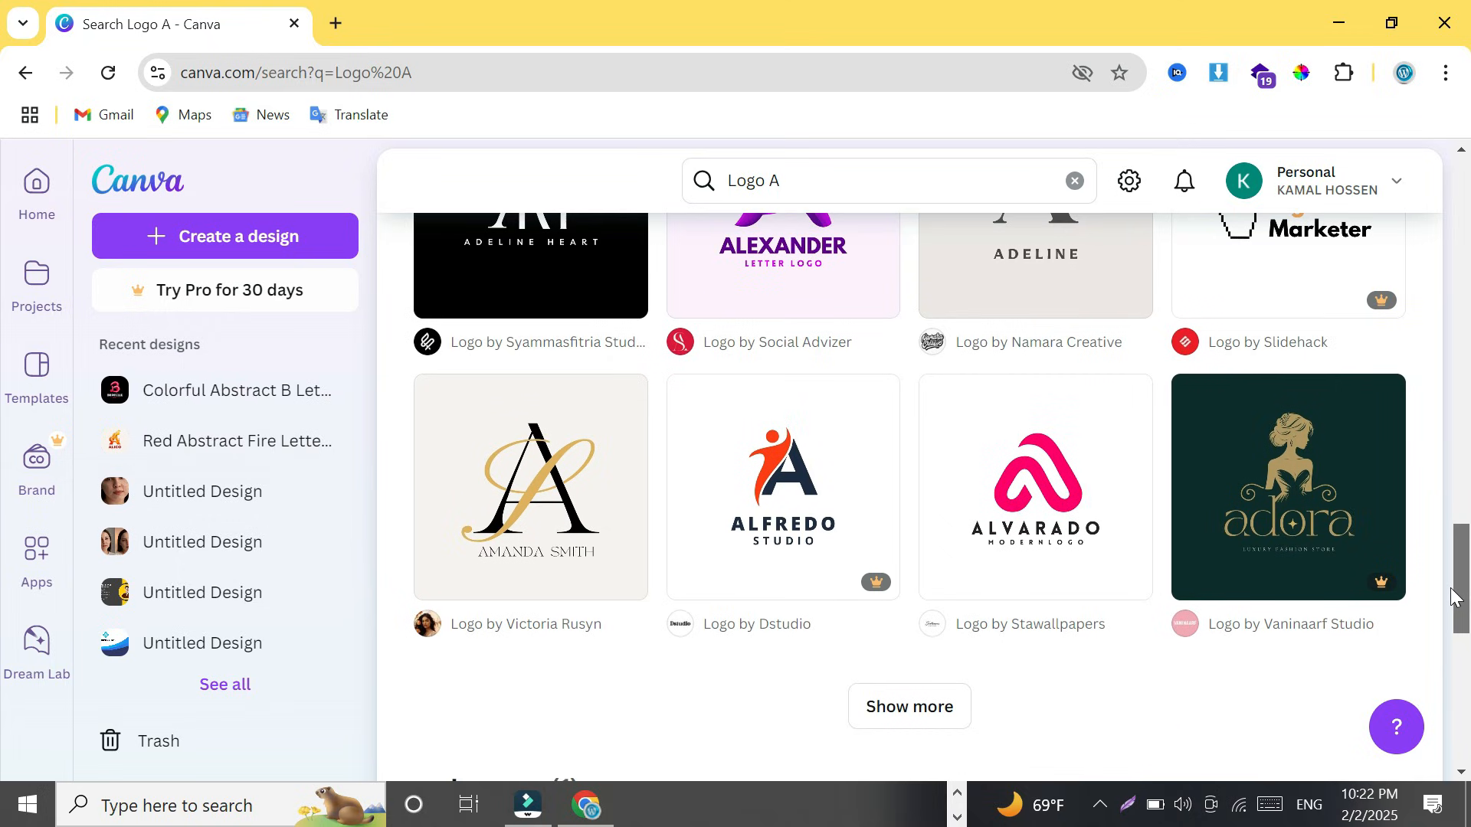
click(887, 714)
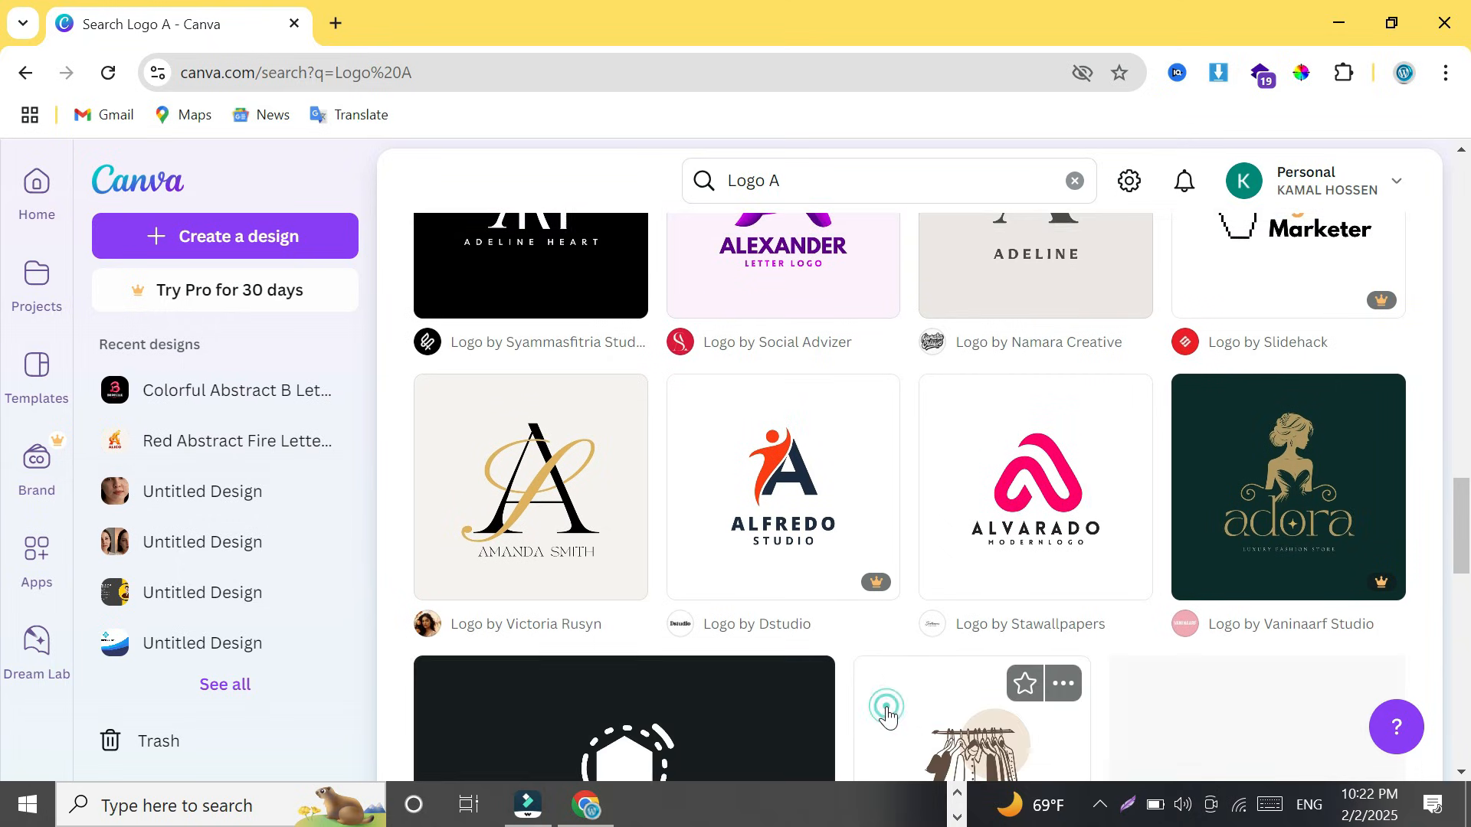
drag(1460, 406, 1466, 479)
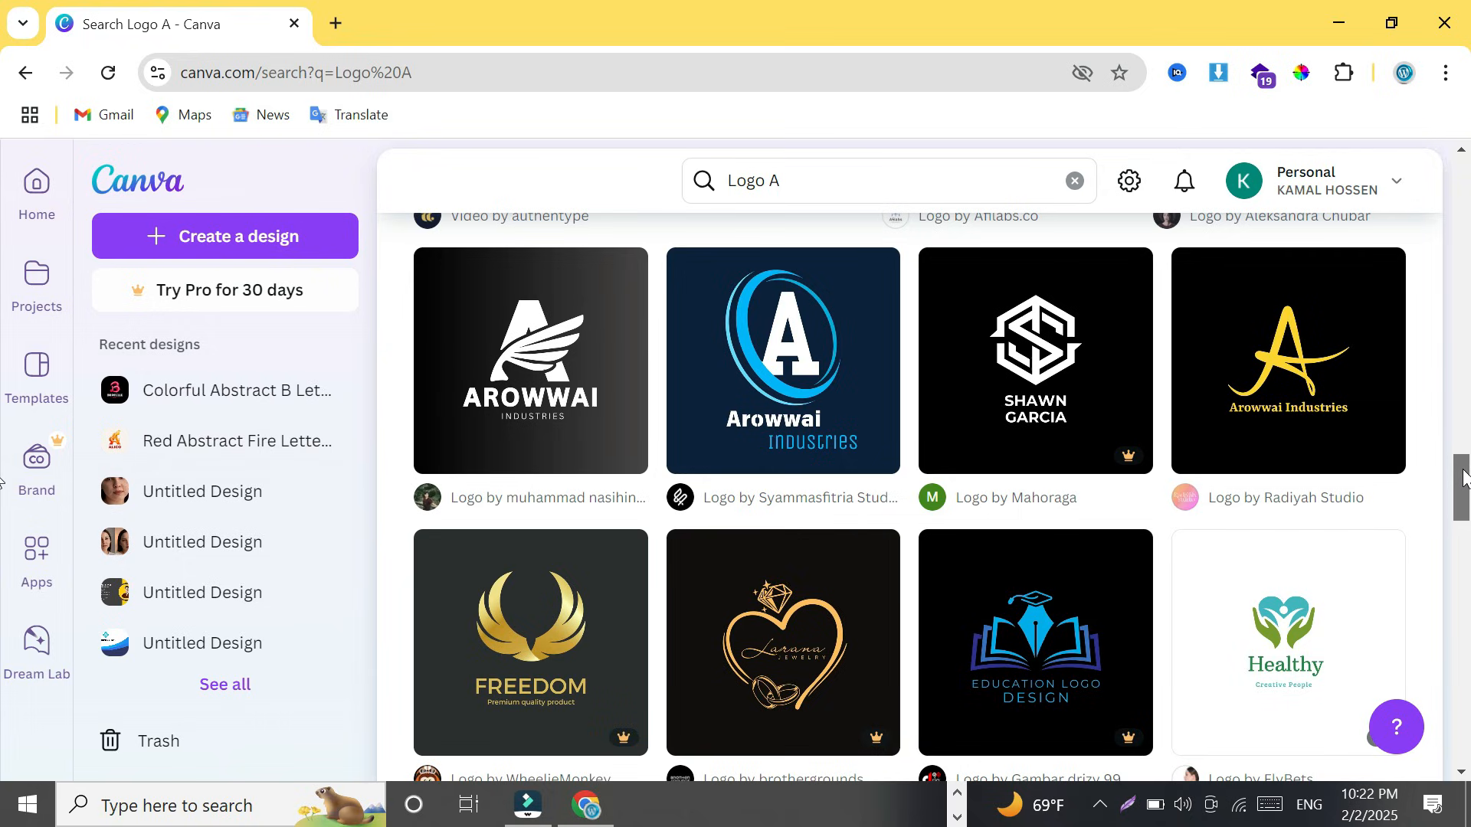
mouse_move(1463, 481)
mouse_down()
mouse_move(1464, 511)
mouse_move(1464, 467)
mouse_up()
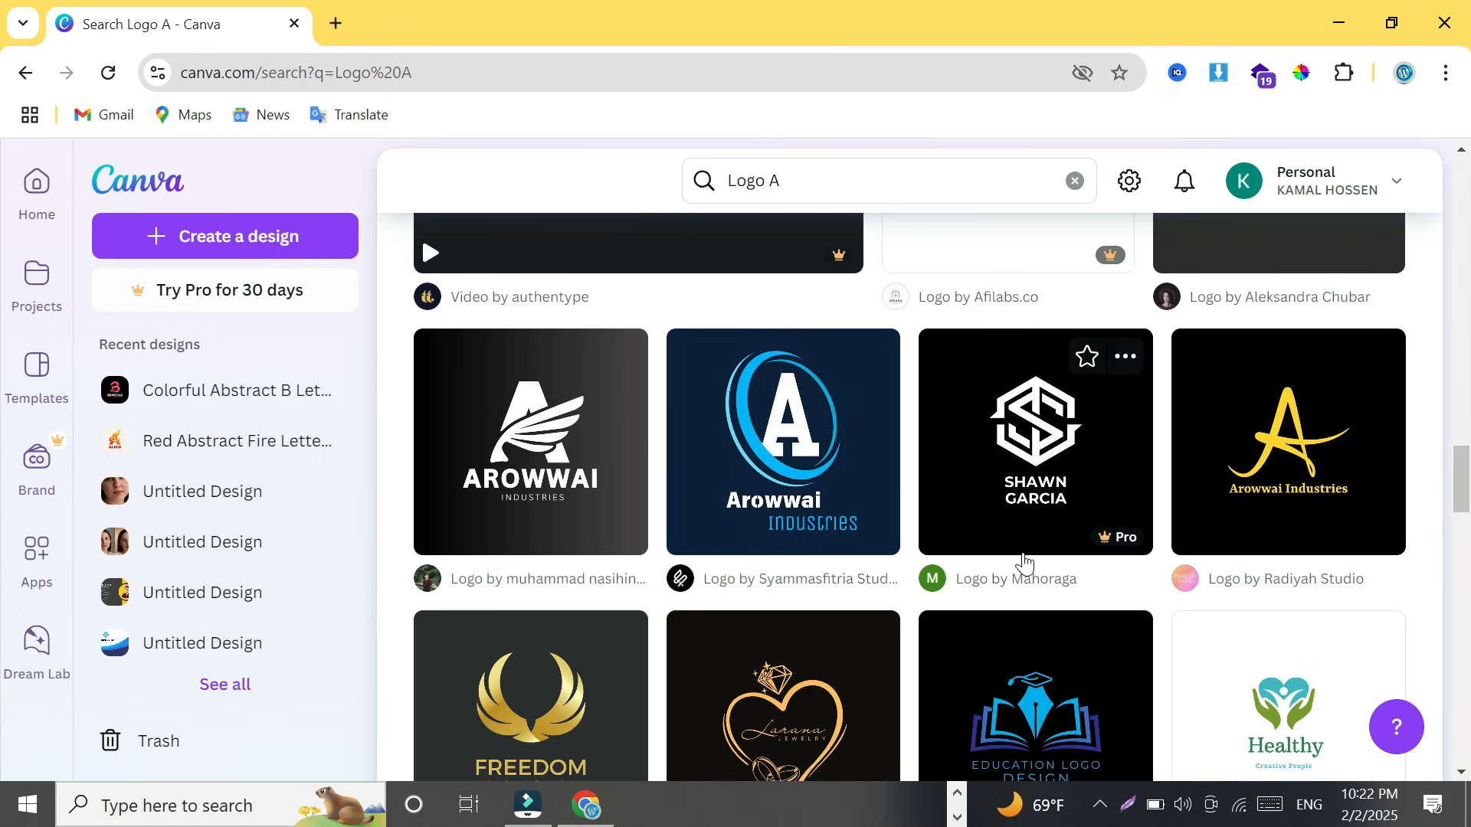
mouse_move(1116, 539)
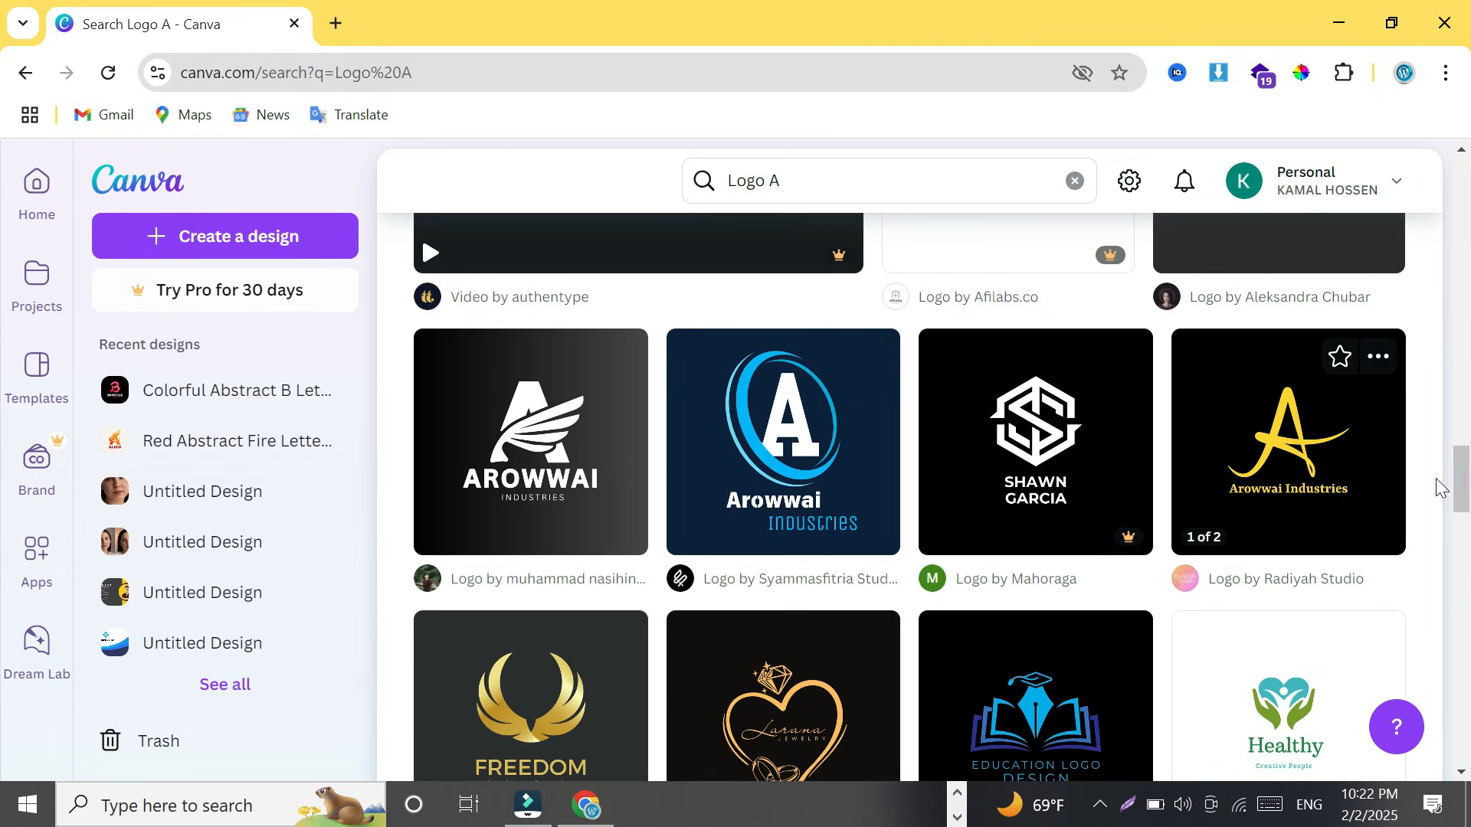
scroll(1459, 482, down, 3)
mouse_move(1463, 511)
mouse_down()
mouse_move(1466, 660)
mouse_move(1466, 502)
mouse_up()
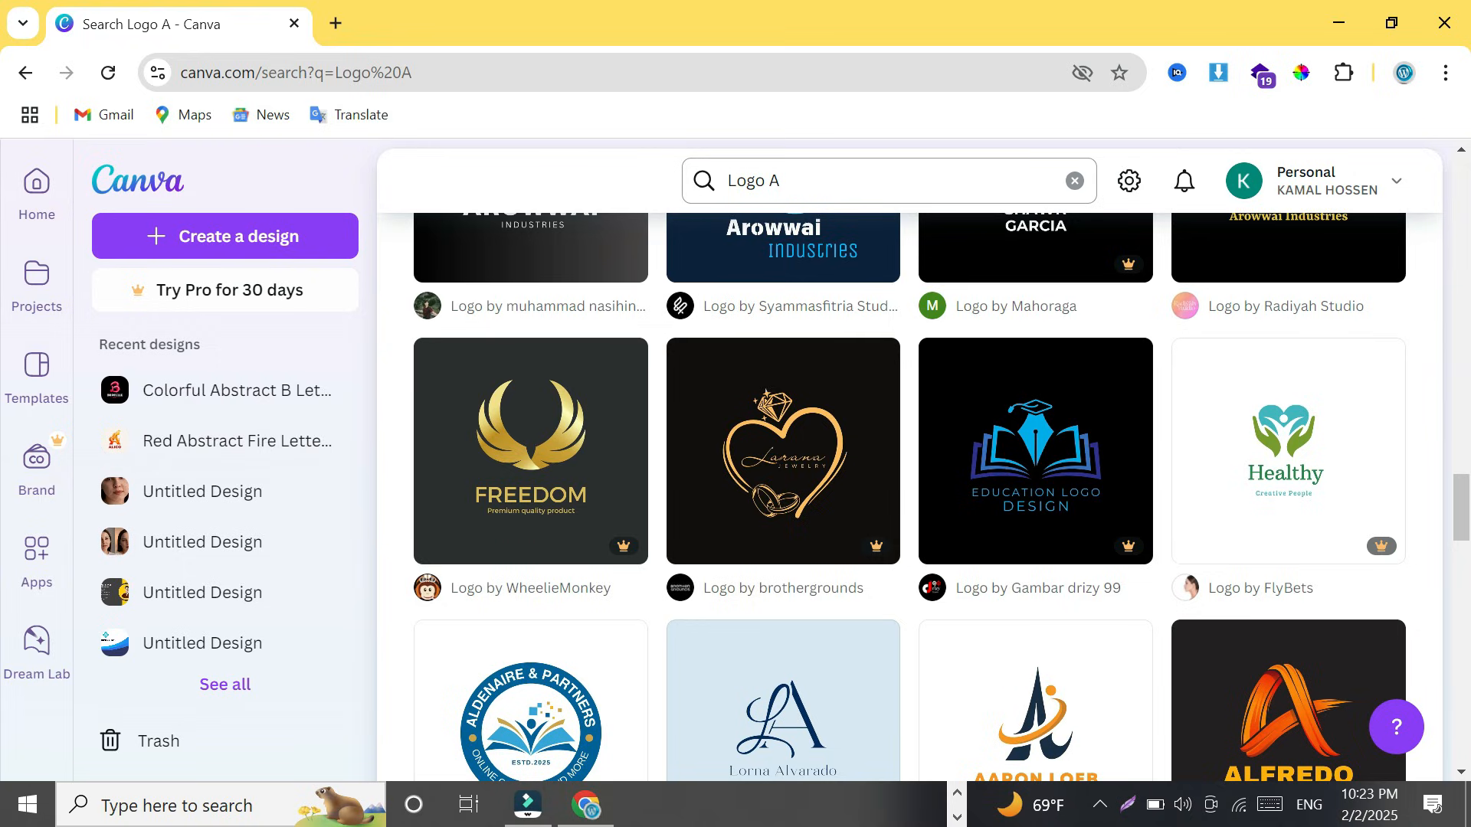
Step: Change the template search to "Logo B"
click(778, 180)
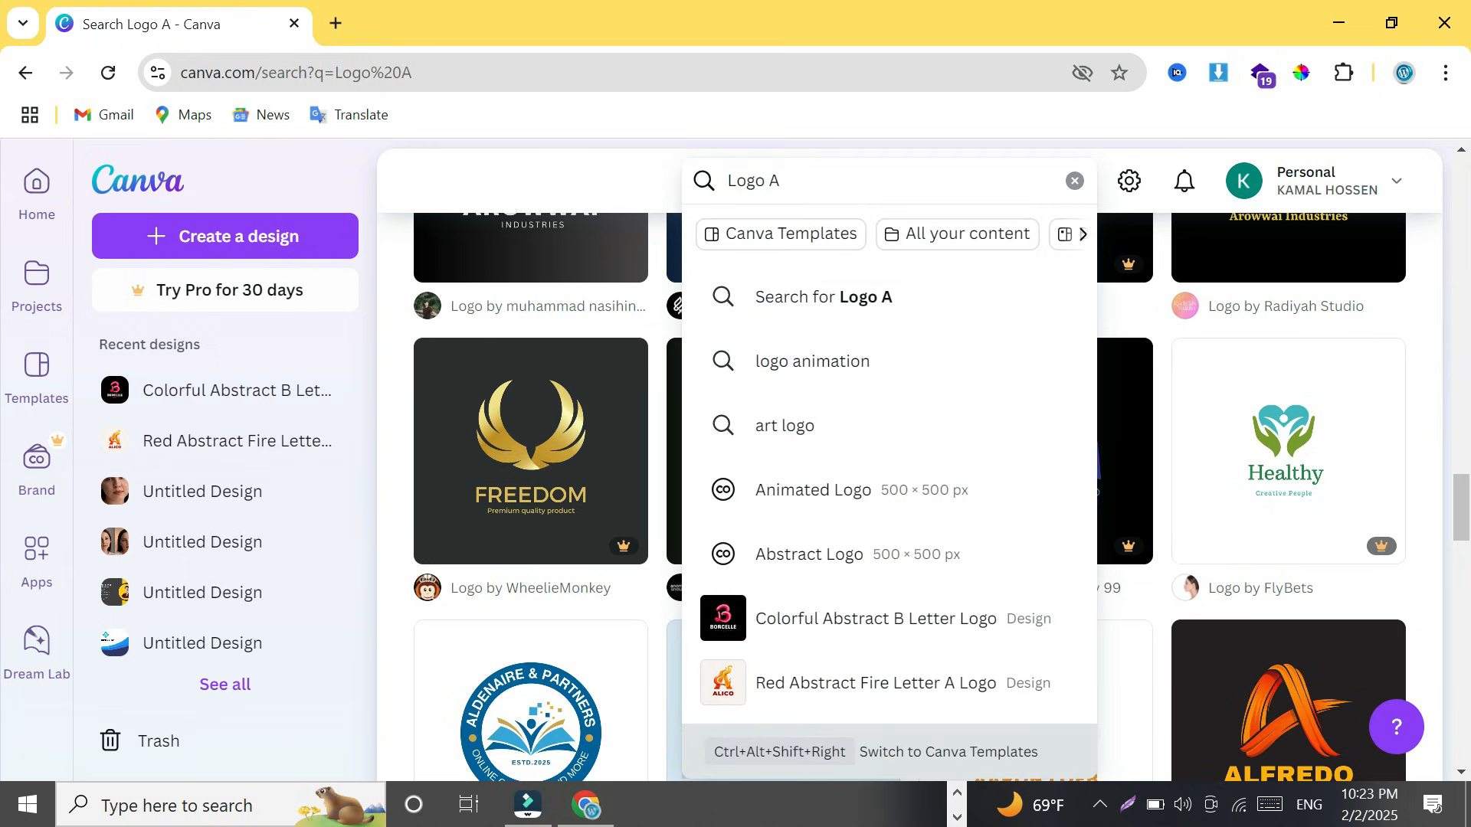
key(BackSpace)
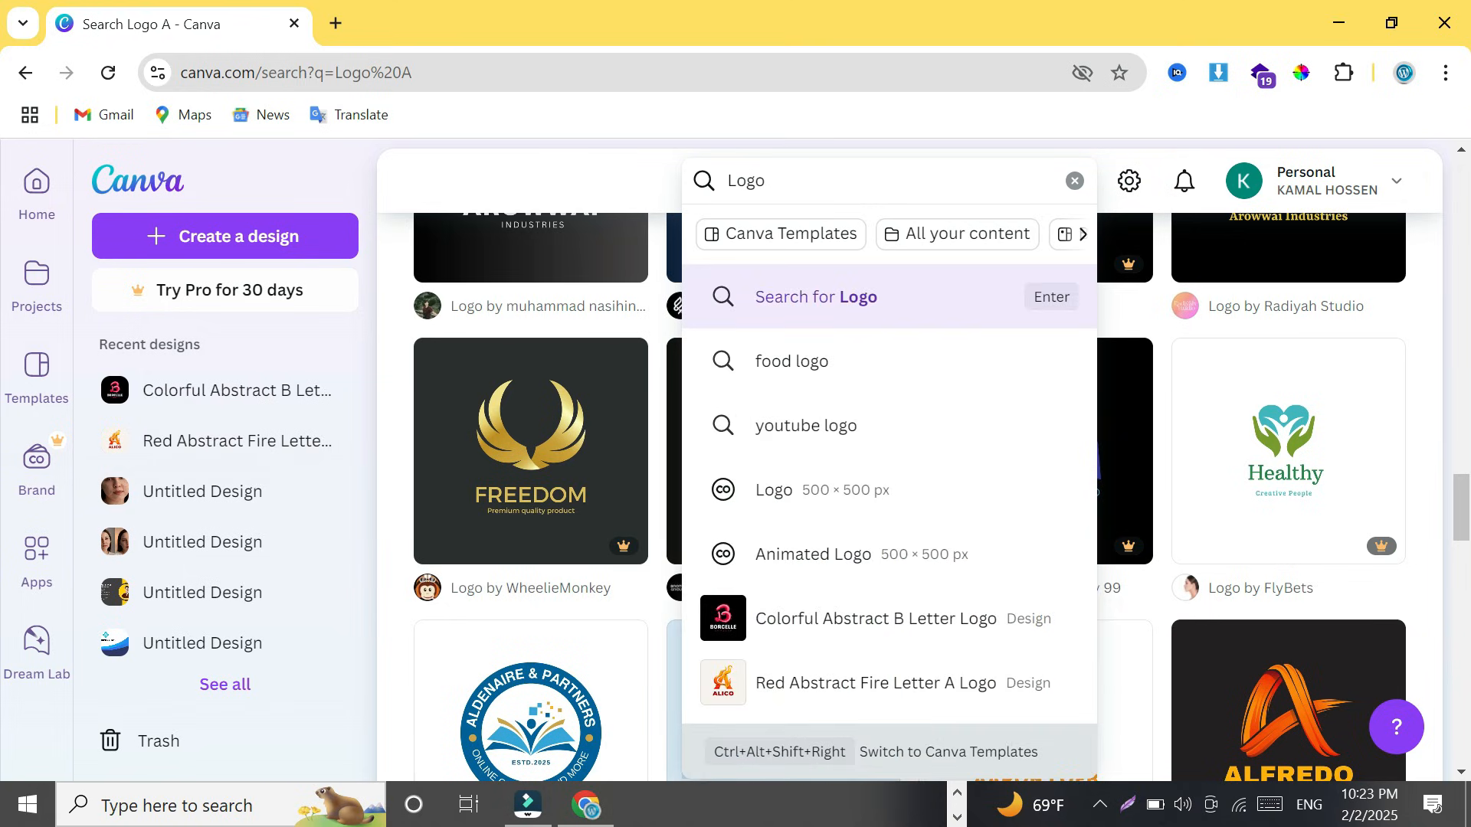
text(B)
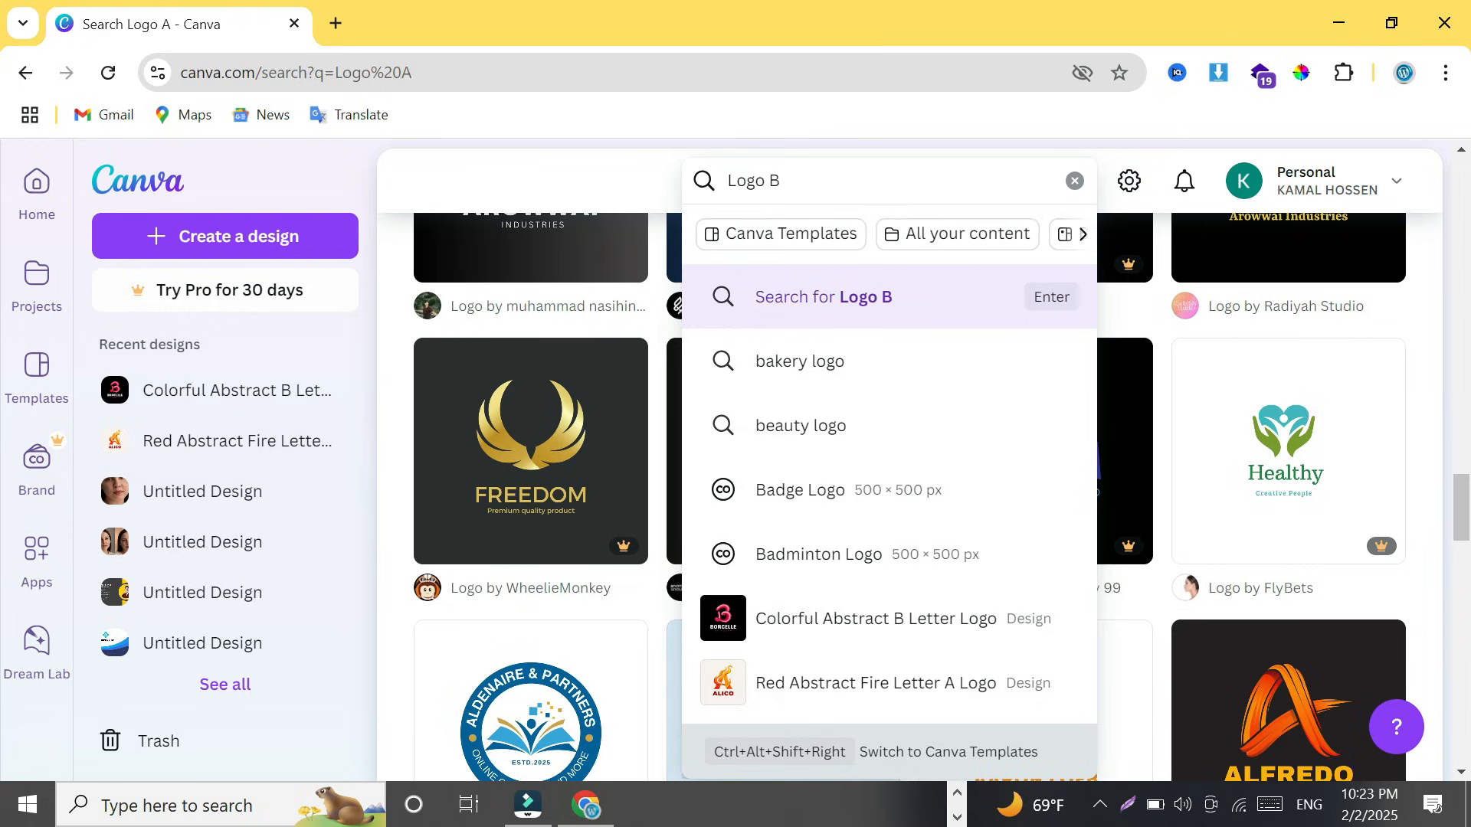
key(Return)
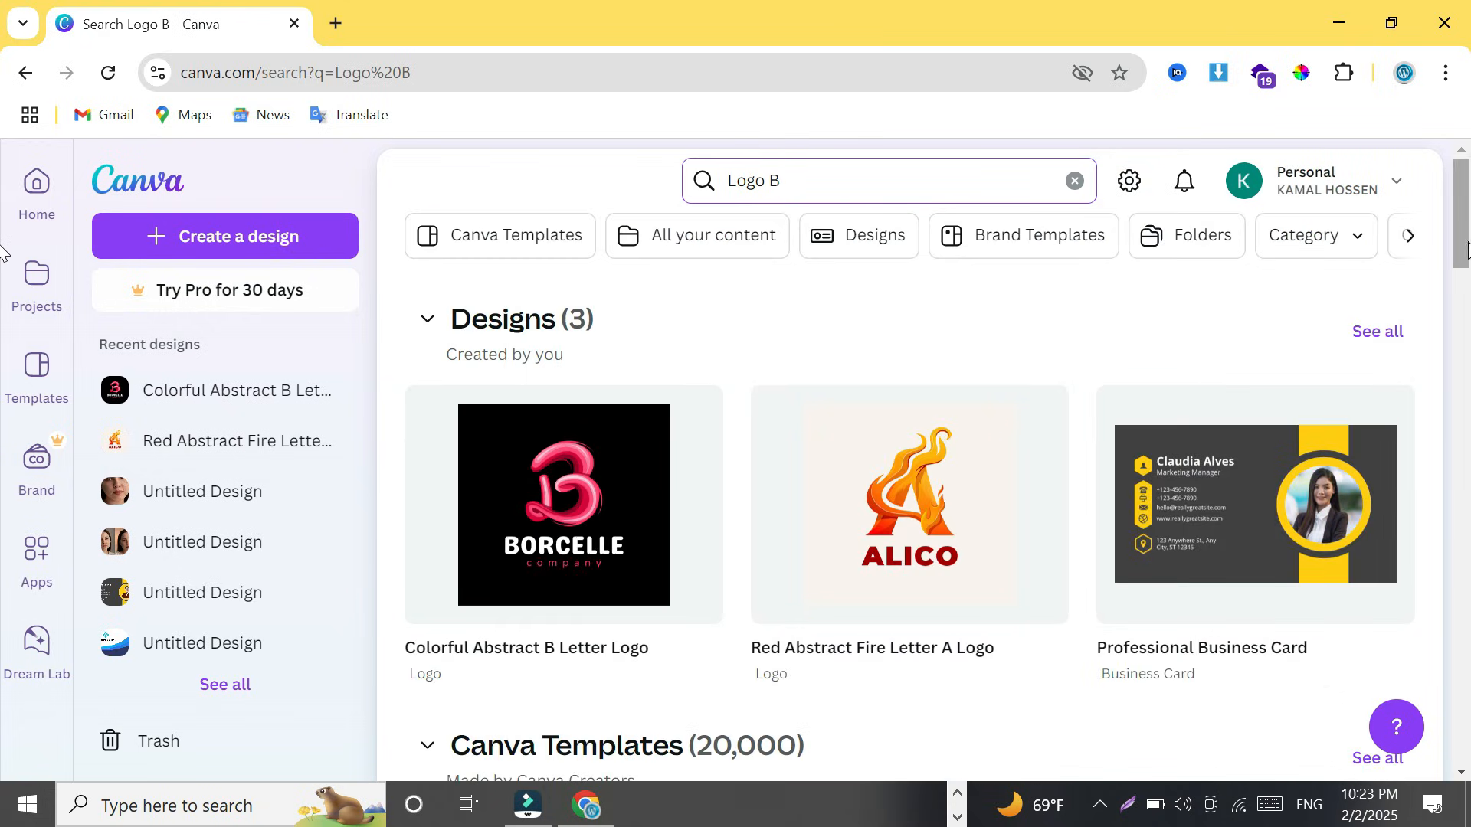
Step: Find the pink BORCELLE "Colorful Abstract B Letter Logo" template among the results and open it for customizing
drag(1461, 260, 1465, 293)
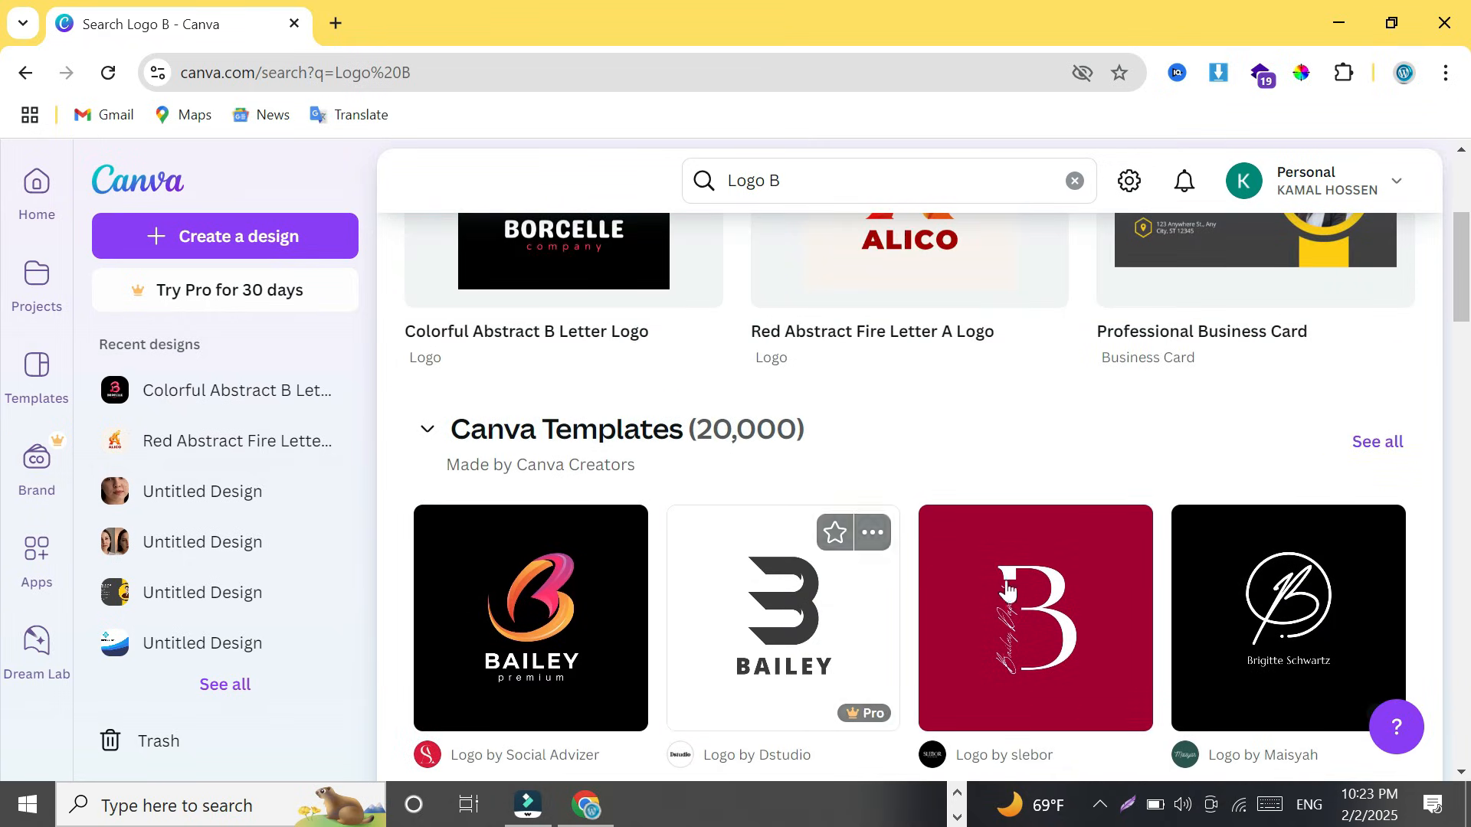
drag(1463, 283, 1467, 532)
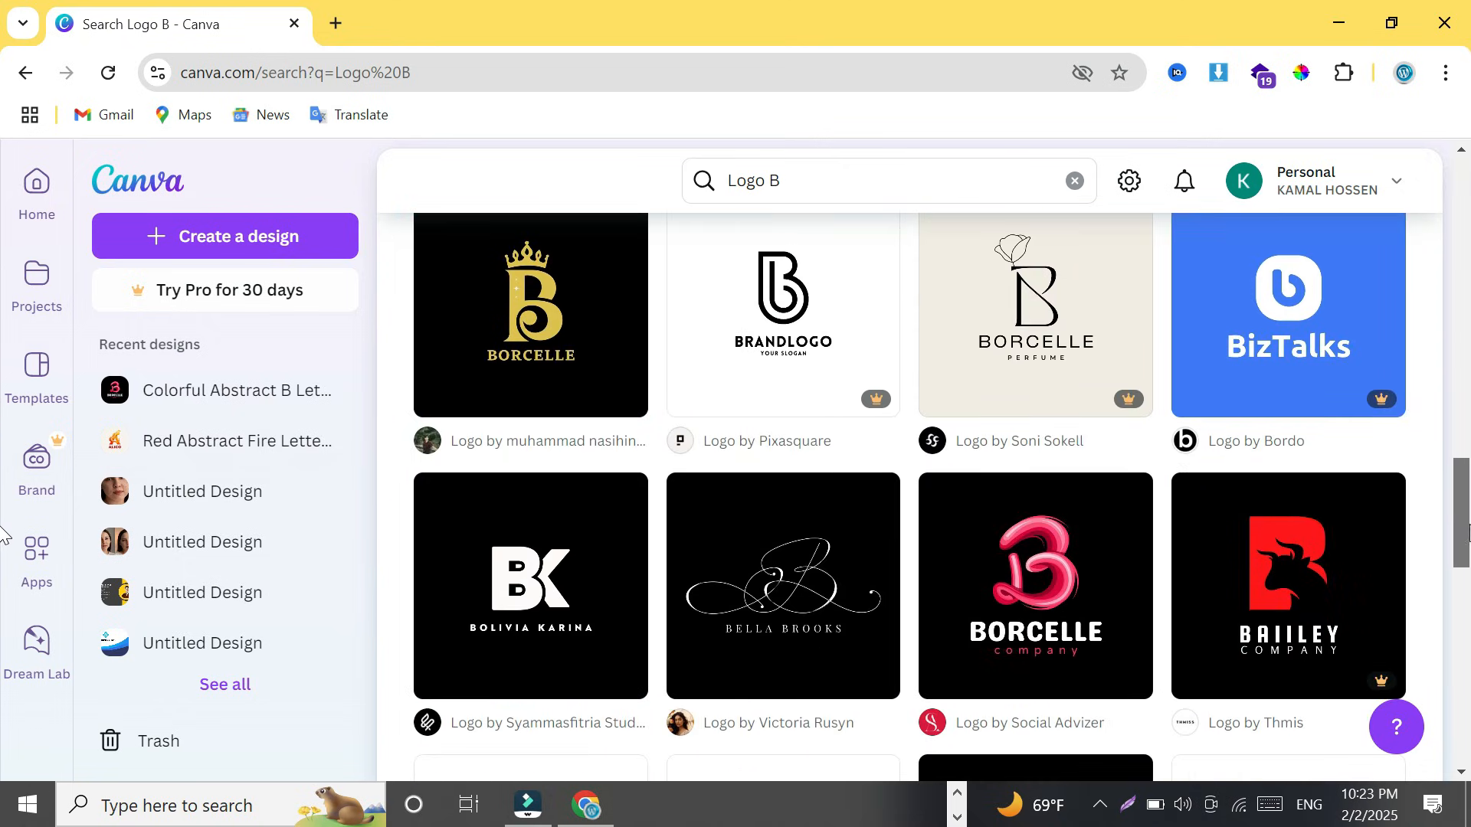
click(1031, 568)
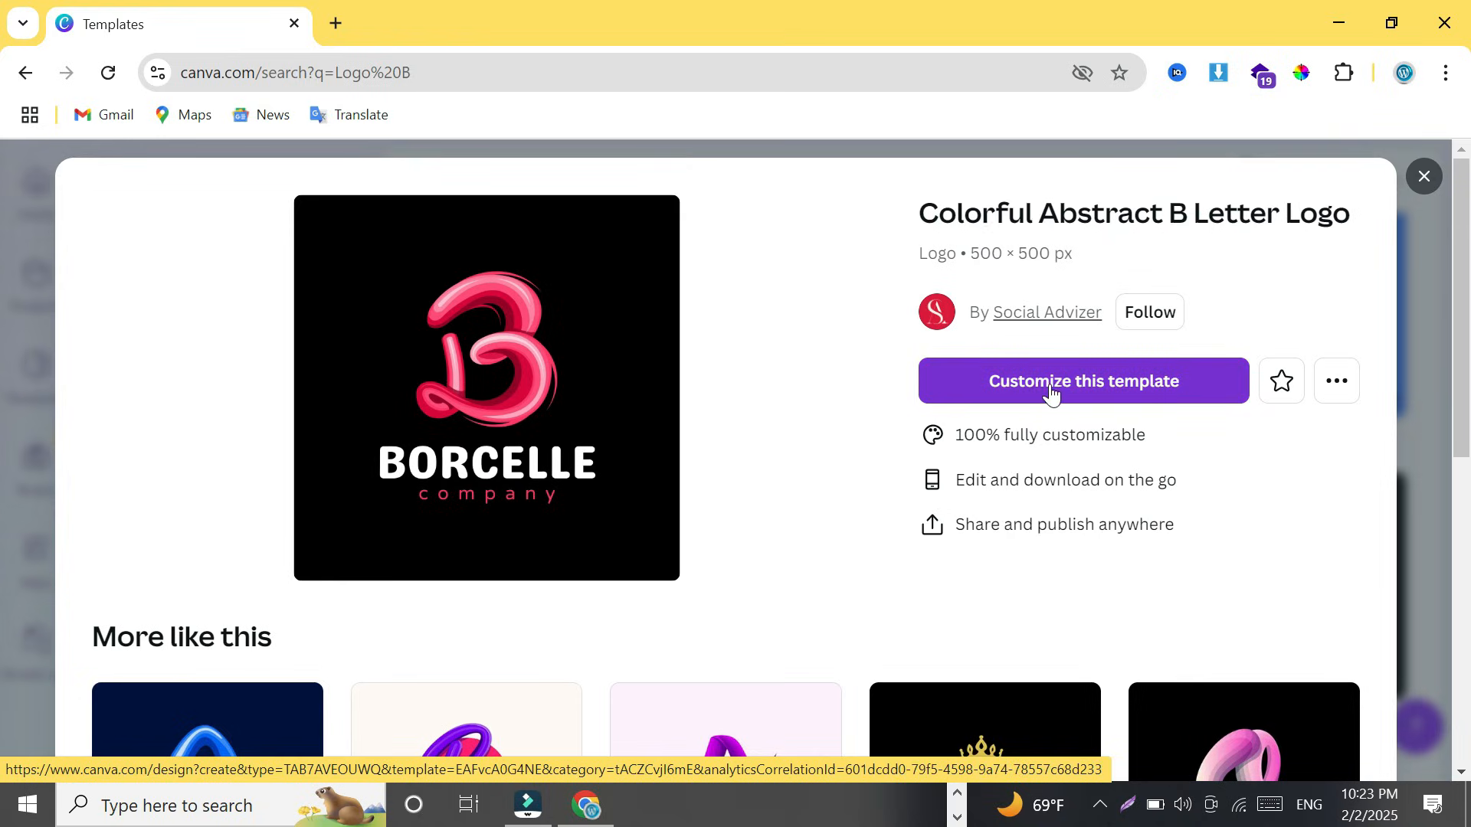
click(1158, 395)
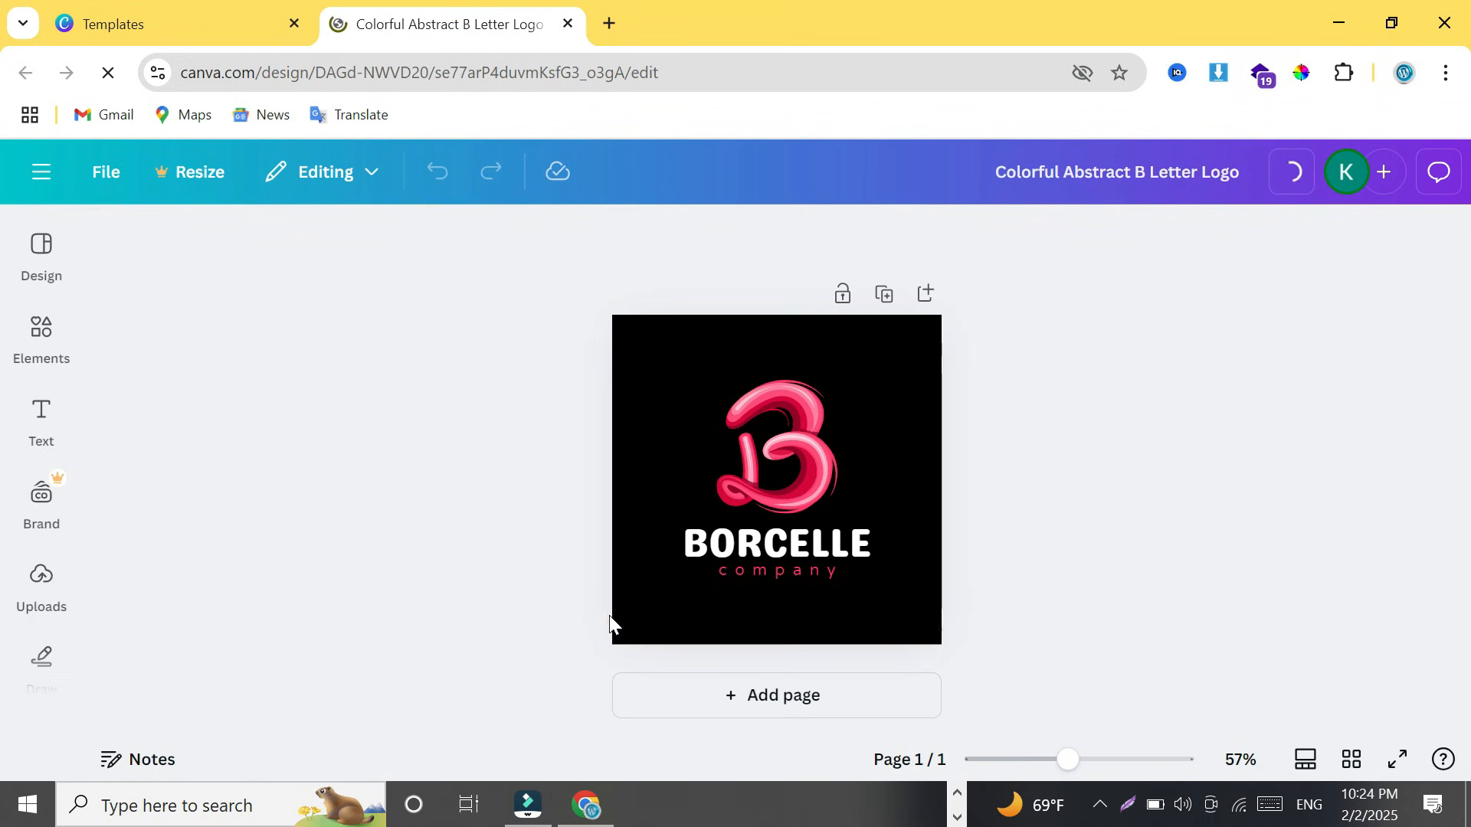
Step: Duplicate the logo page and give the copy's background the black-to-blue default gradient
click(650, 490)
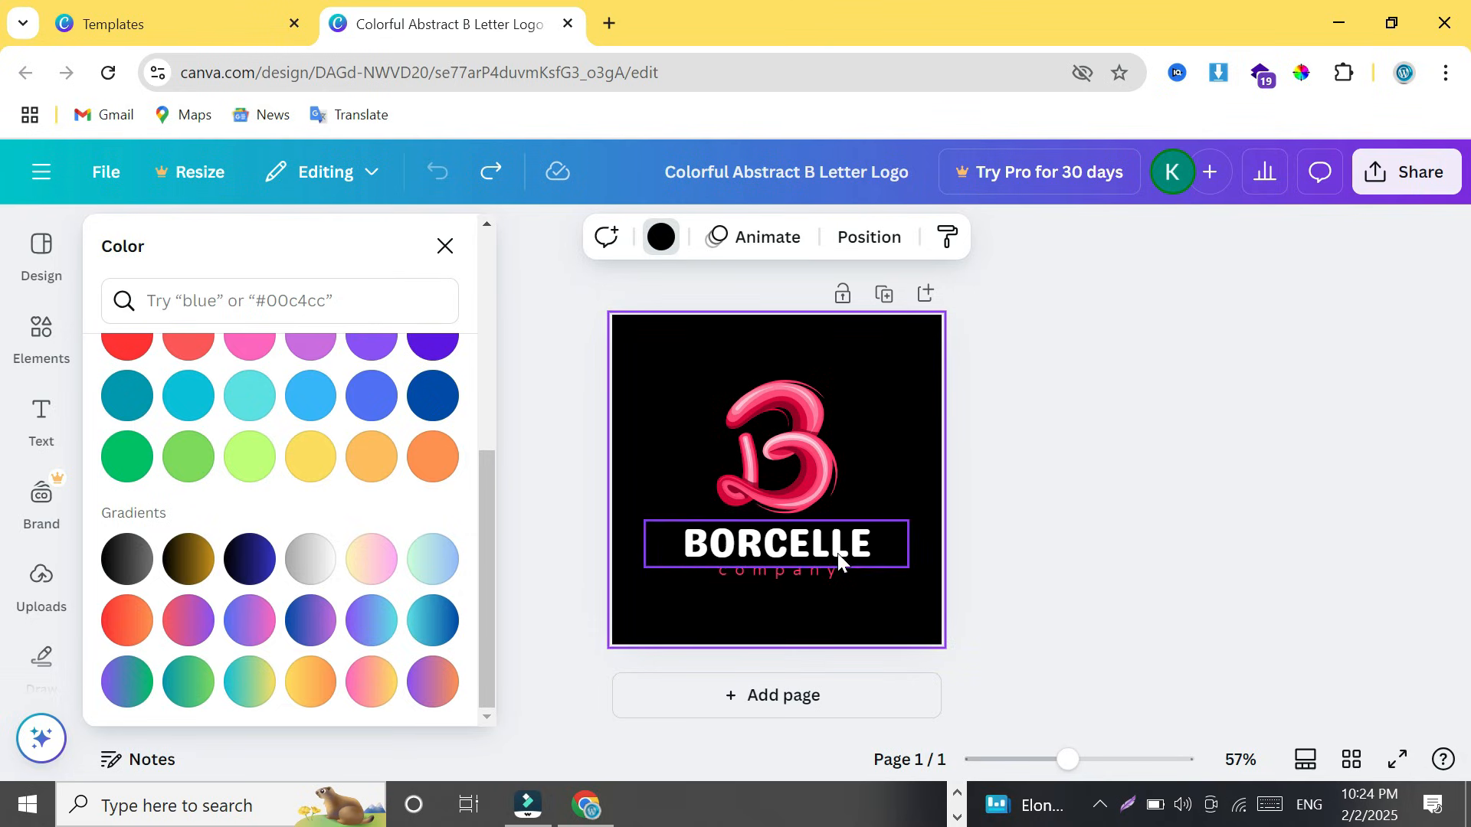
click(885, 295)
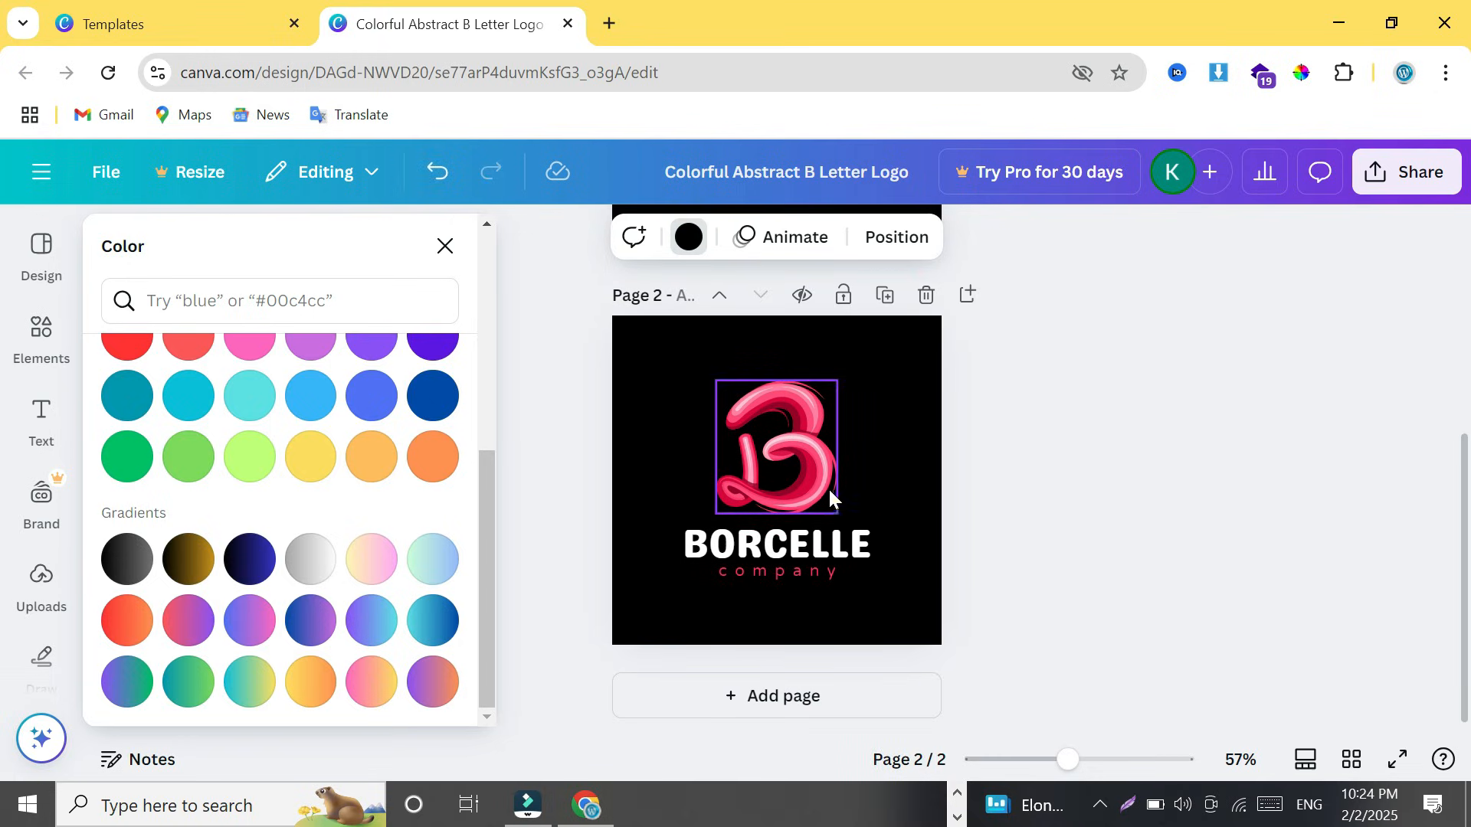
click(880, 443)
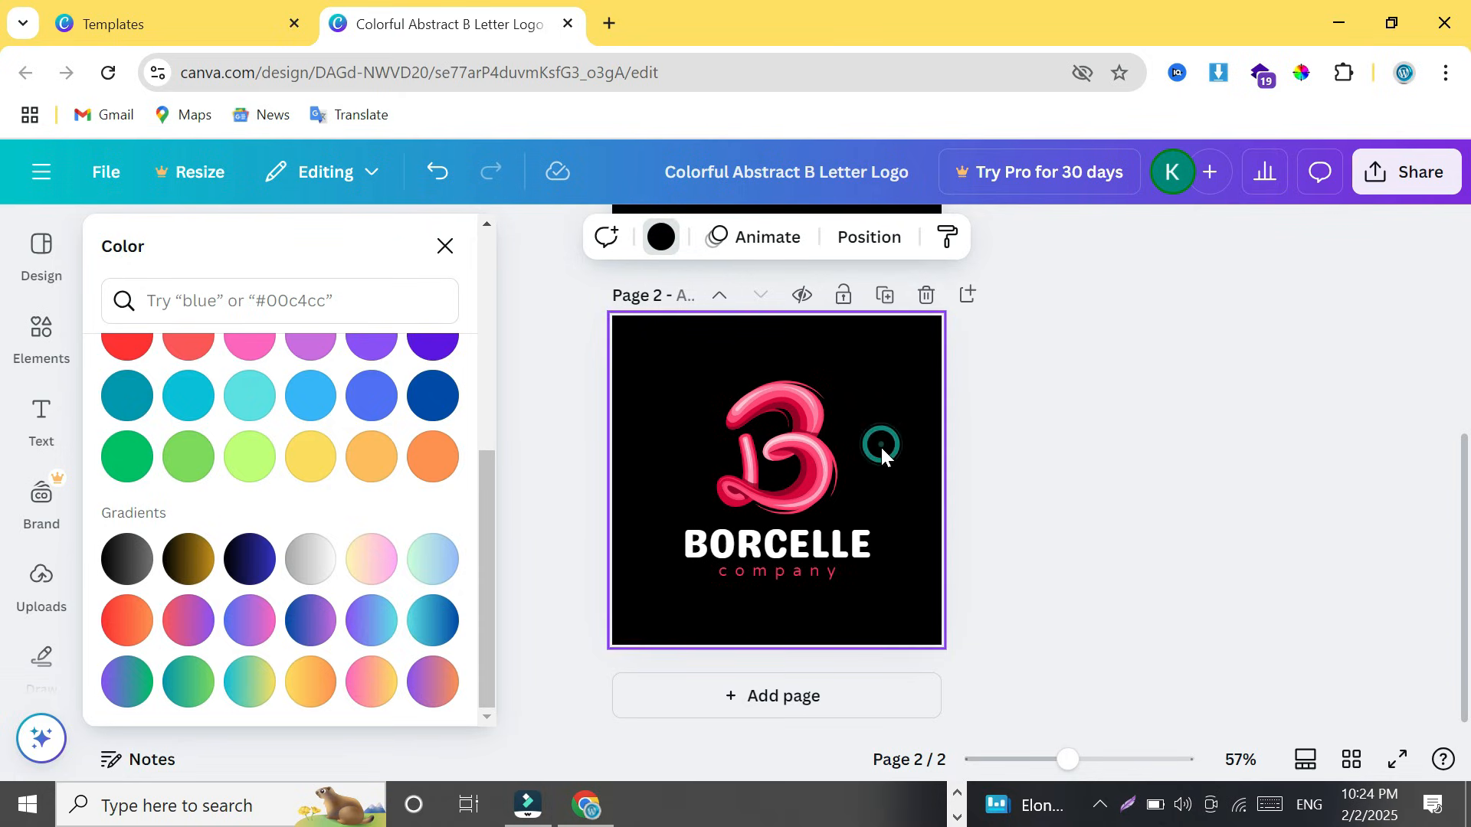
click(252, 568)
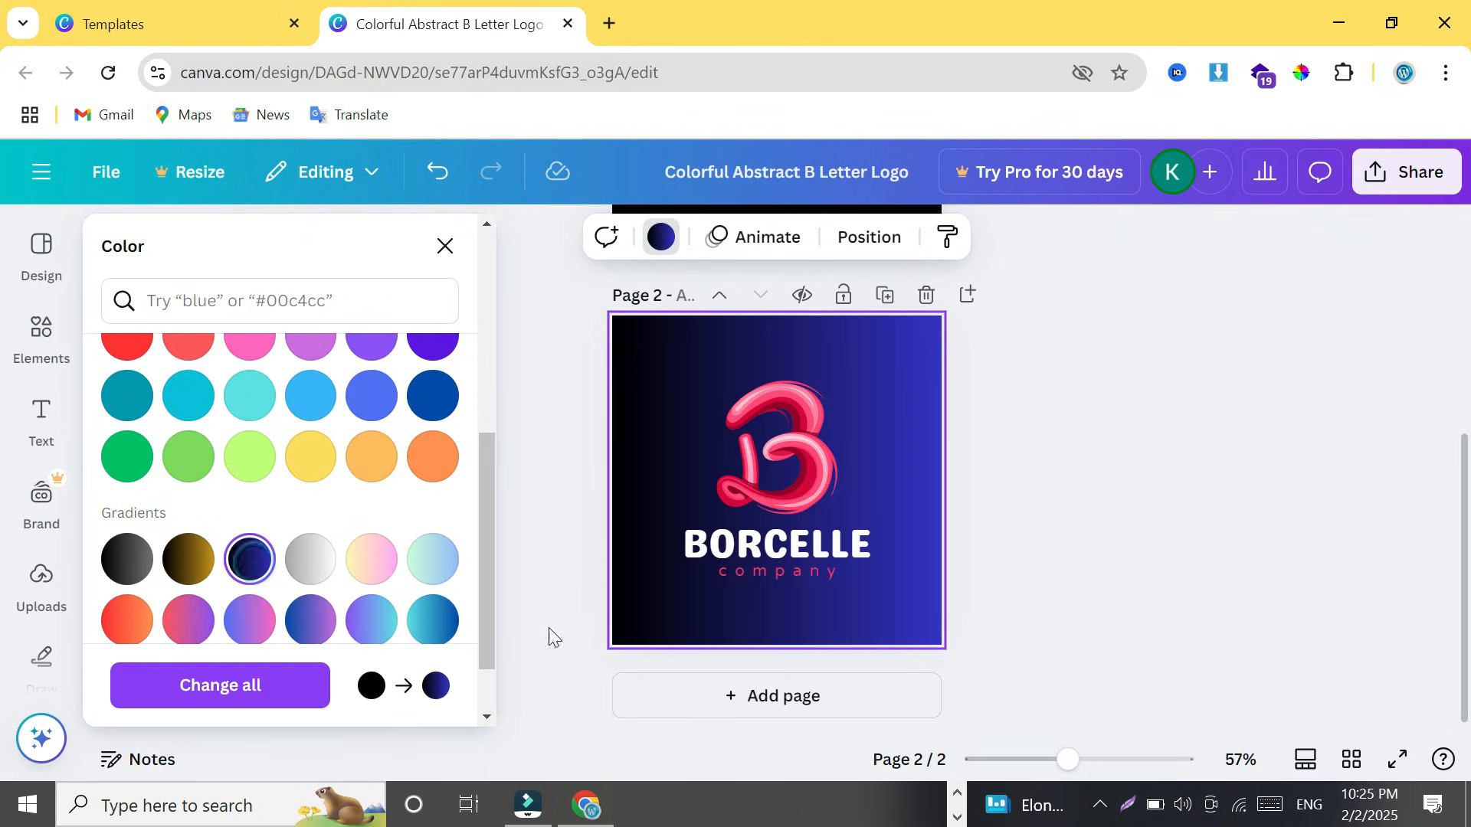
Step: Replace the BORCELLE company name on page 2 with "BEGO"
click(805, 542)
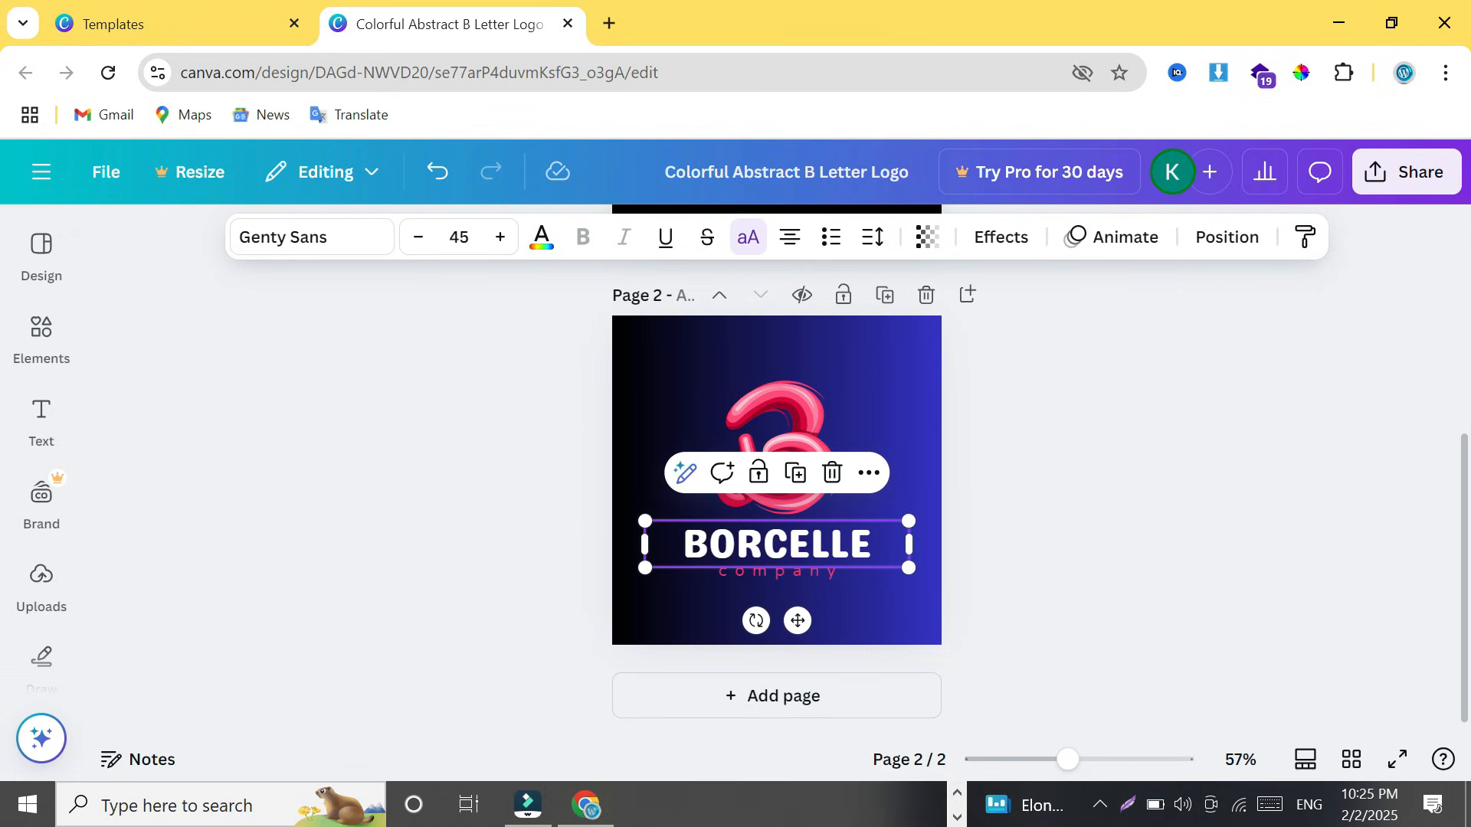
double_click(795, 544)
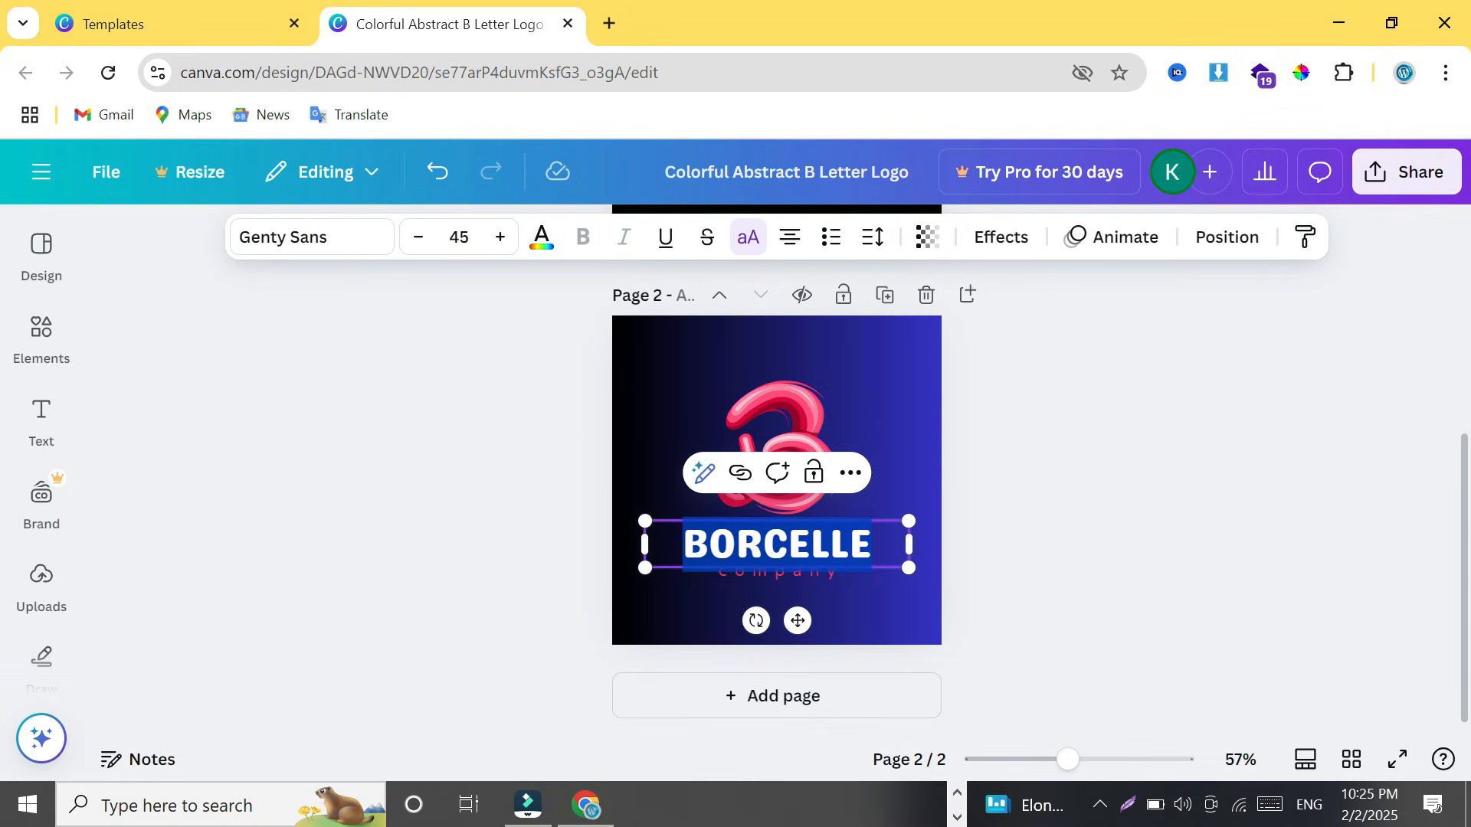
text(BEGO)
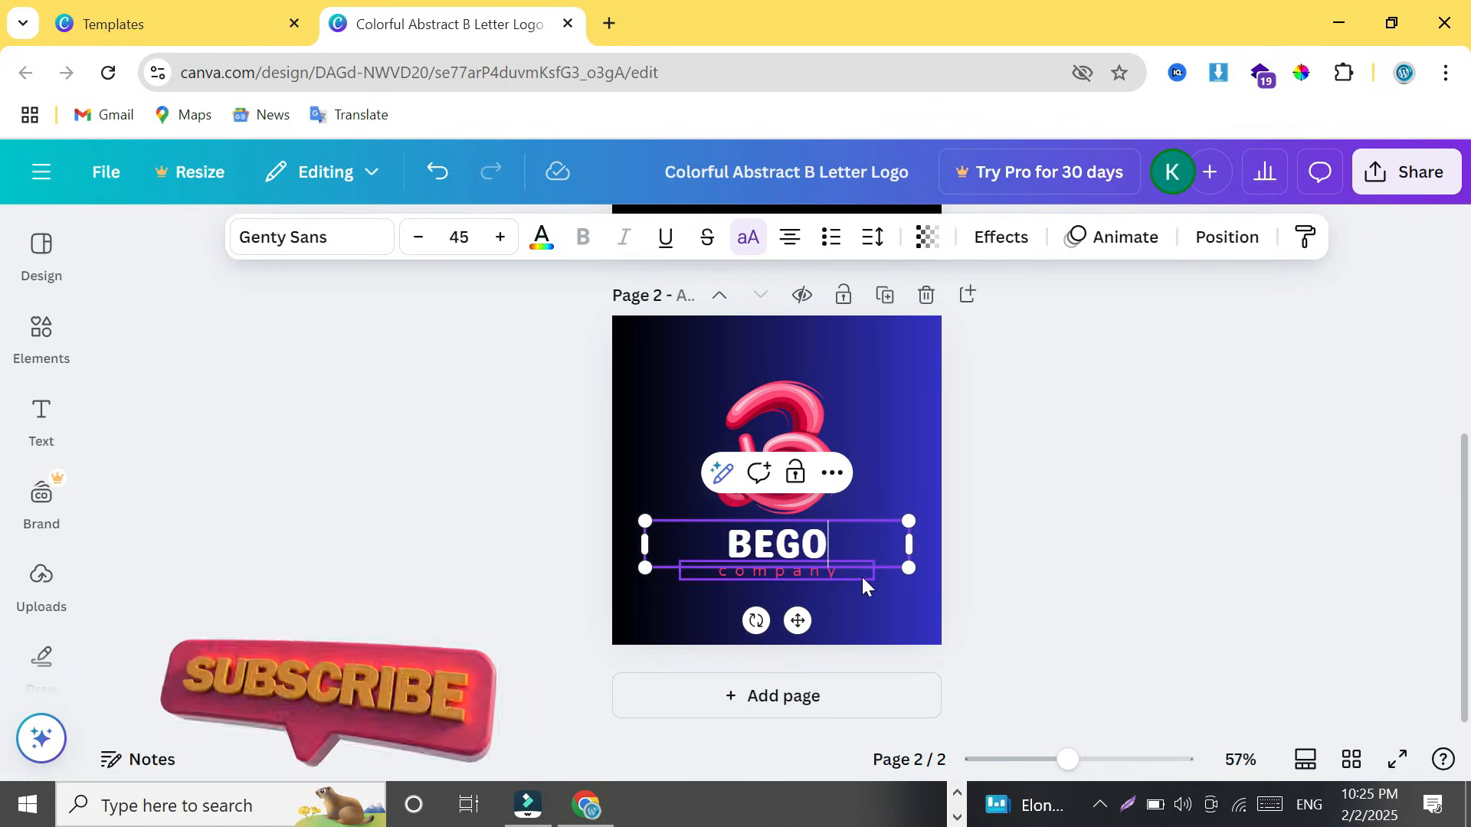
click(922, 477)
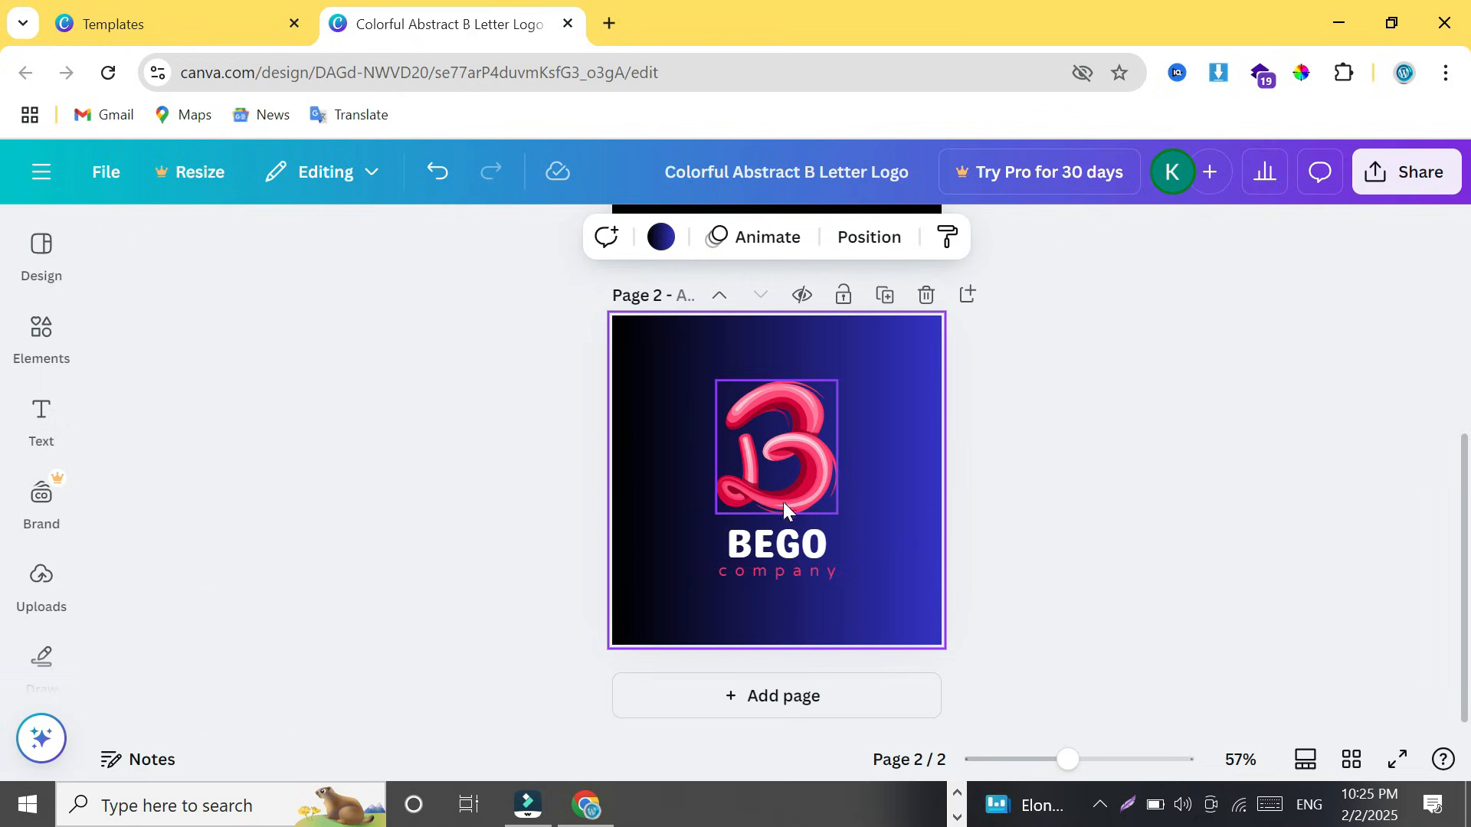
Step: Recolour the B graphic on page 2: dark red to light blue, red to yellow and pink to green
click(800, 458)
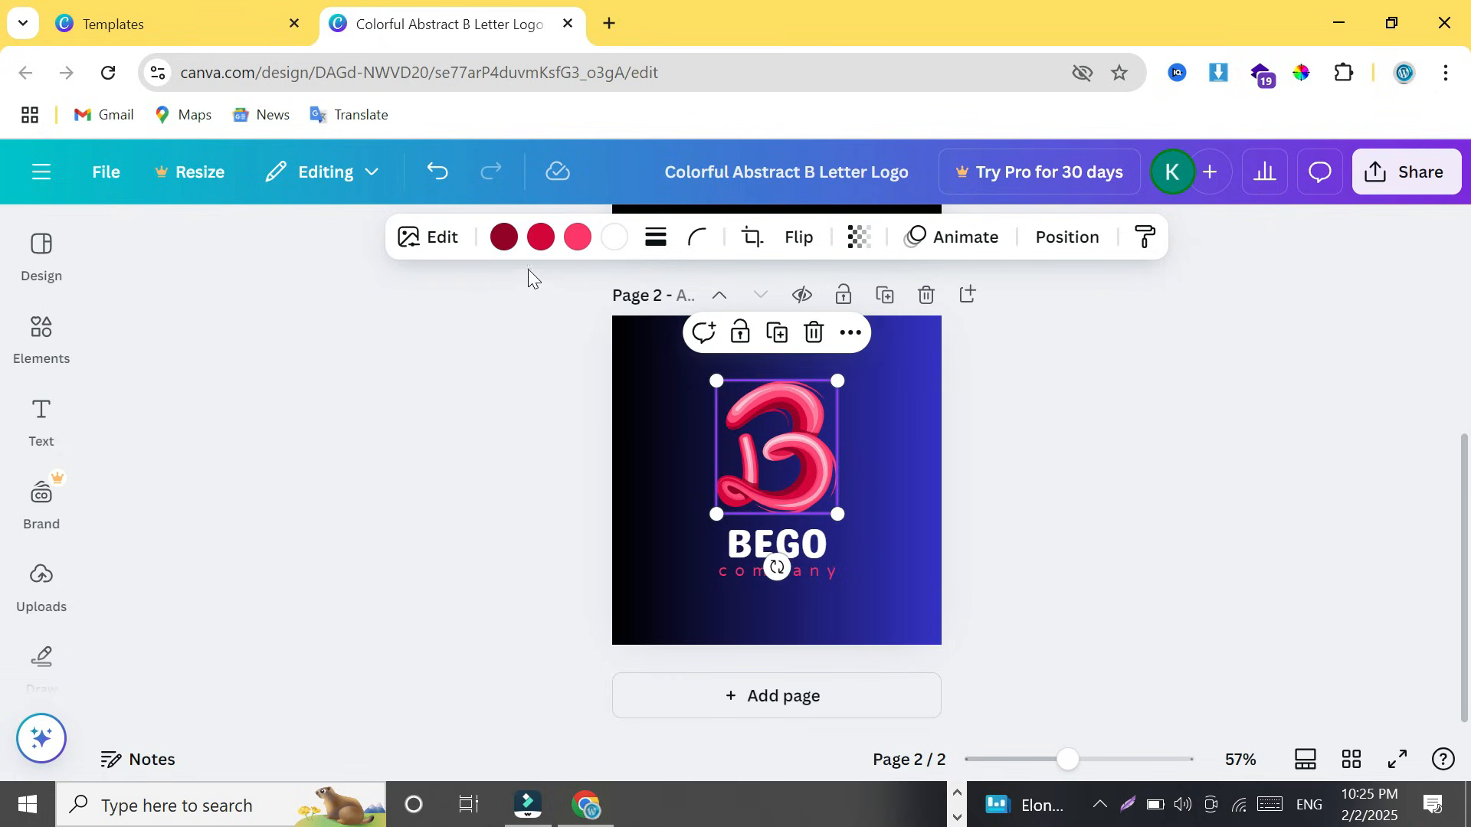
click(504, 239)
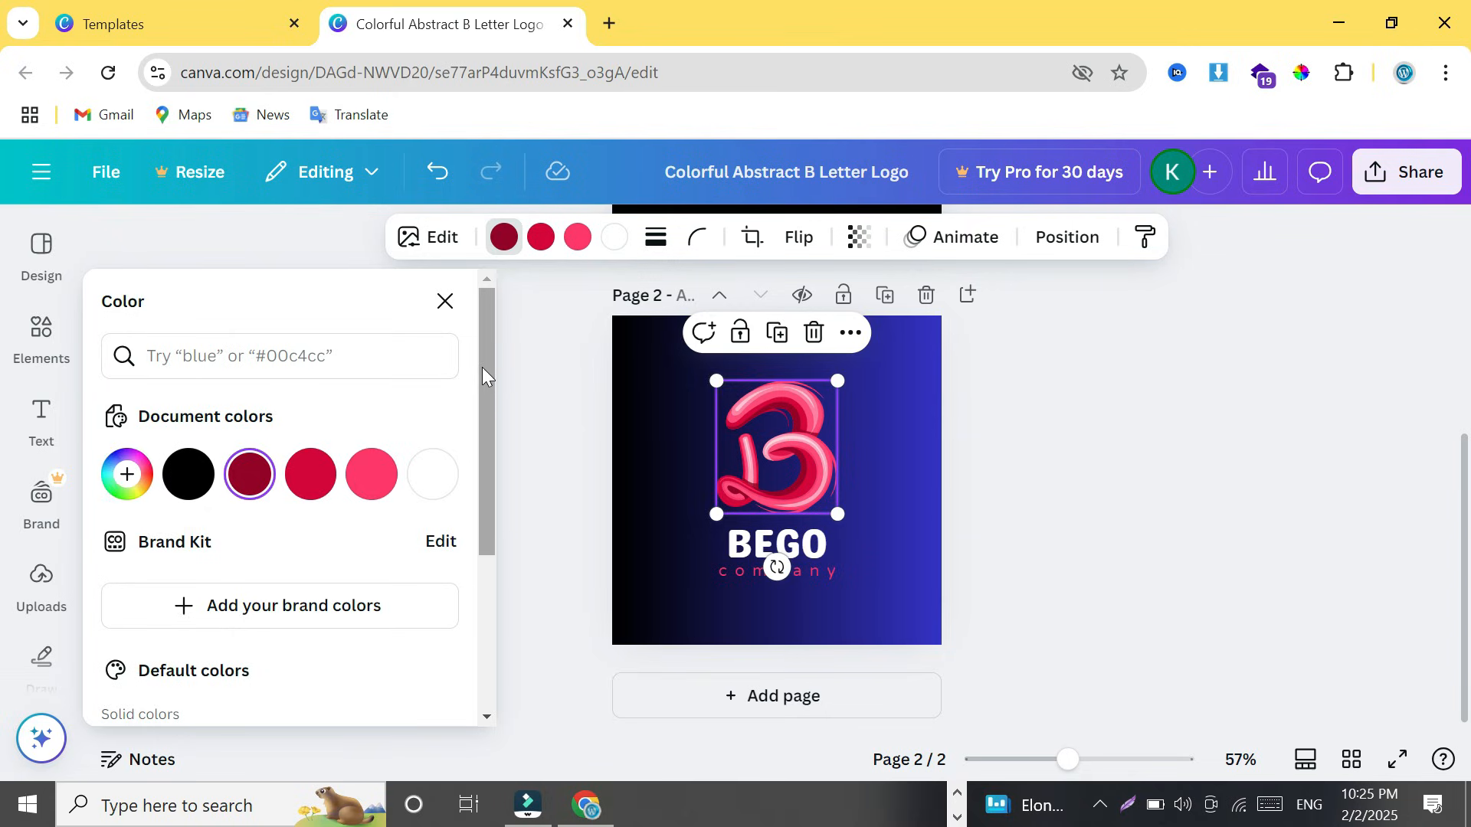
drag(486, 363, 491, 579)
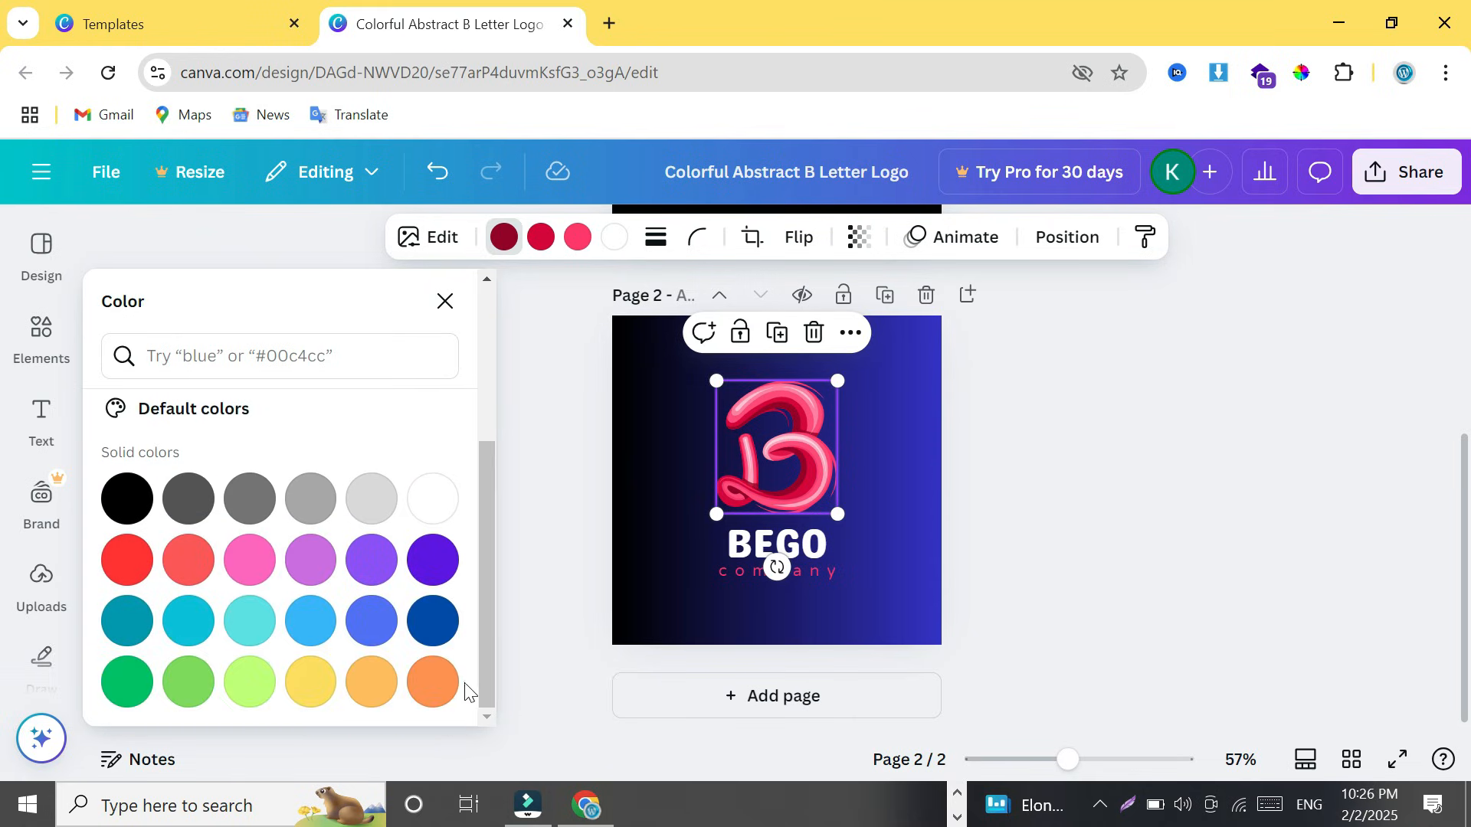
click(313, 622)
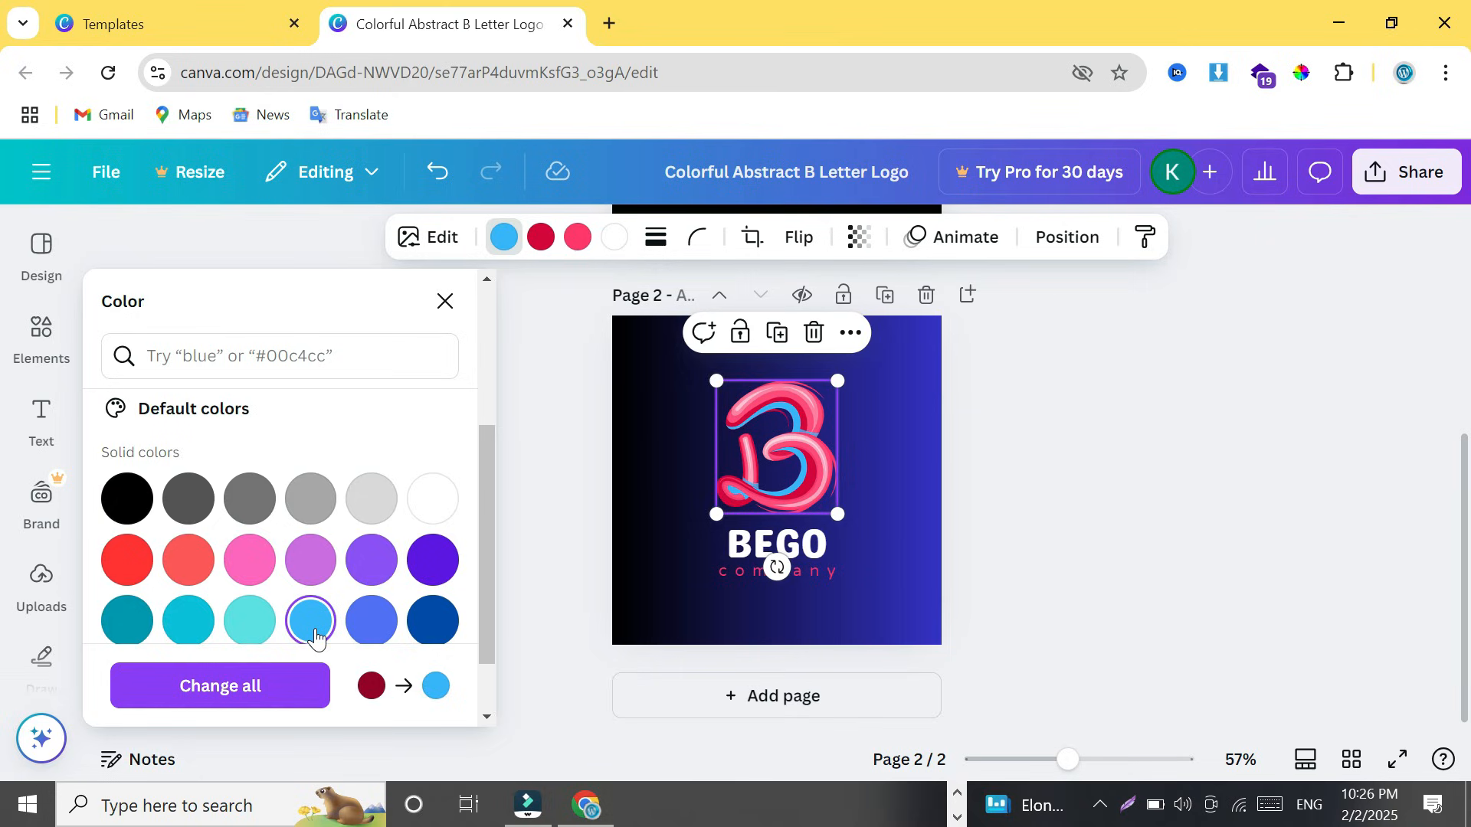
click(543, 239)
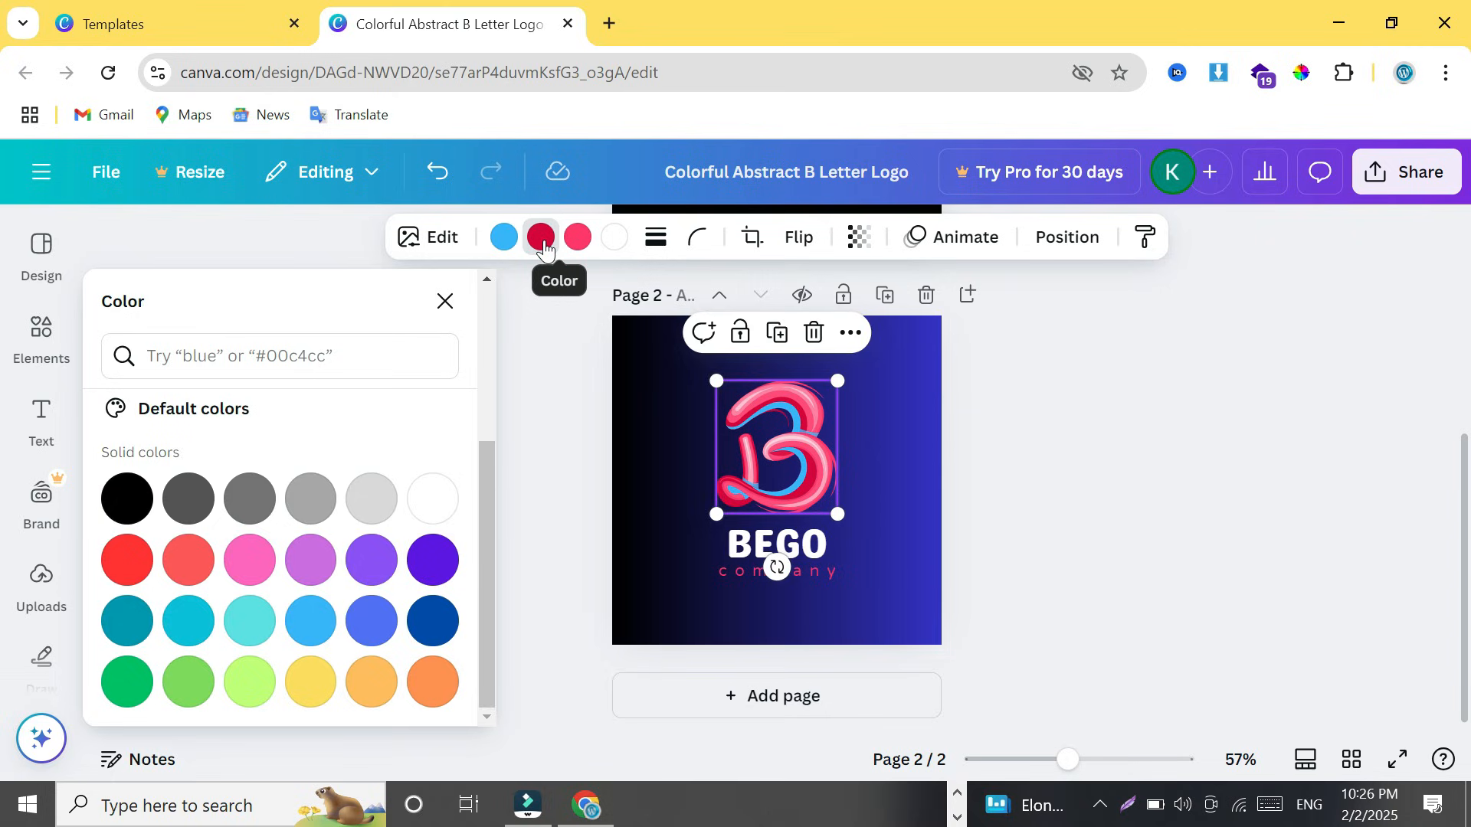
click(311, 681)
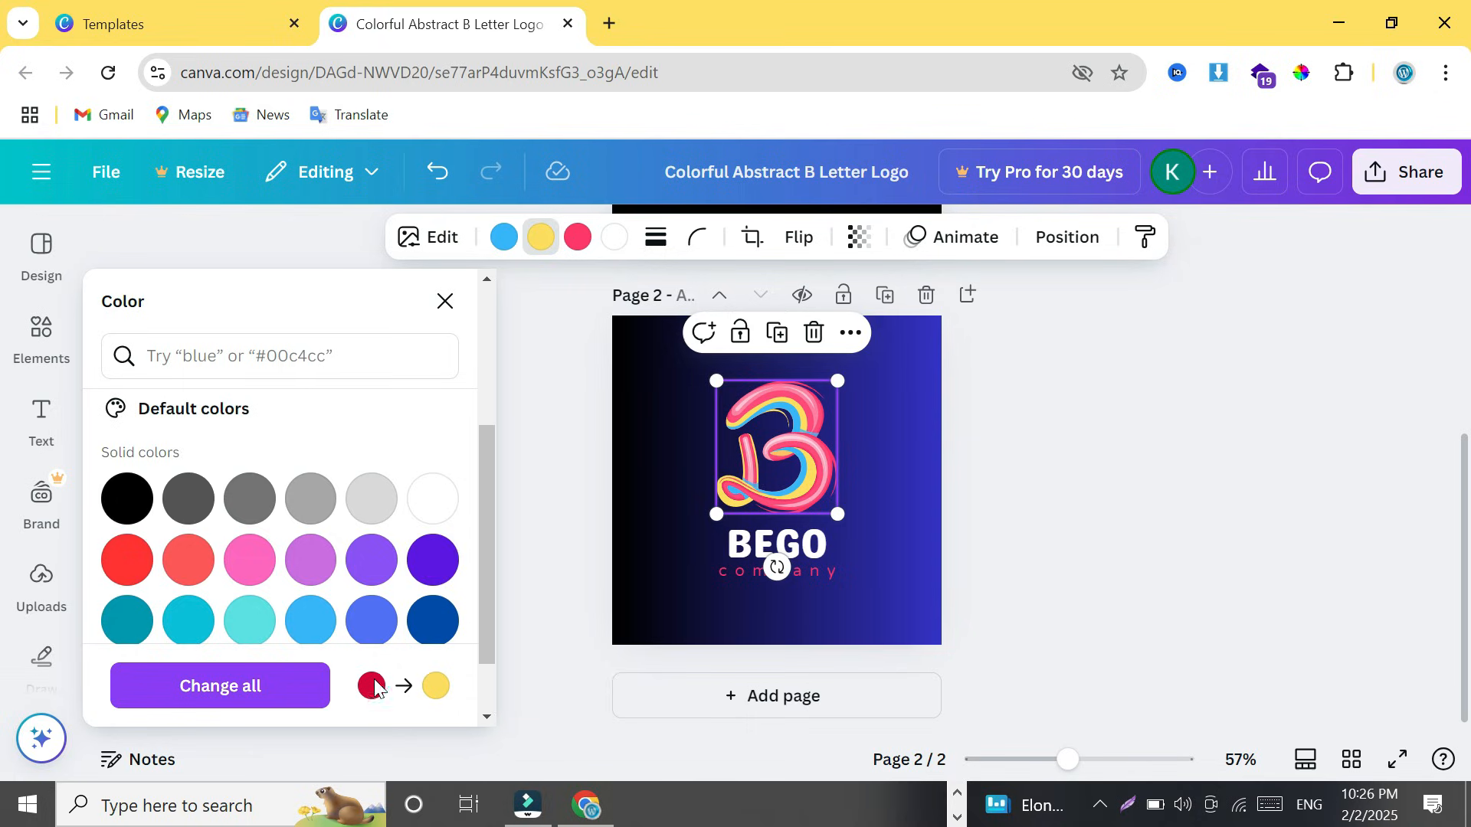
click(579, 238)
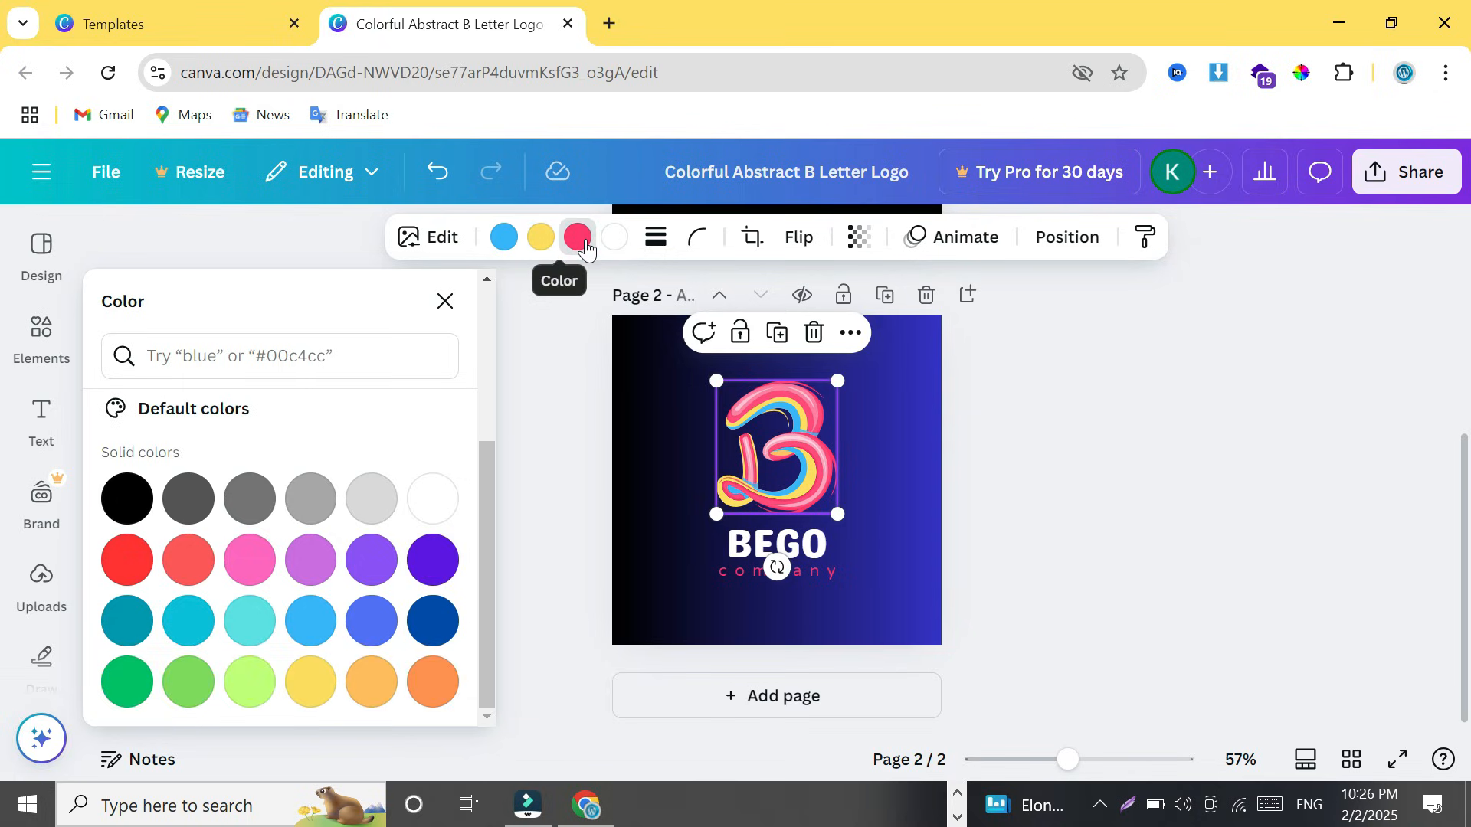
click(126, 682)
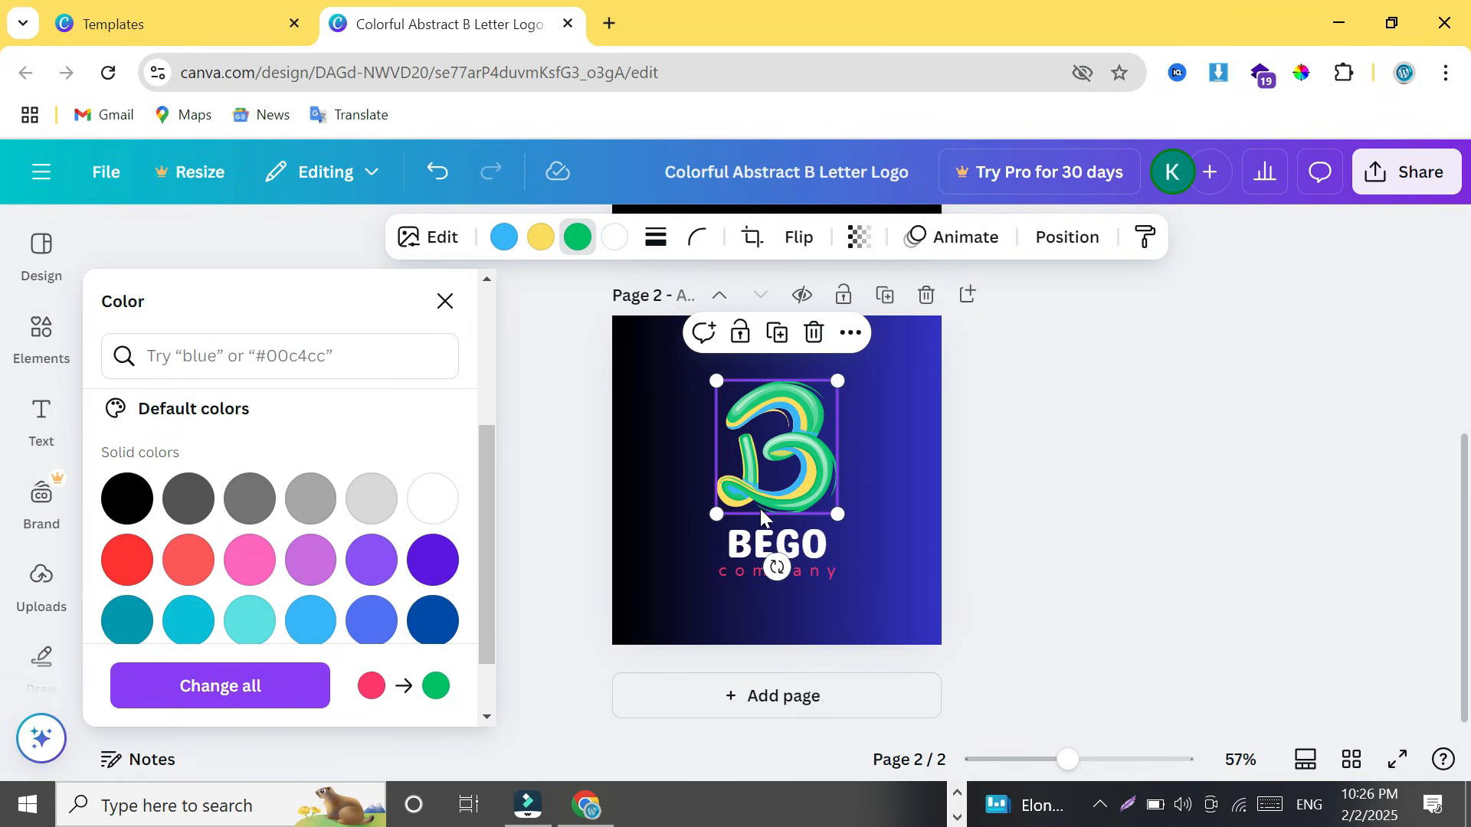
click(911, 485)
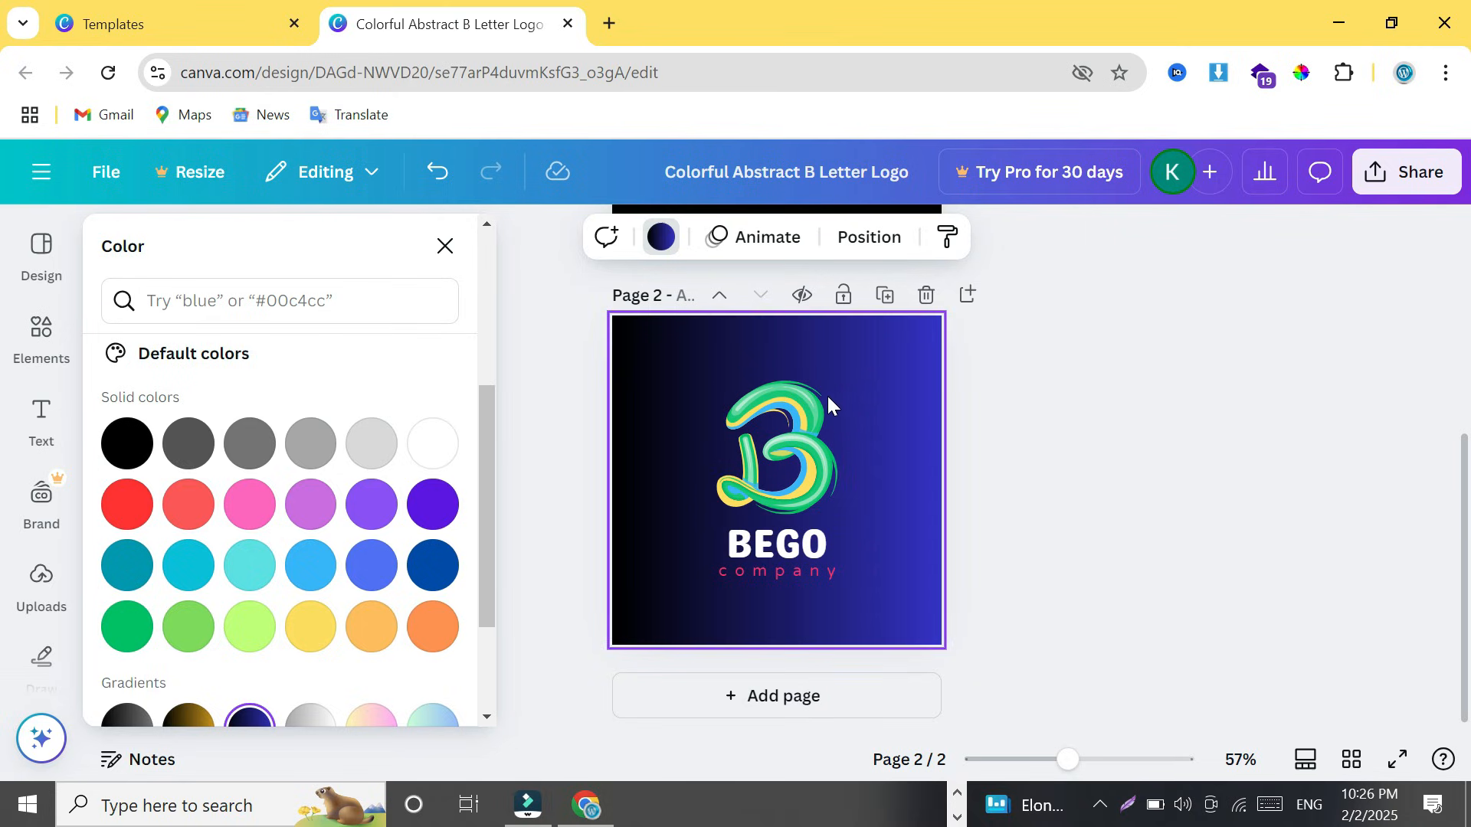
Step: Set the BEGO text on page 2 to the yellow document colour
click(780, 557)
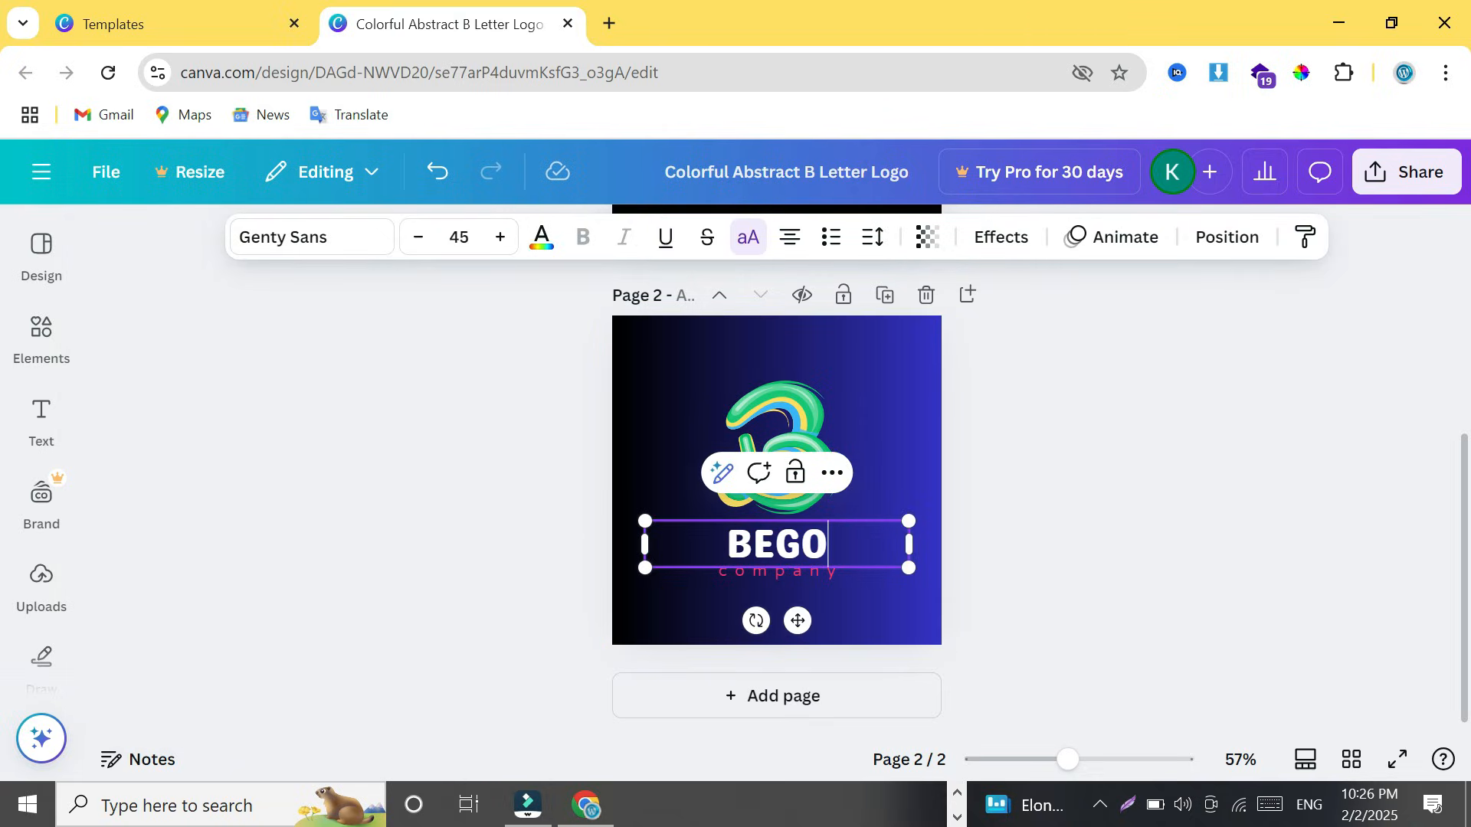
key(ctrl+a)
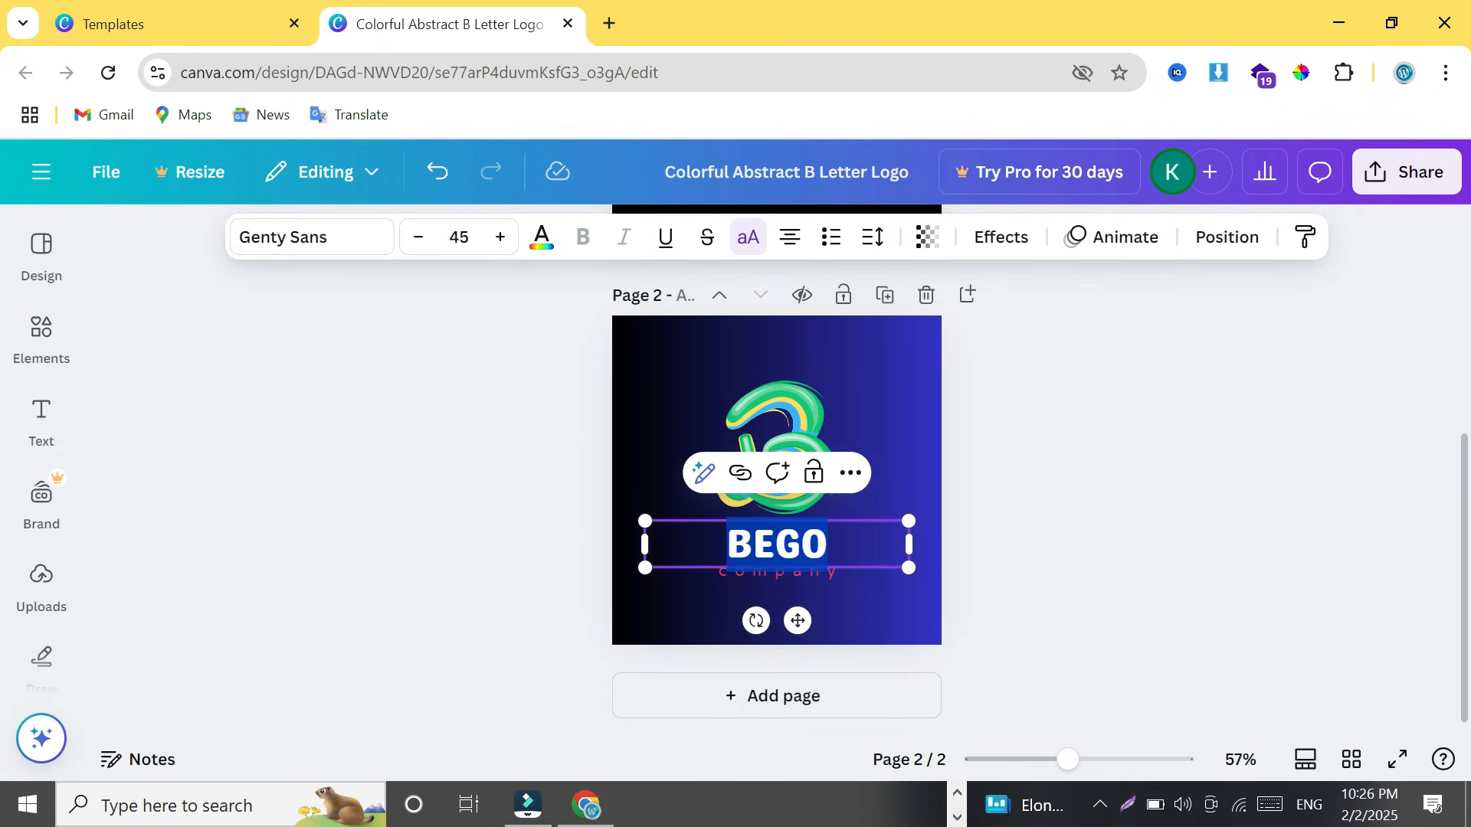
click(540, 244)
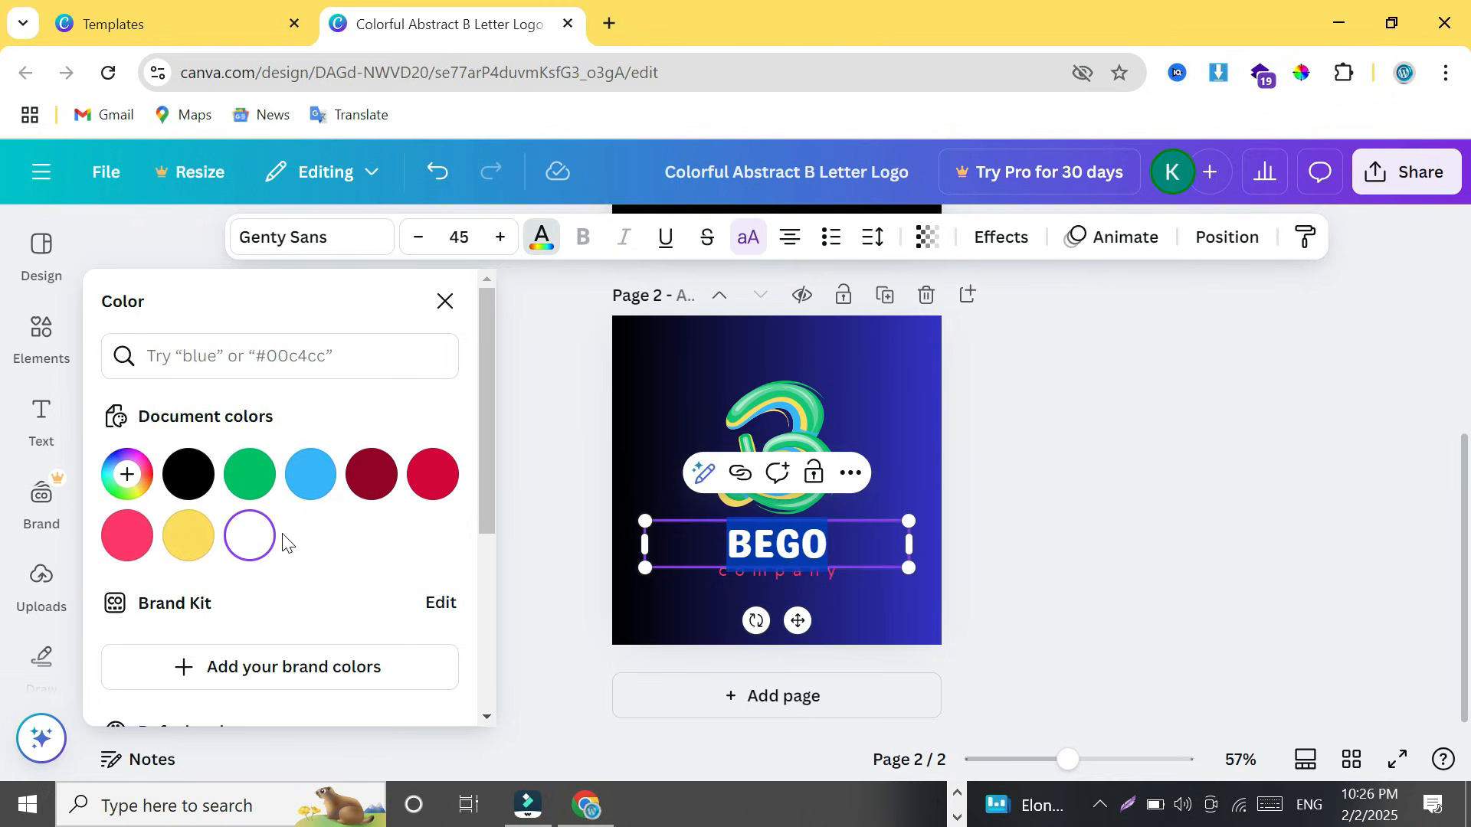
click(186, 546)
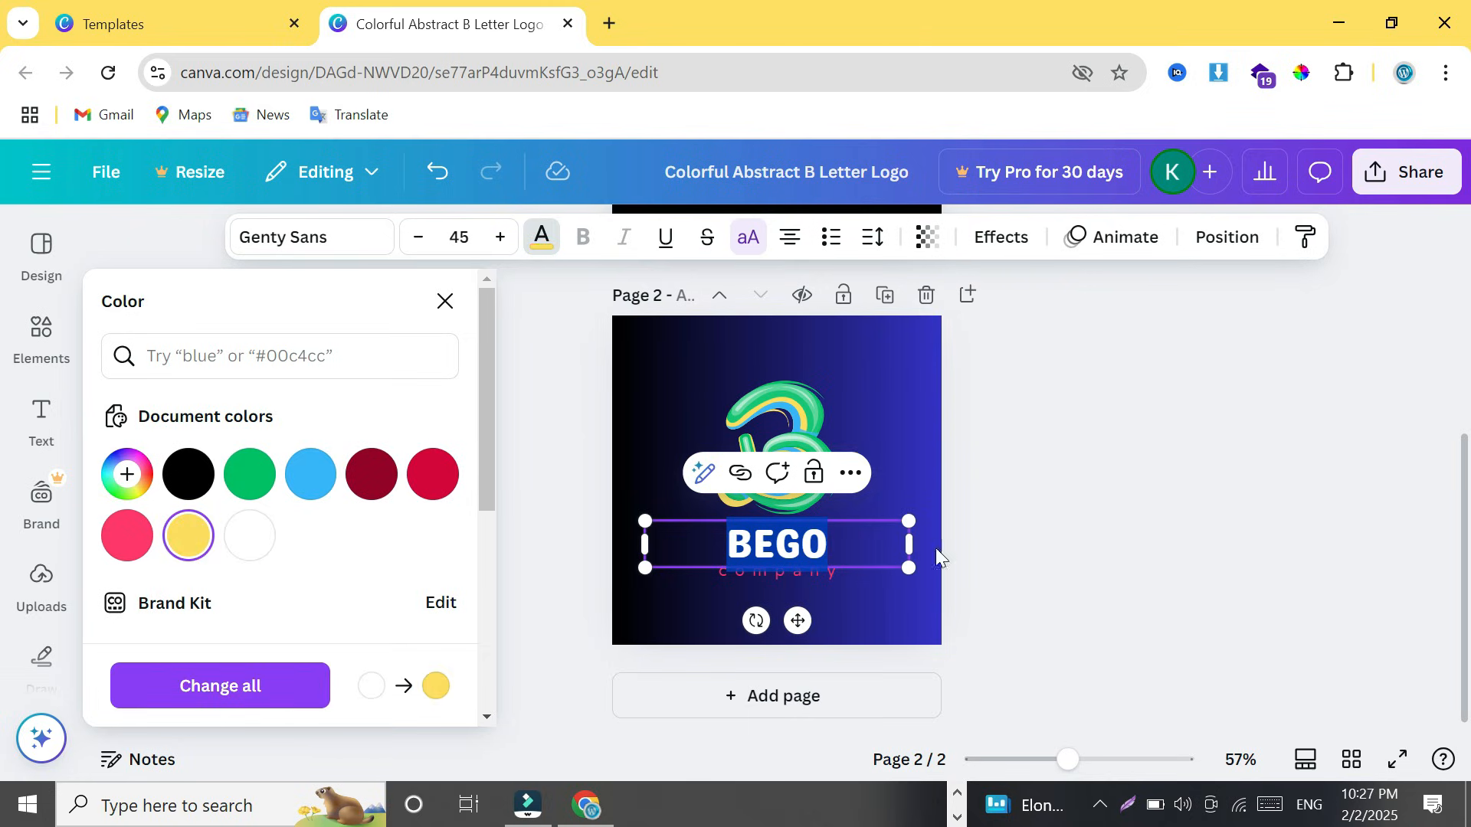
click(921, 416)
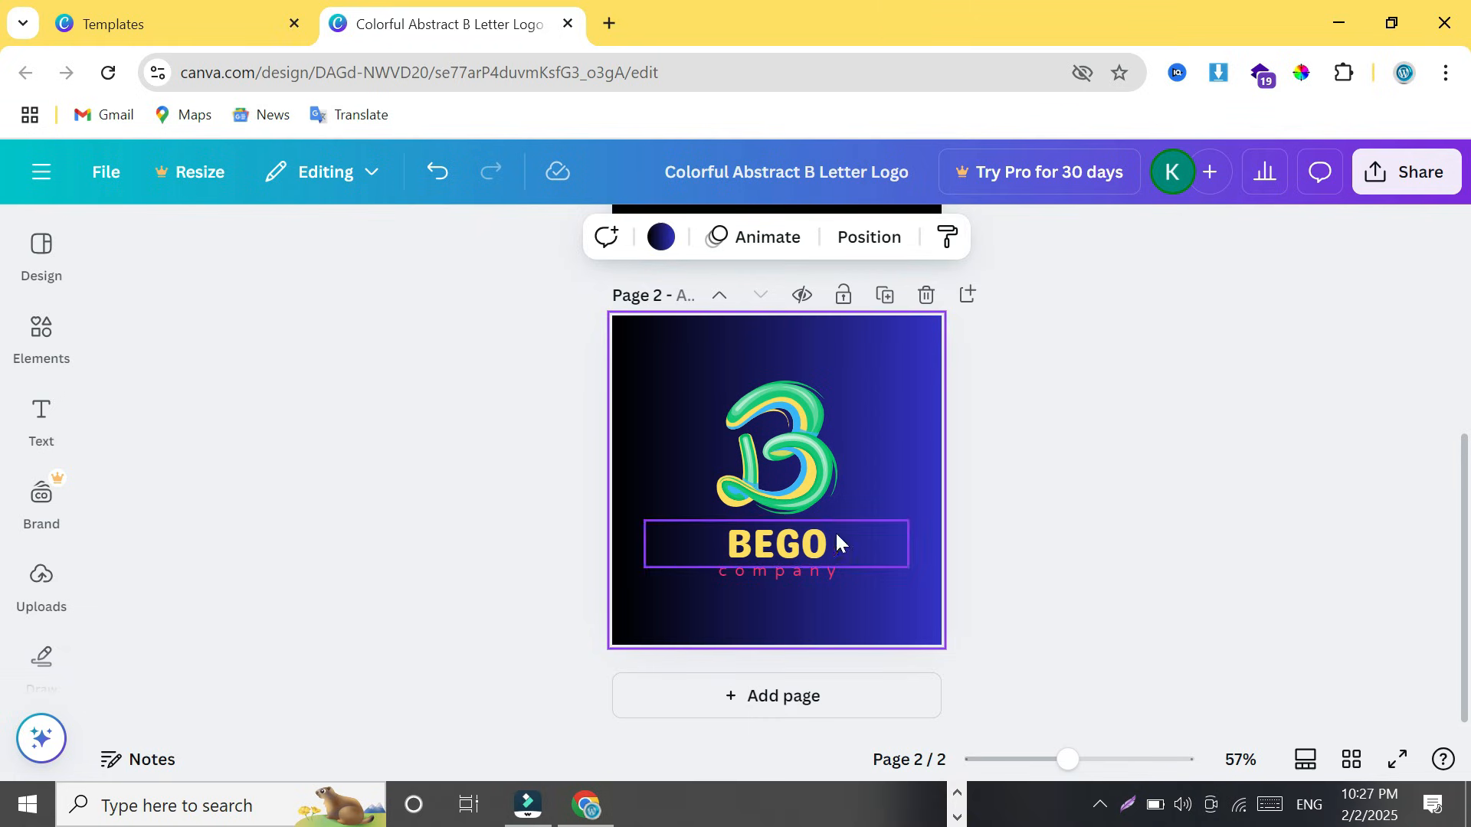
Step: Duplicate page 2 and recolour the copy's B graphic in orange, pink and yellow
click(884, 297)
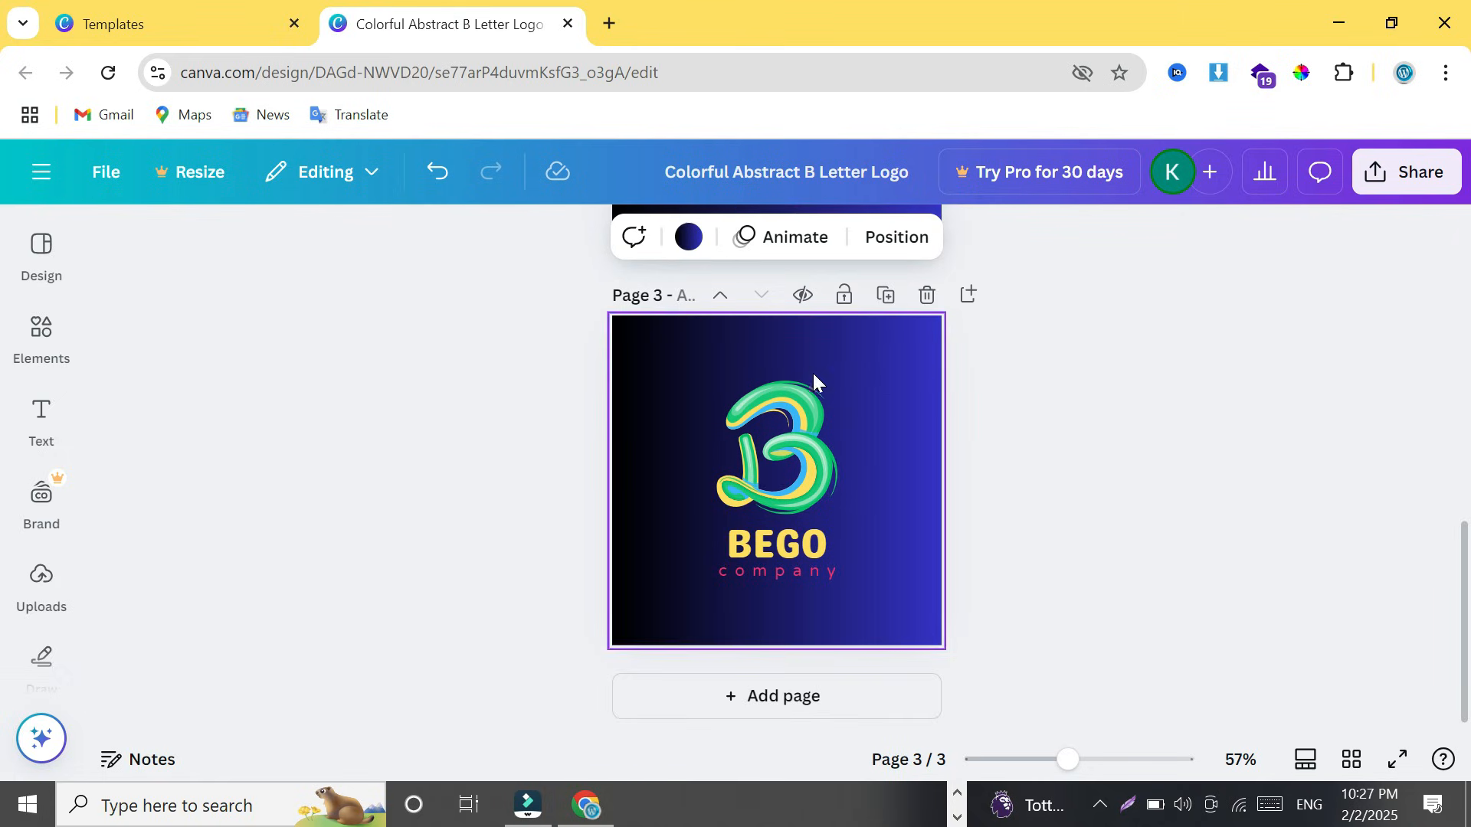
click(794, 417)
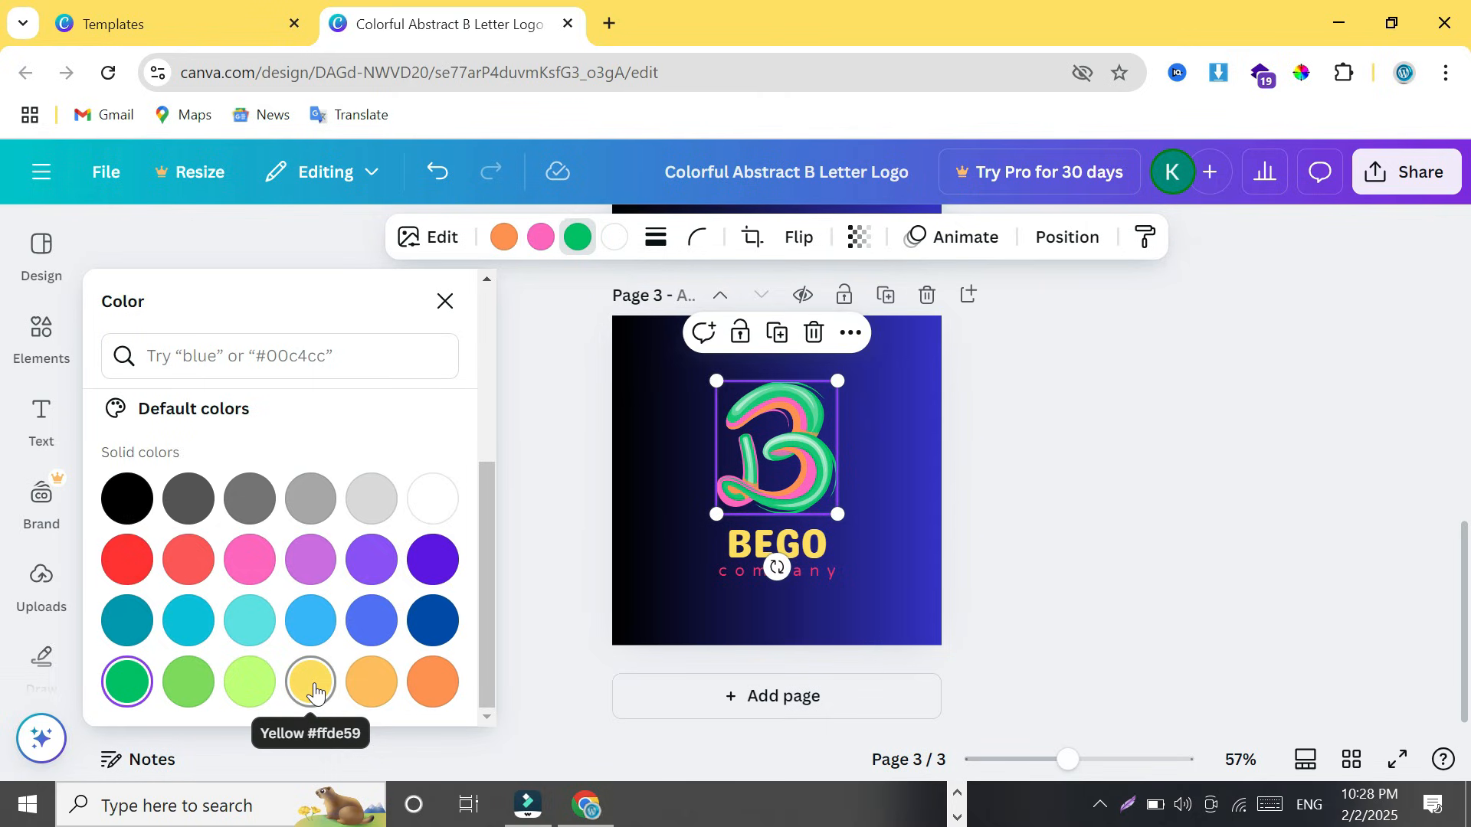
click(312, 689)
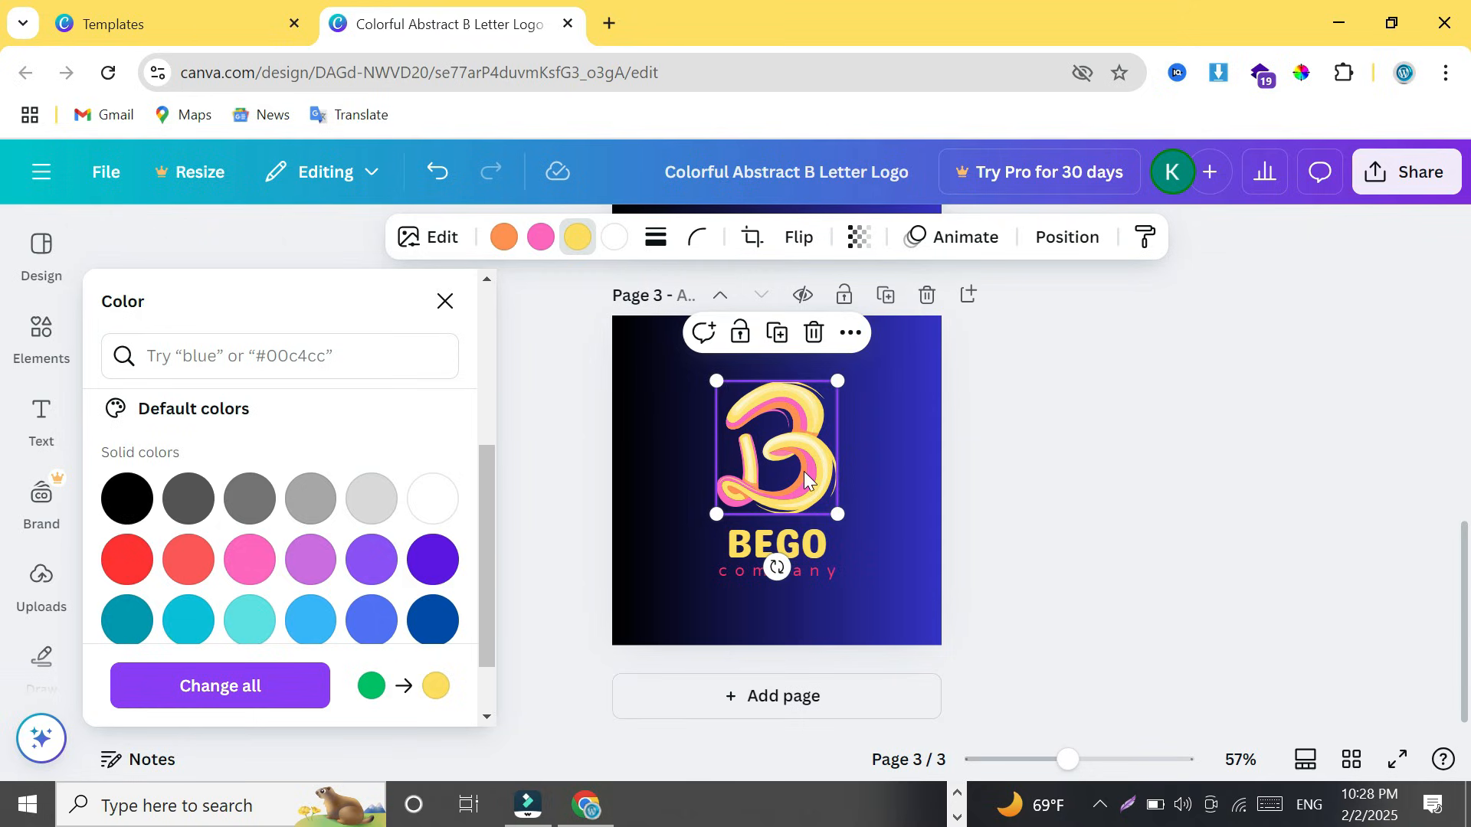
Step: Set the BEGO text on page 3 to white
click(752, 542)
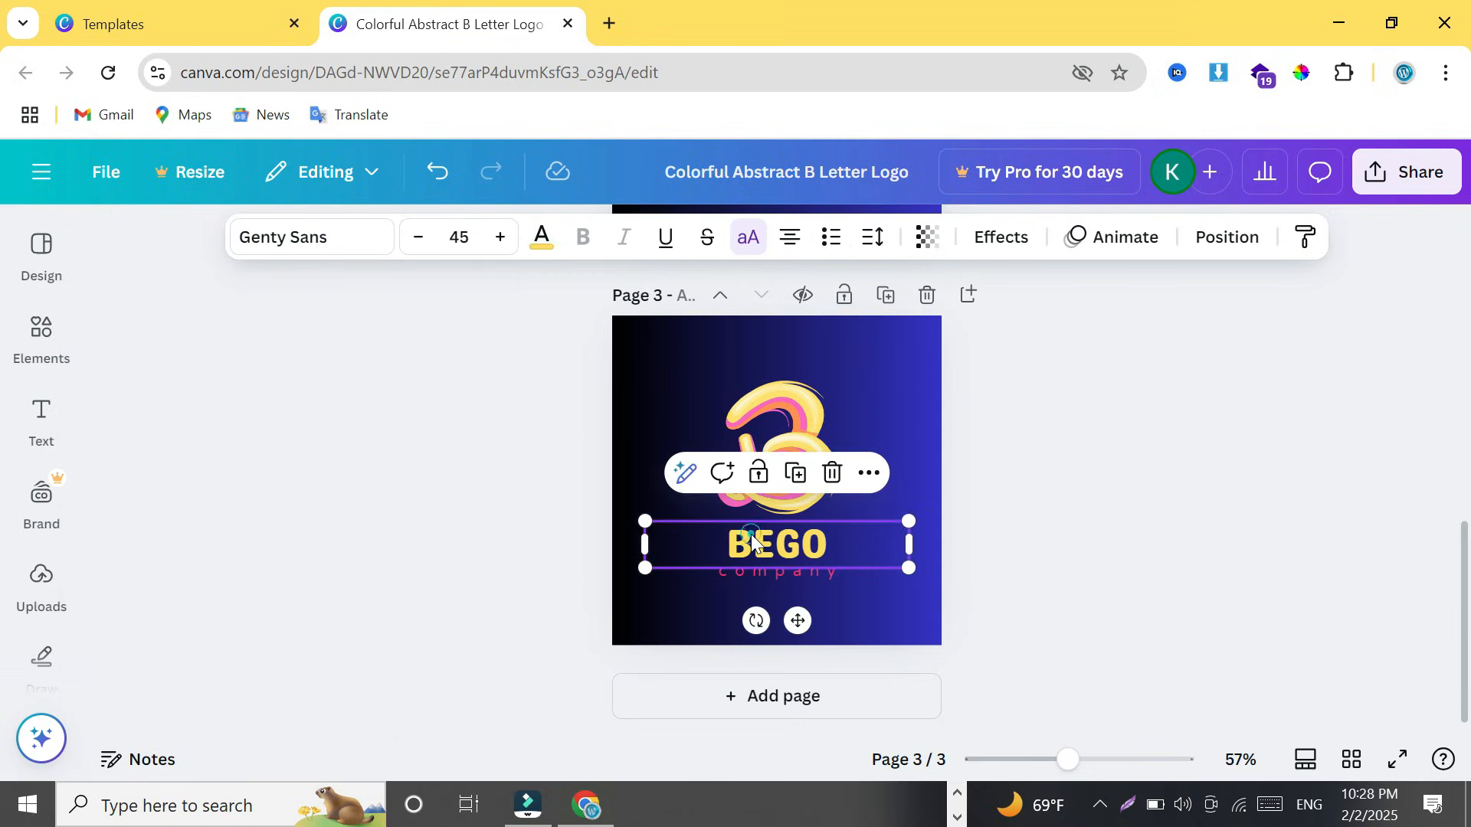
click(541, 244)
click(432, 536)
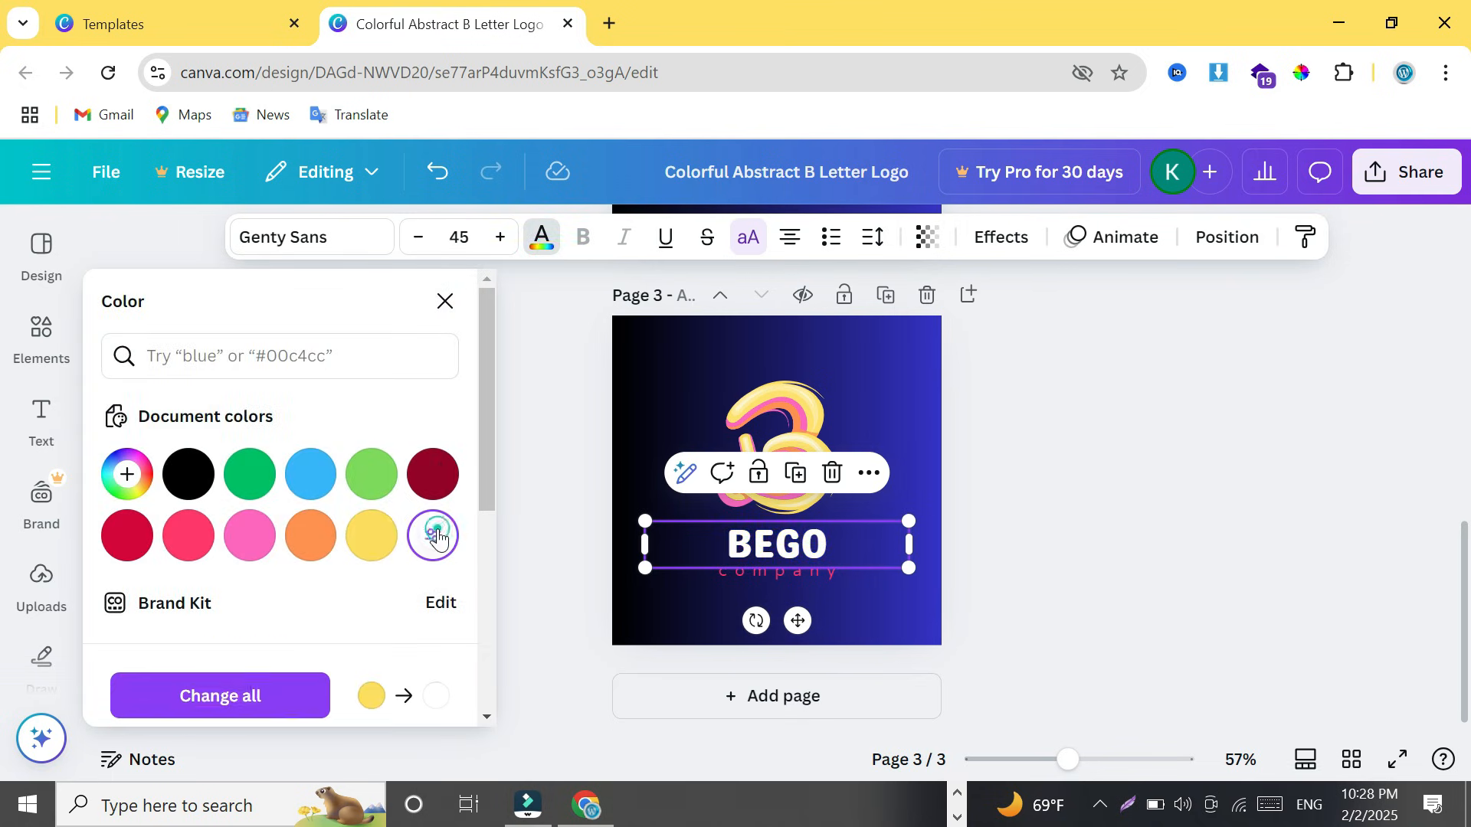
Step: Try pink and light green backgrounds on page 3, undoing each, and settle on the dark red document colour
click(892, 408)
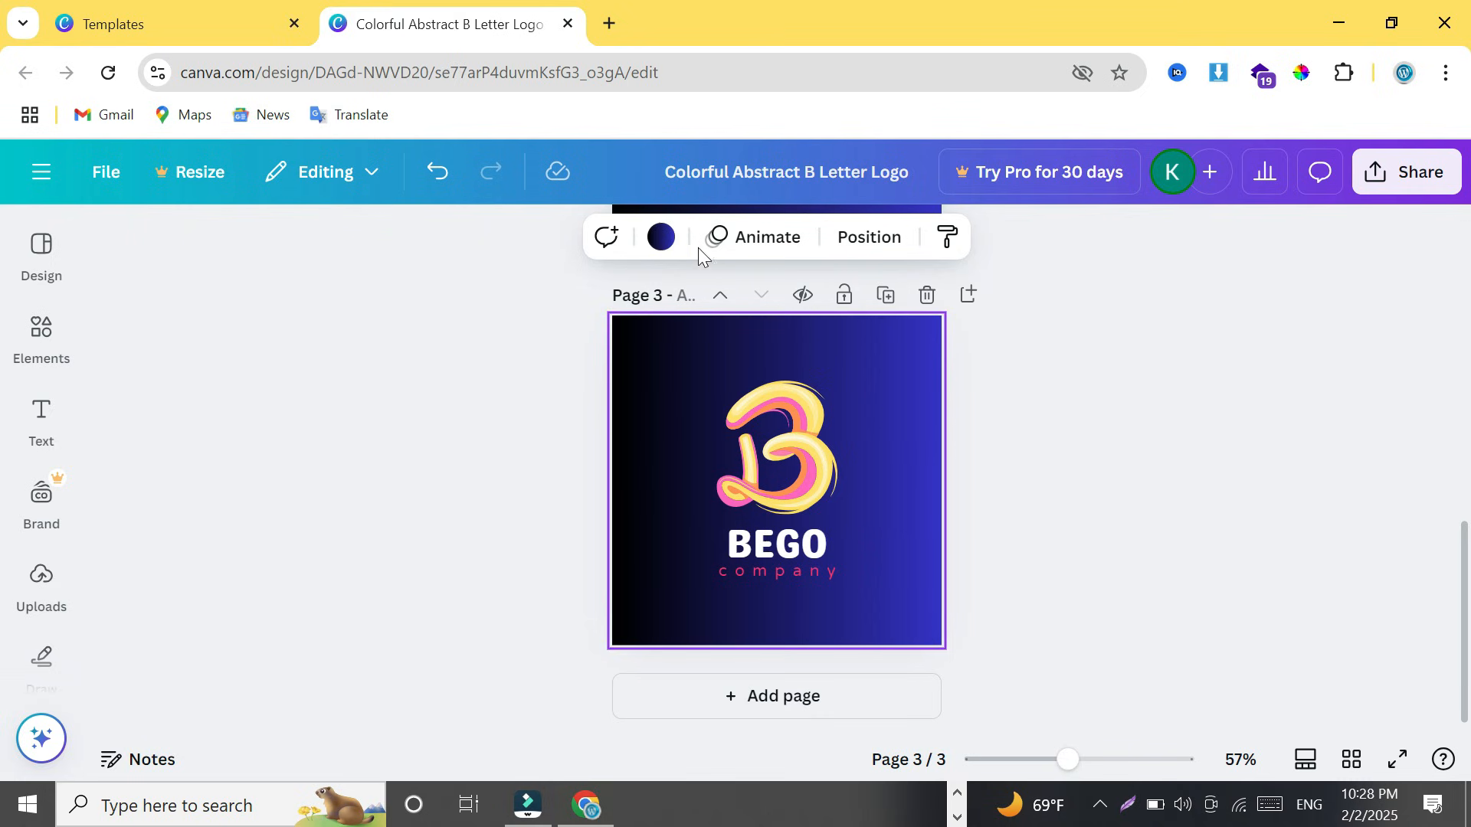
click(662, 238)
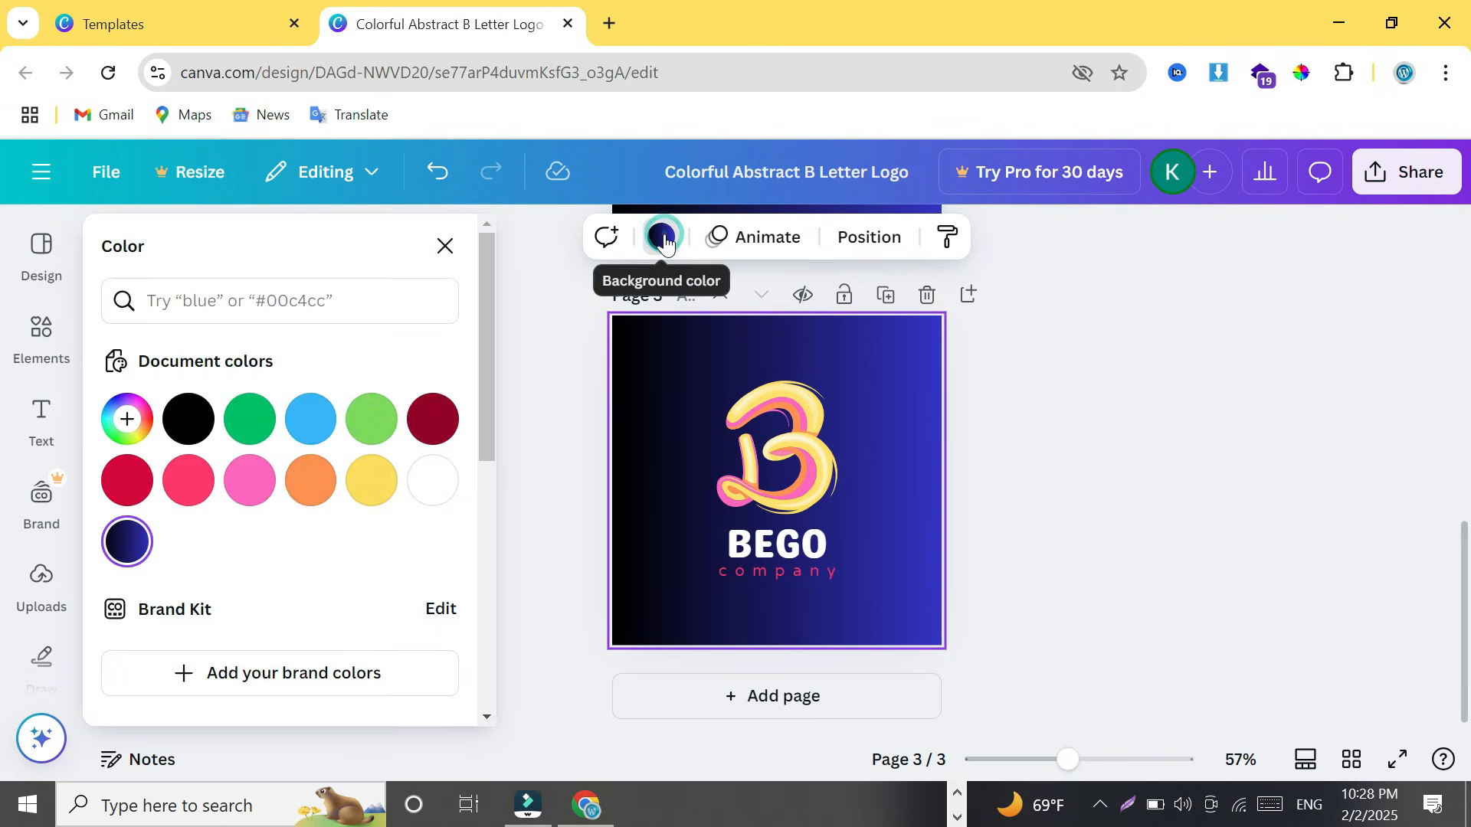
click(253, 485)
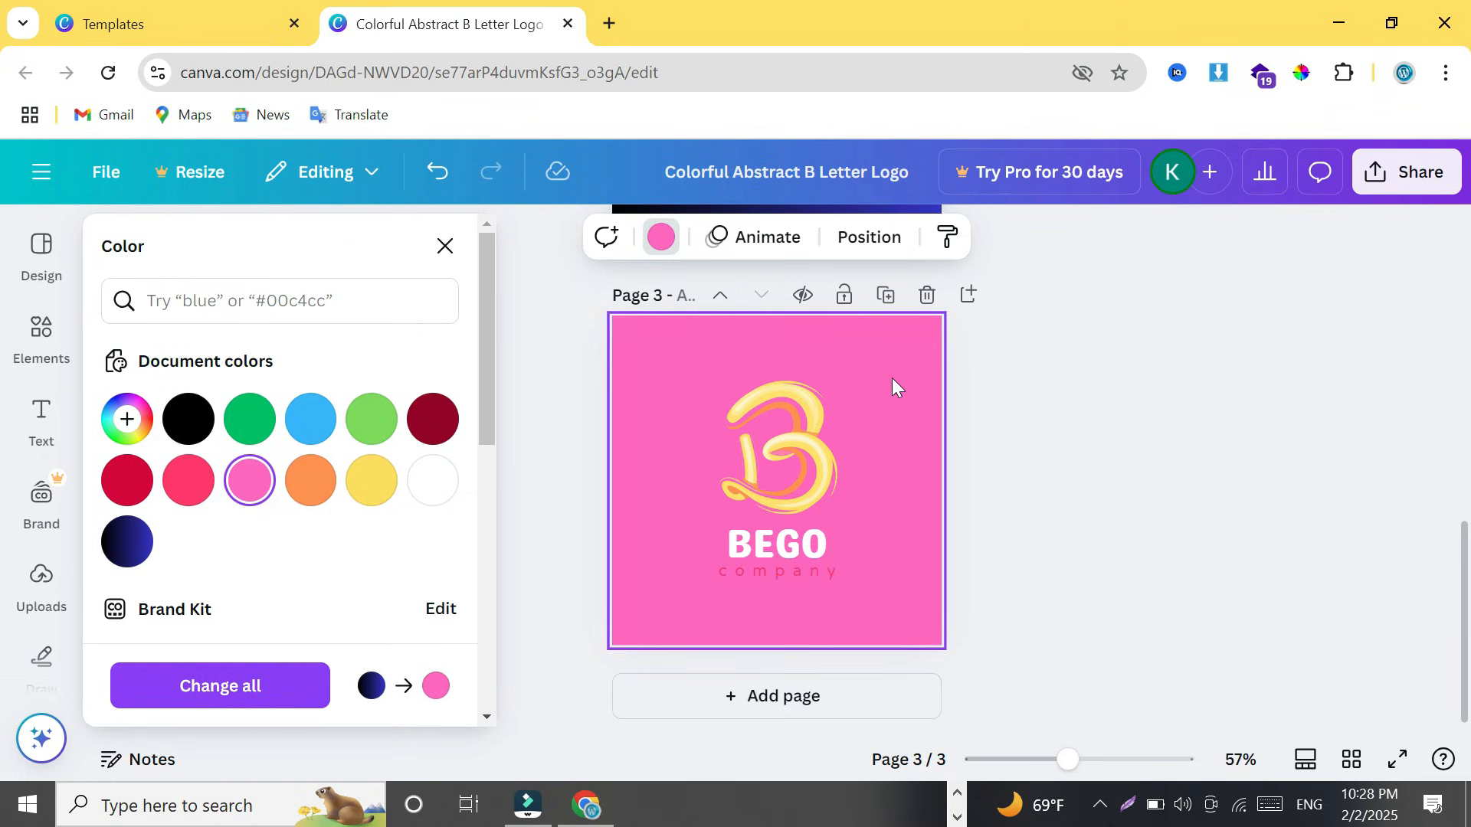
click(449, 187)
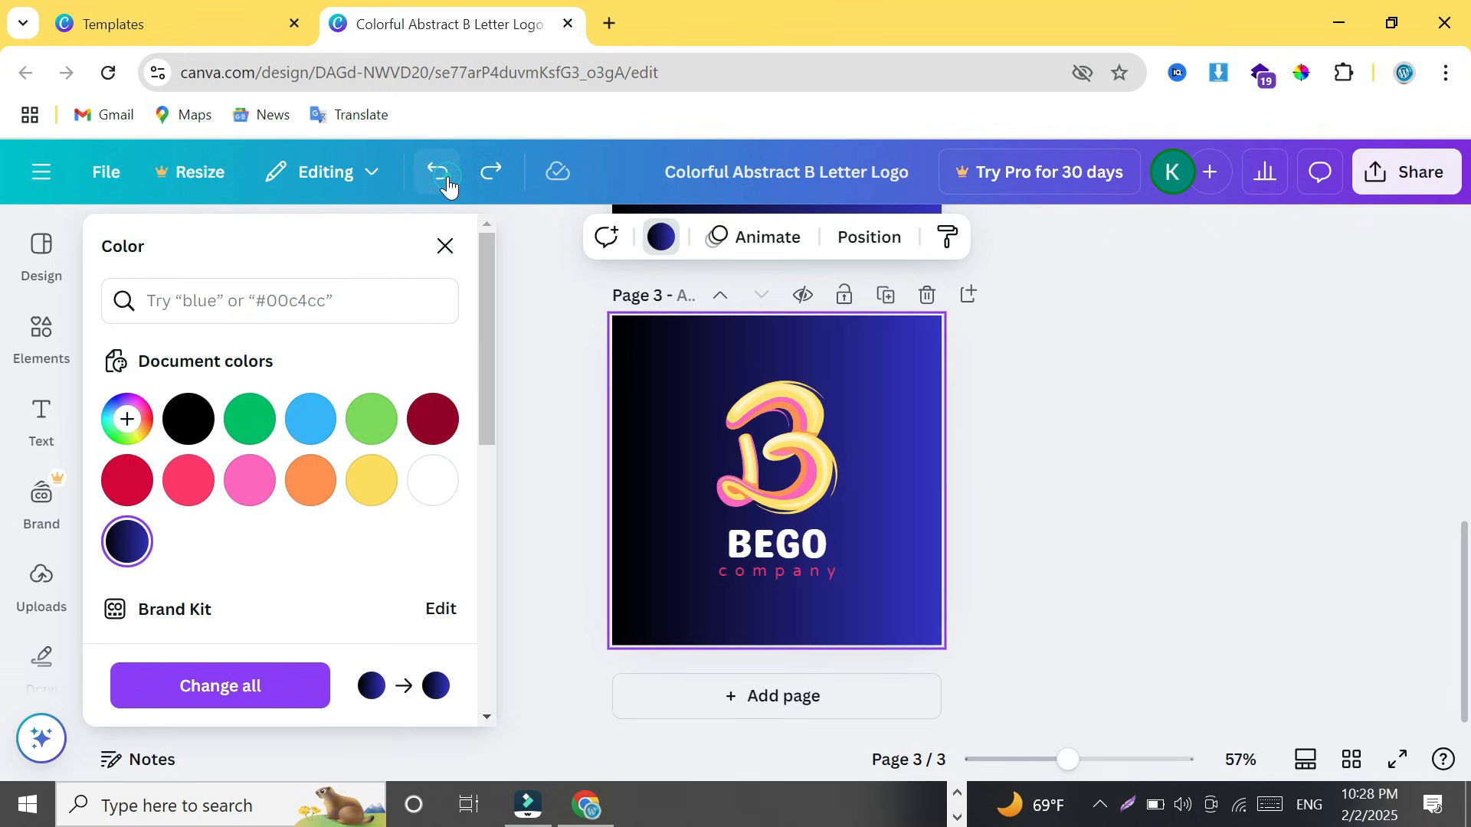
click(360, 423)
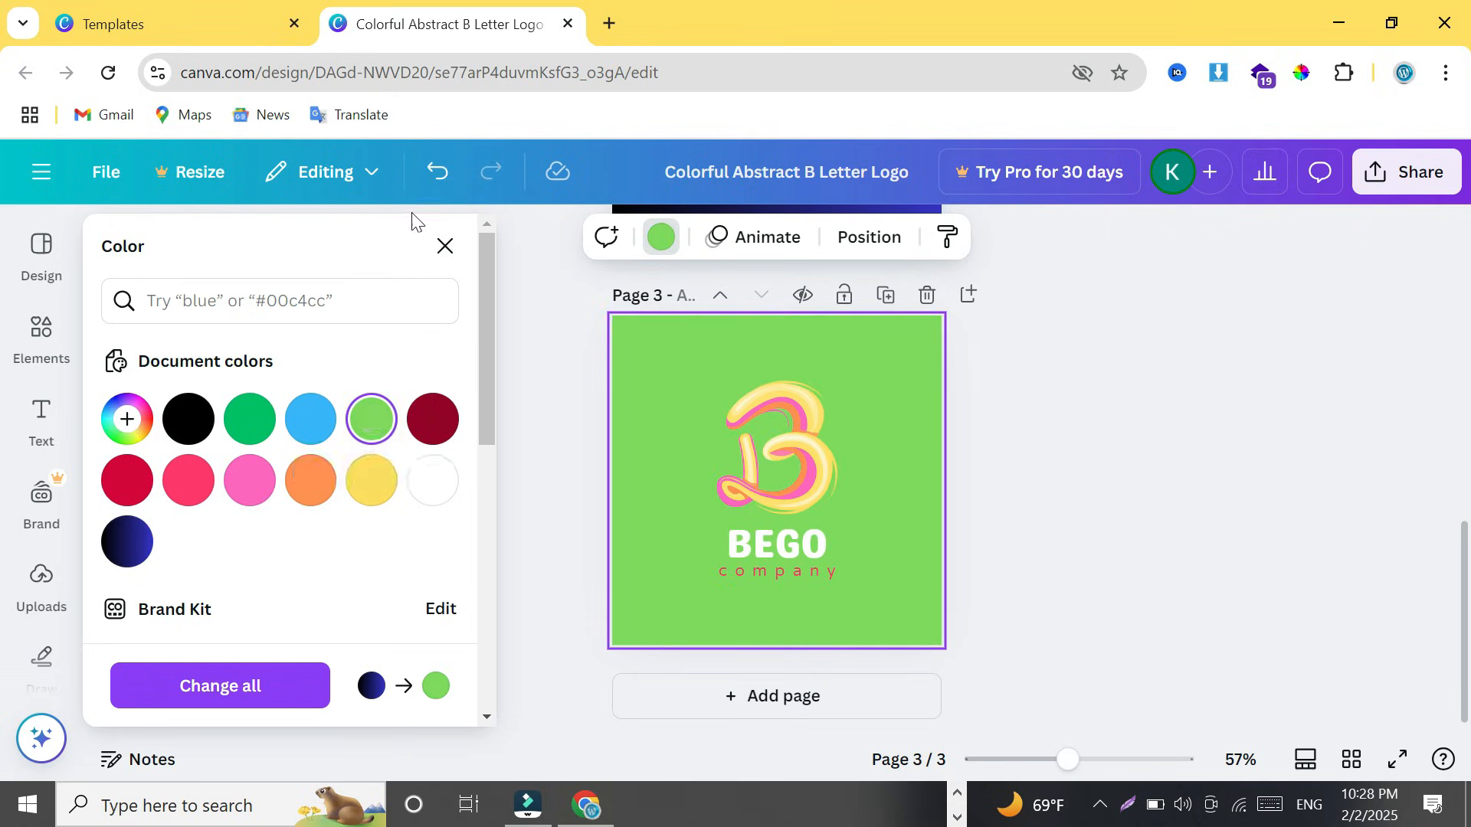
click(442, 177)
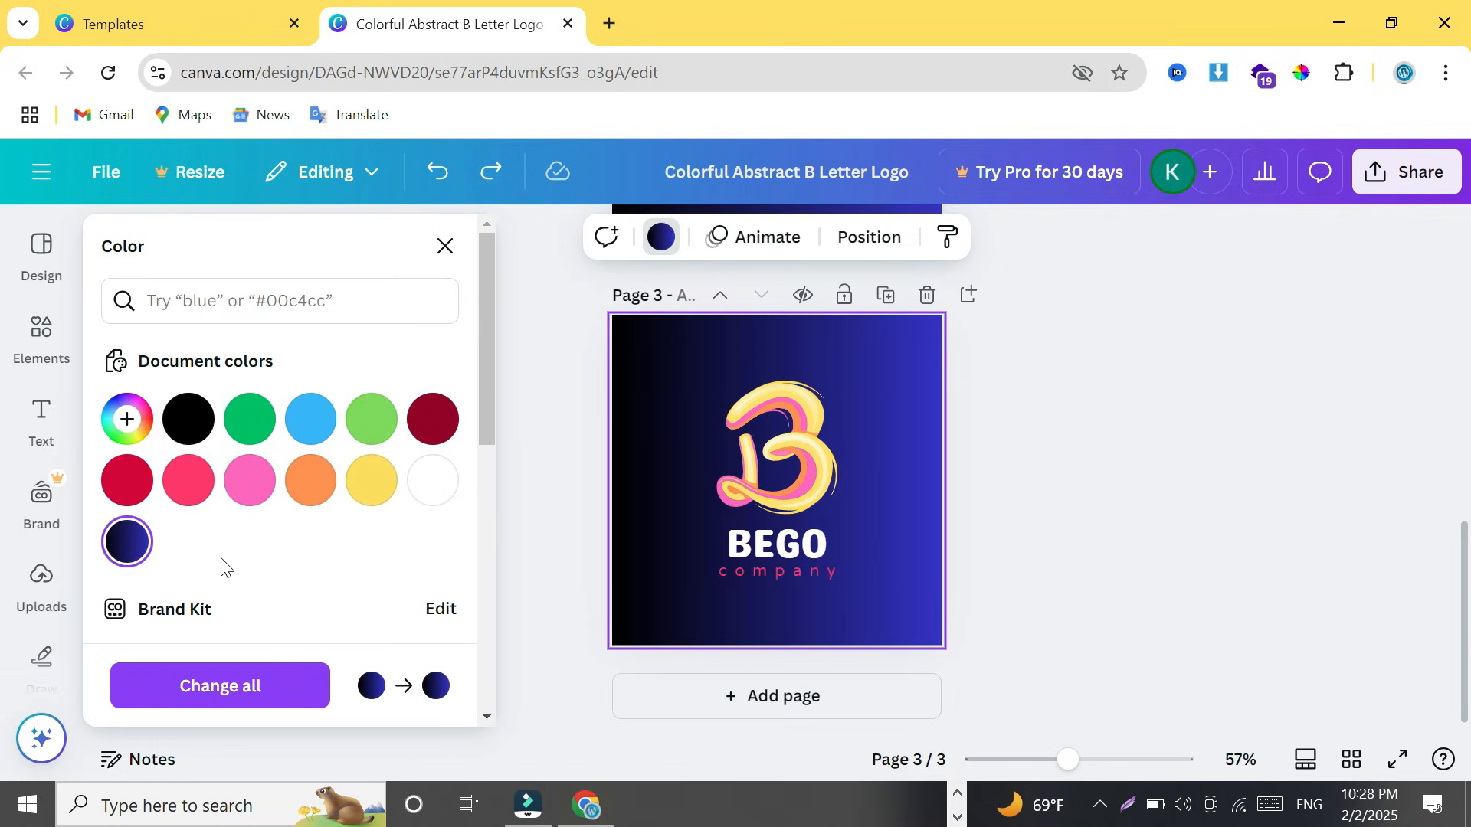
click(438, 431)
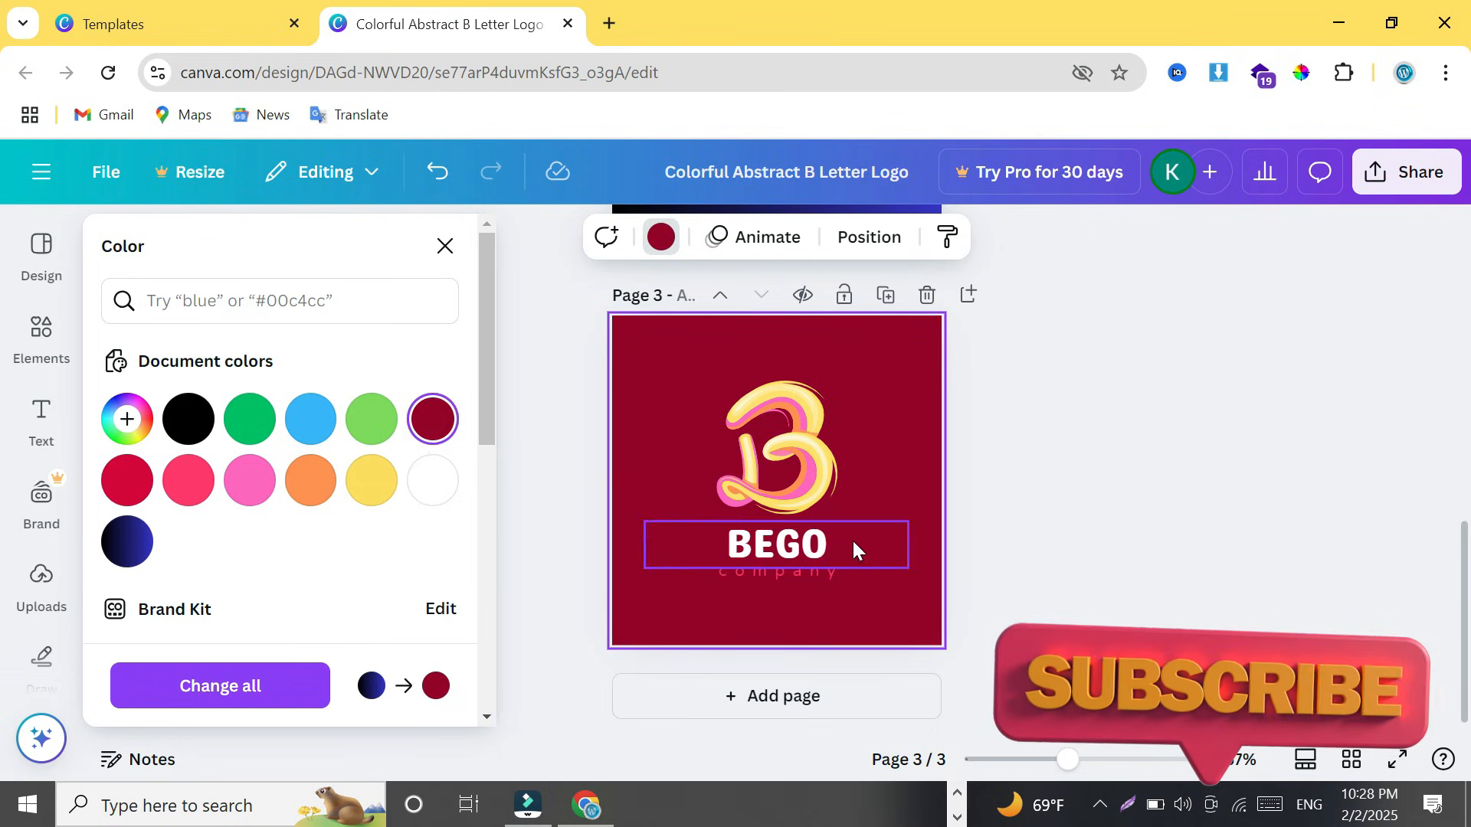
Step: Replace the BORCELLE company name on page 1 with "BEGO"
drag(1460, 646, 1461, 352)
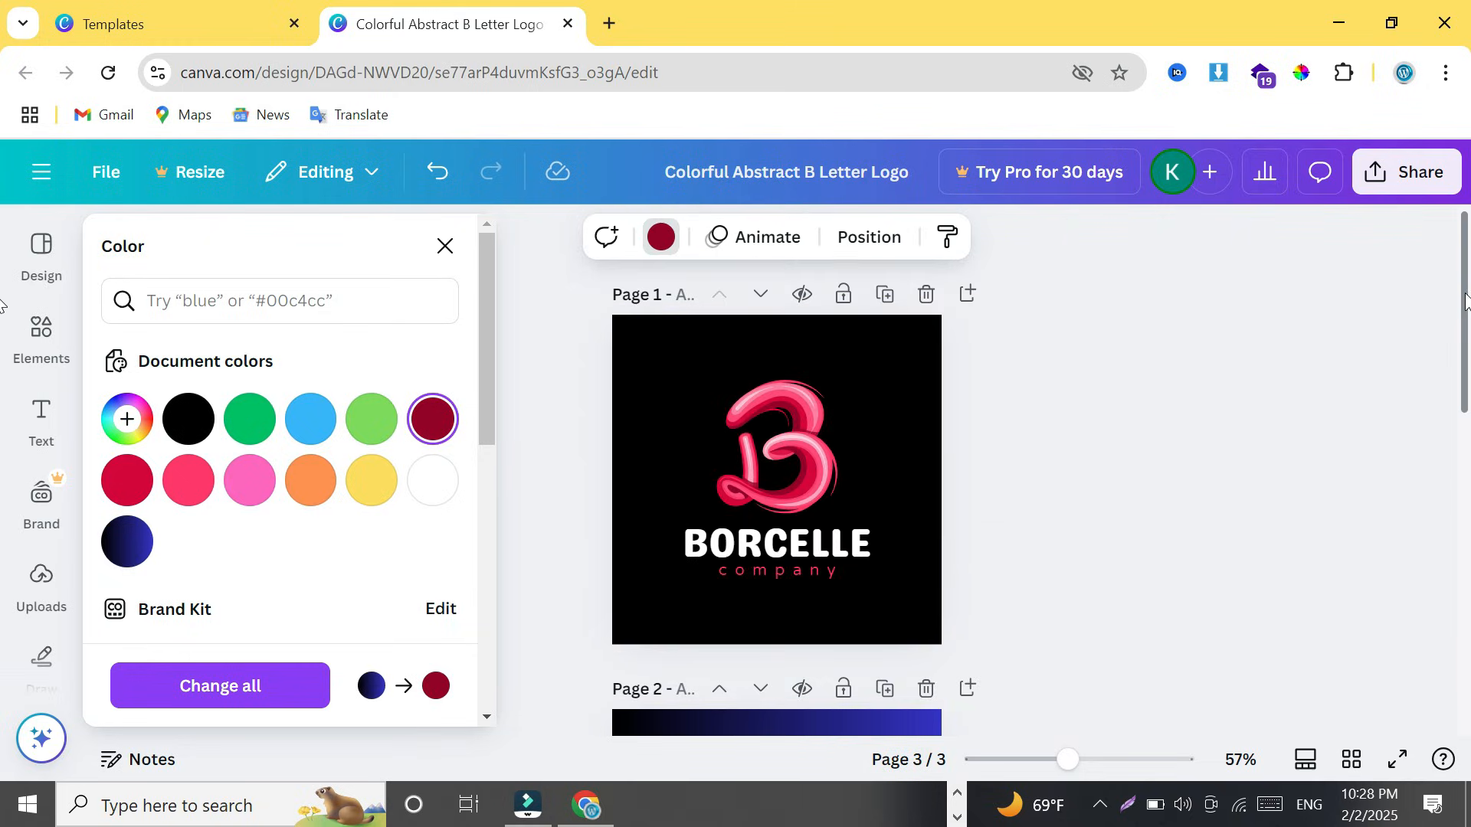
double_click(775, 536)
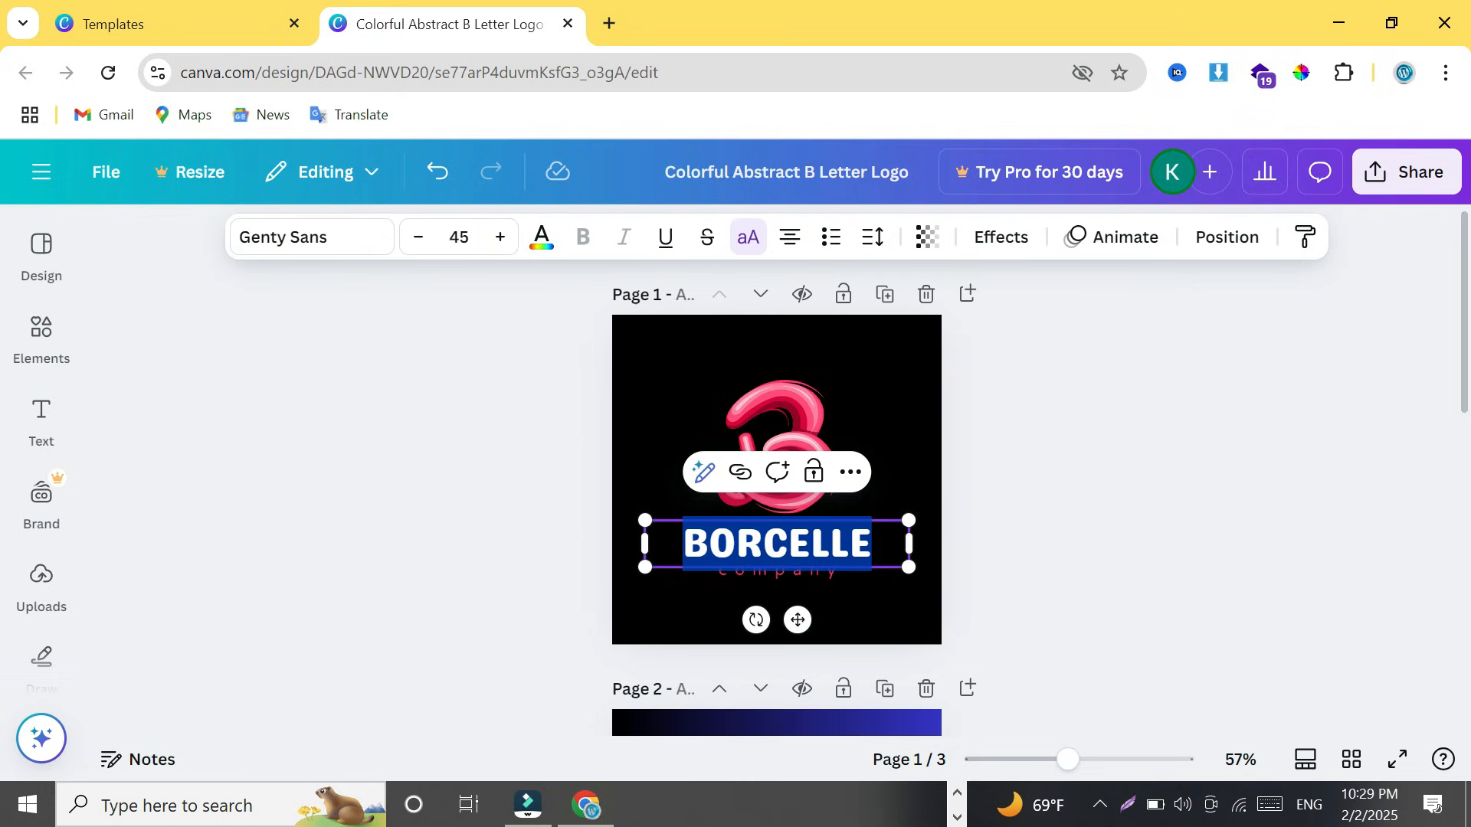
text(BEGO)
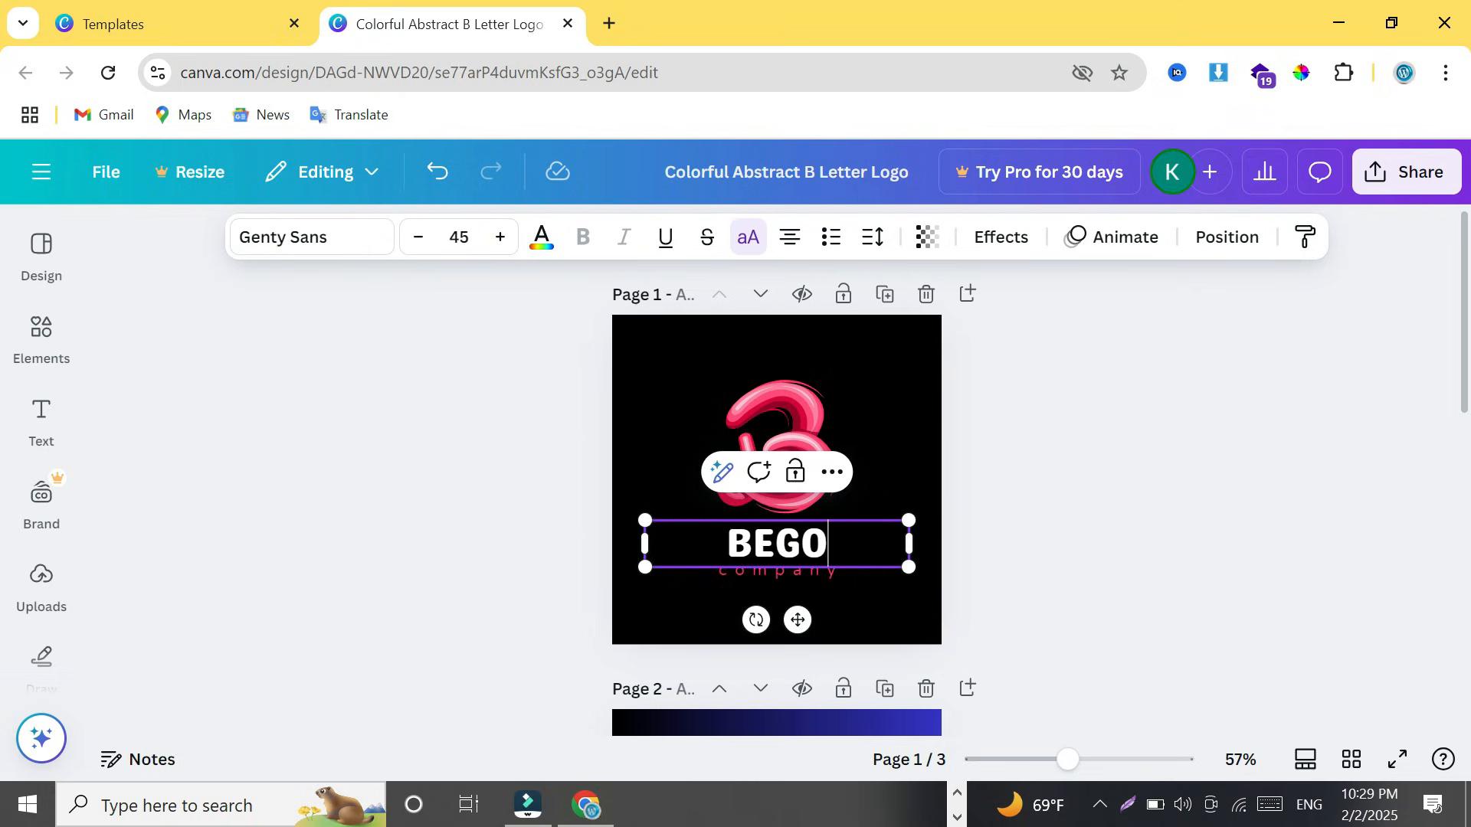
click(873, 416)
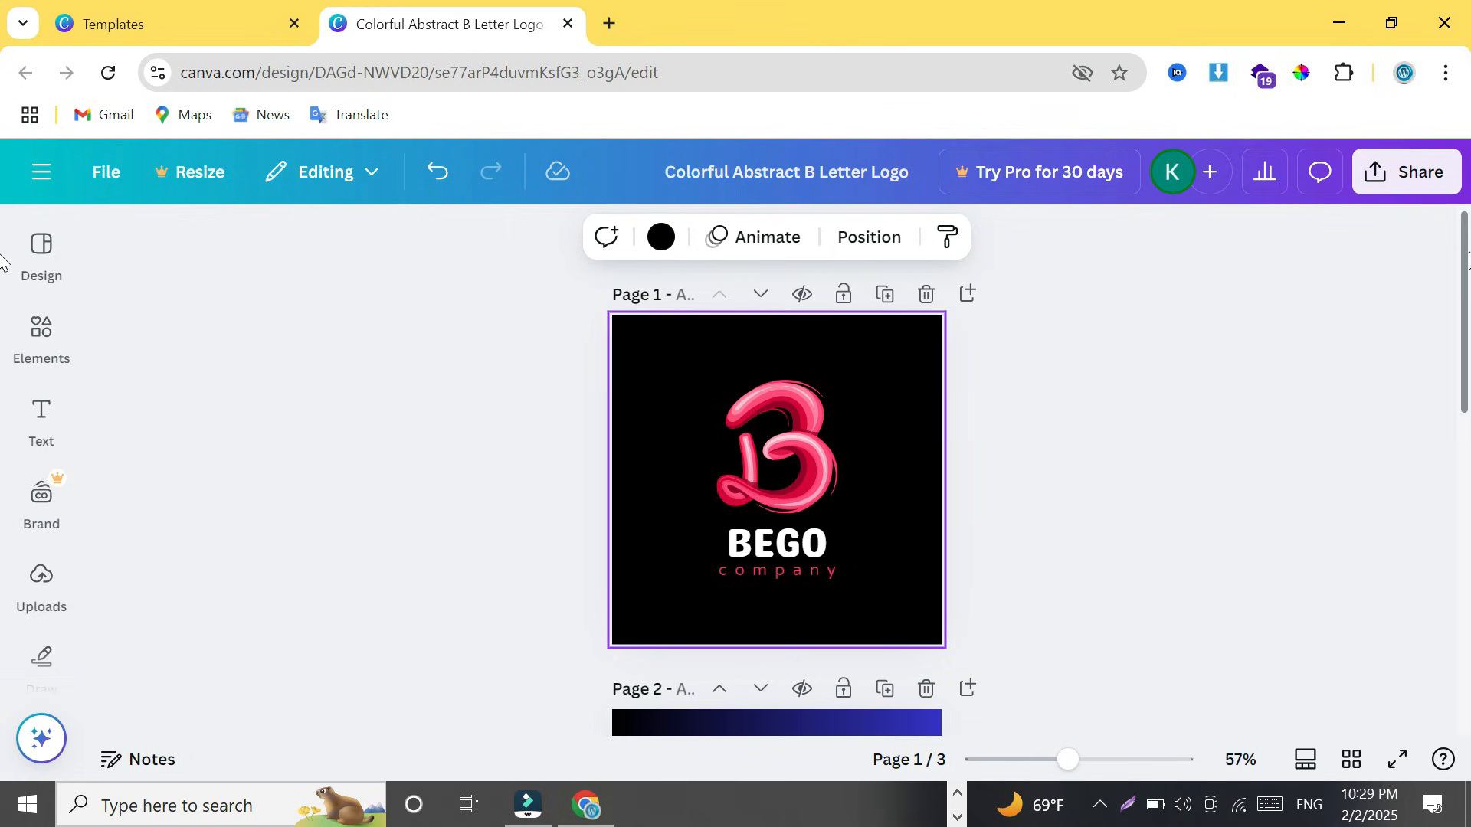
Step: Open the logo design's download settings and choose JPG as the file type
drag(1465, 260, 1465, 337)
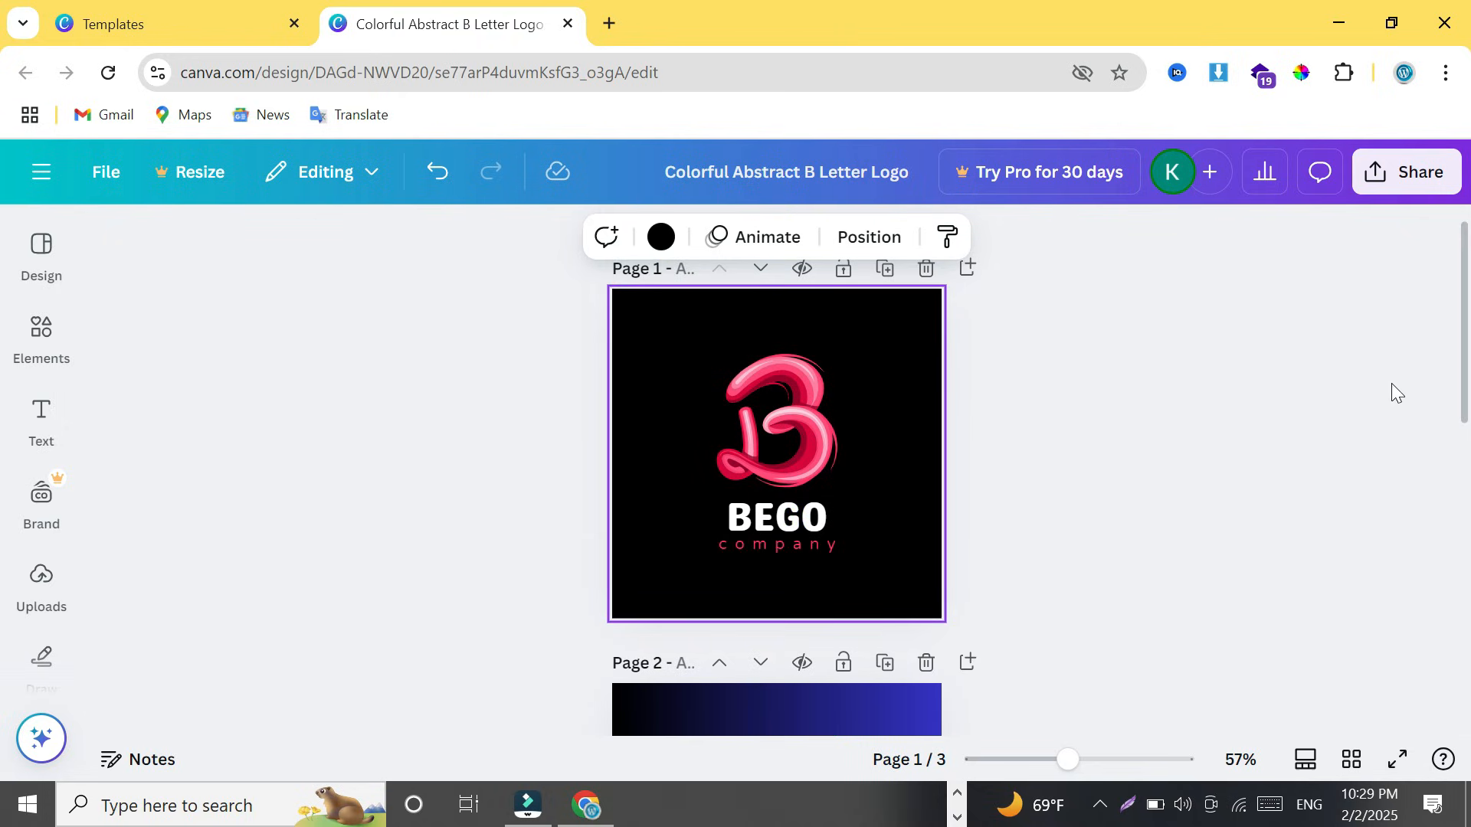
scroll(1464, 517, down, 5)
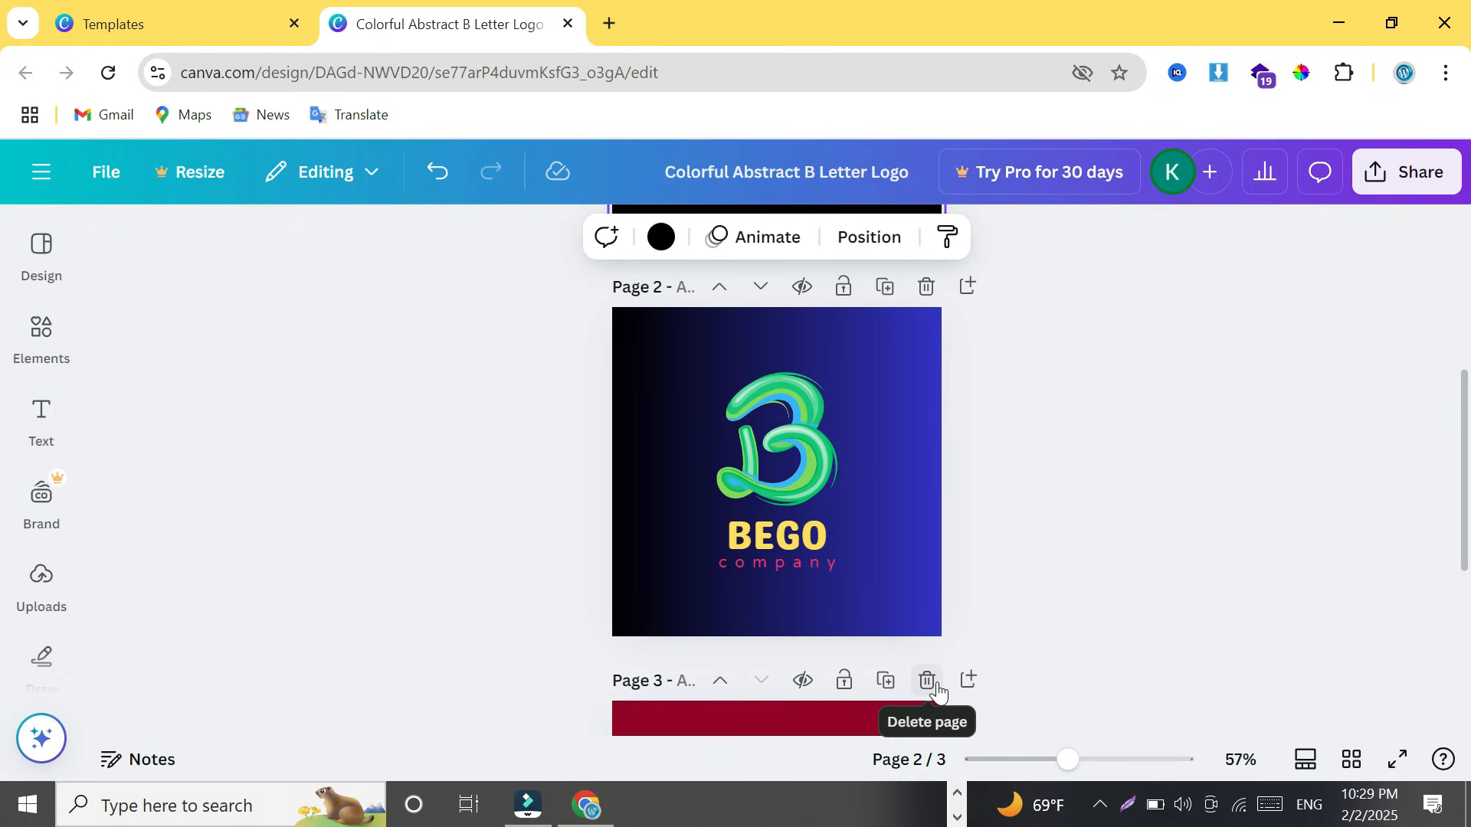
scroll(1281, 367, up, 5)
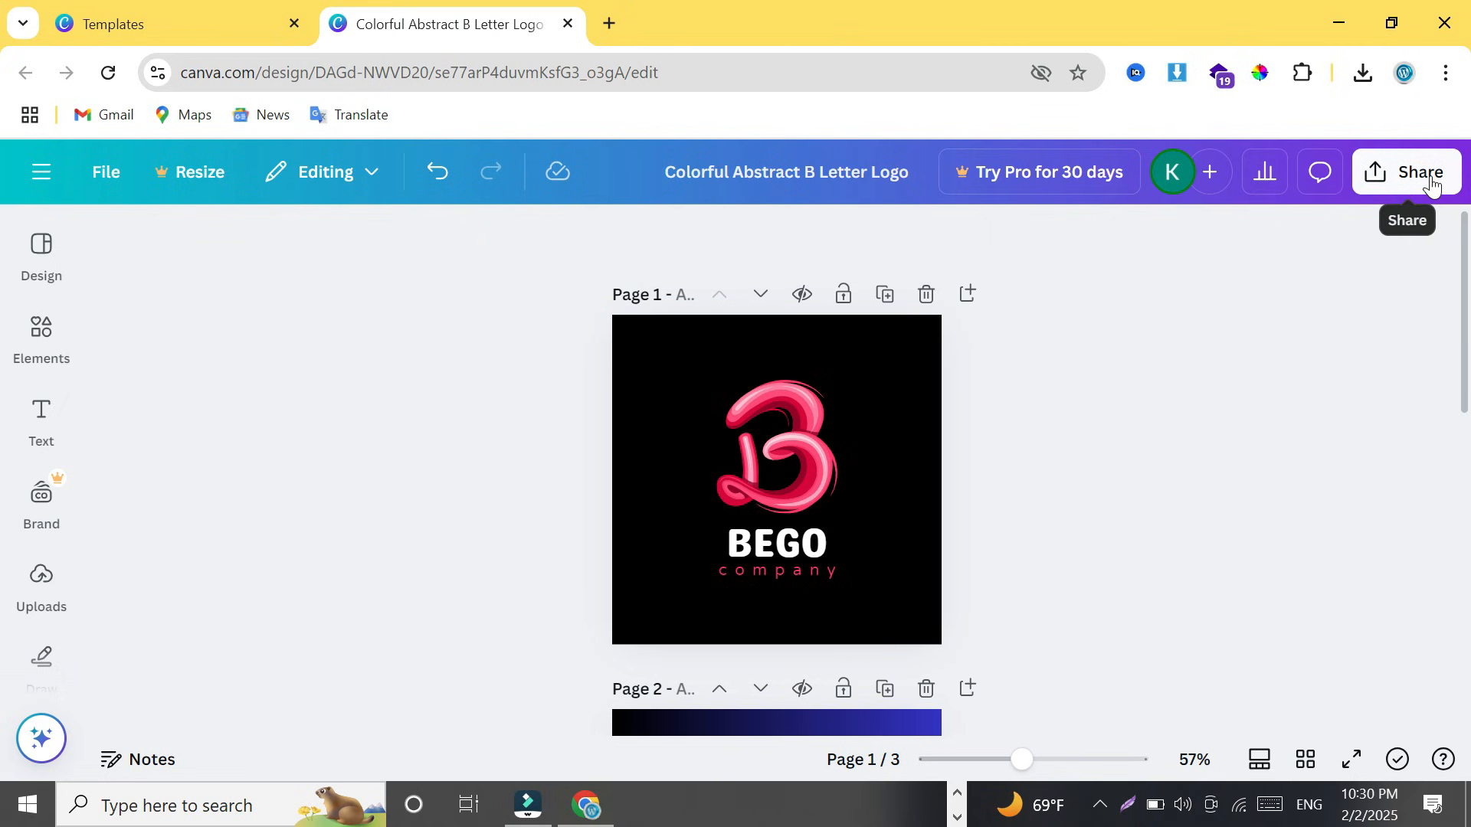
click(1431, 184)
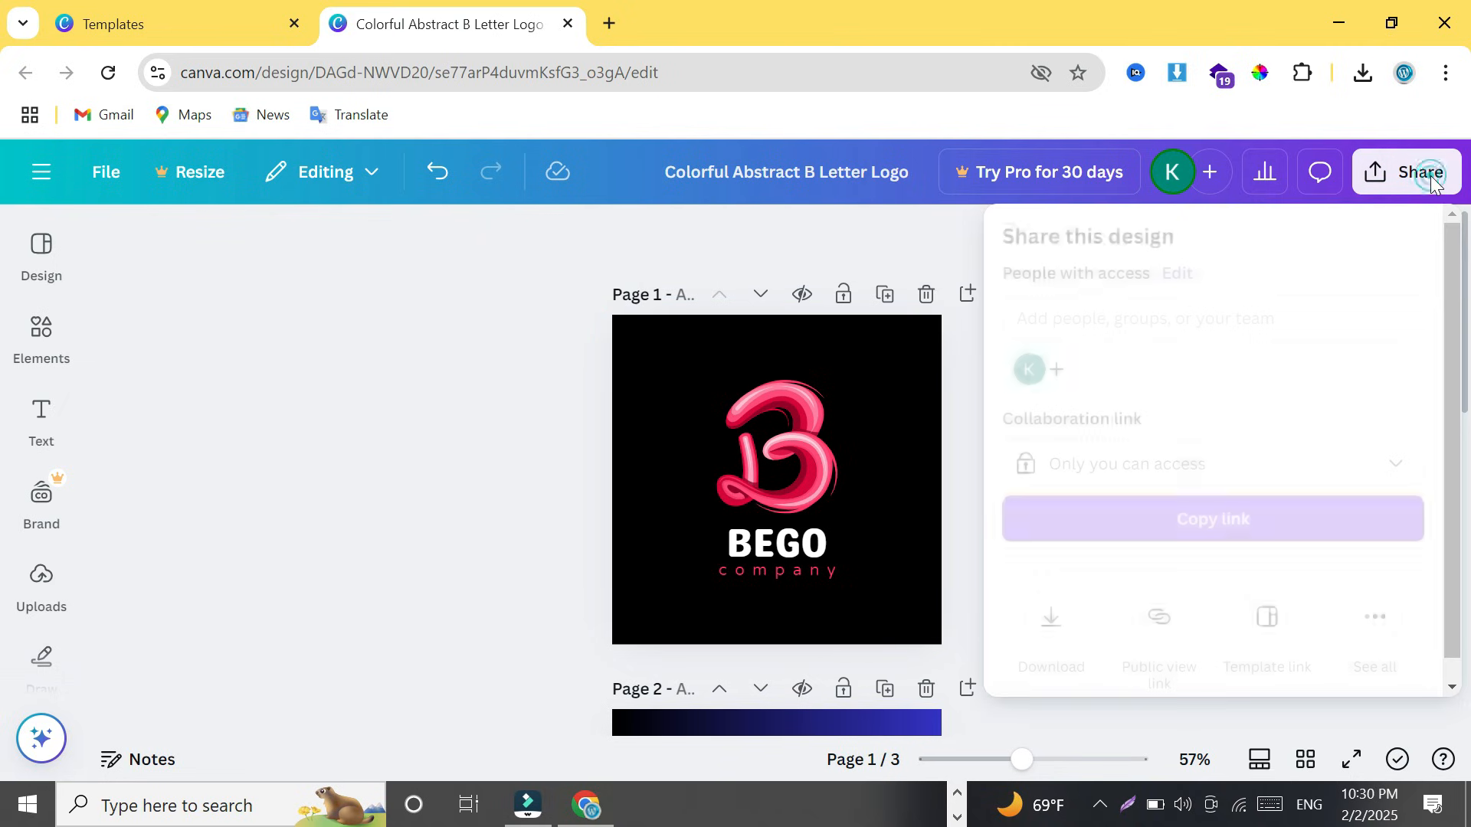
click(1052, 620)
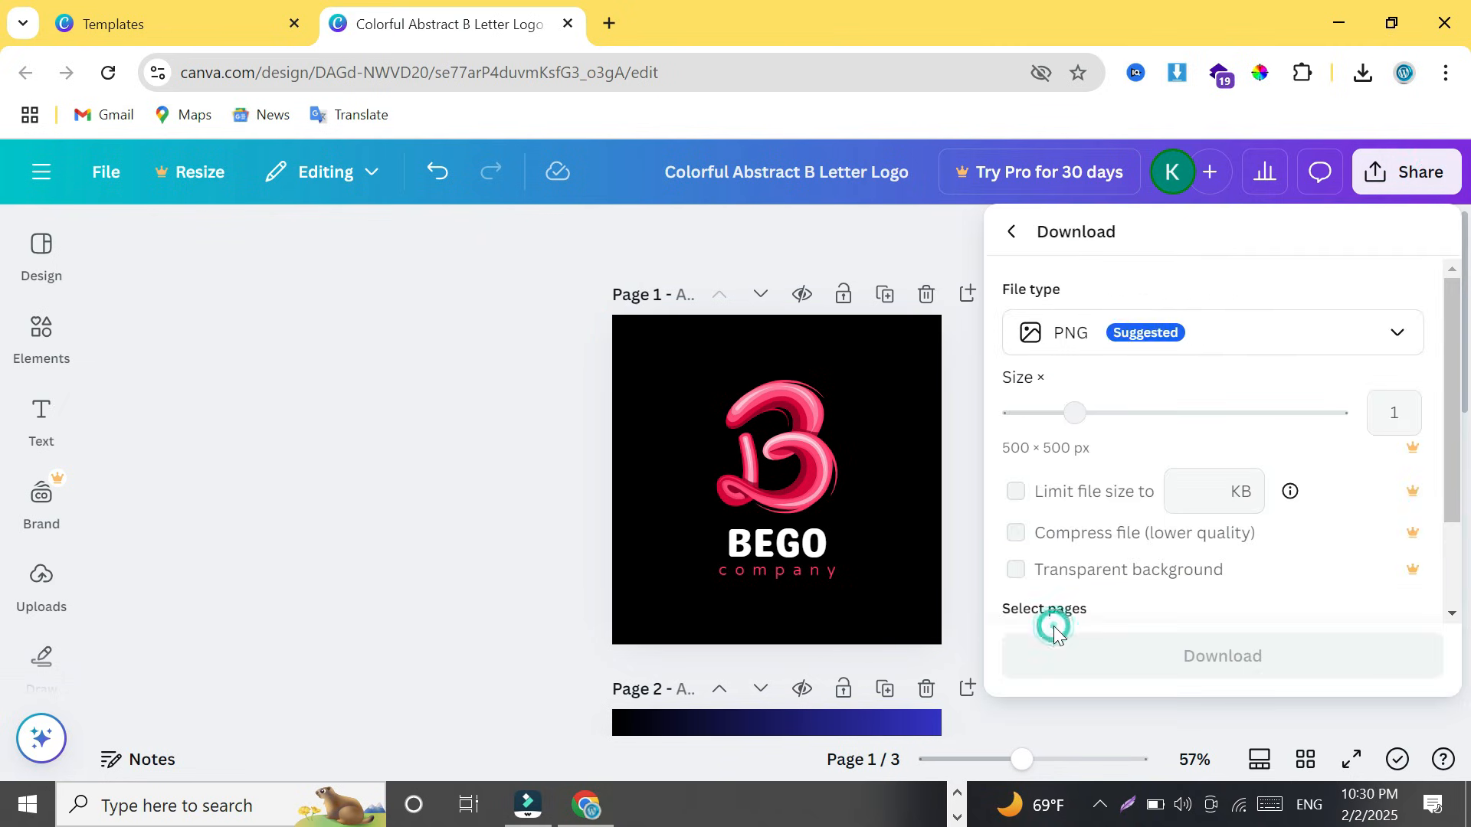
click(1402, 341)
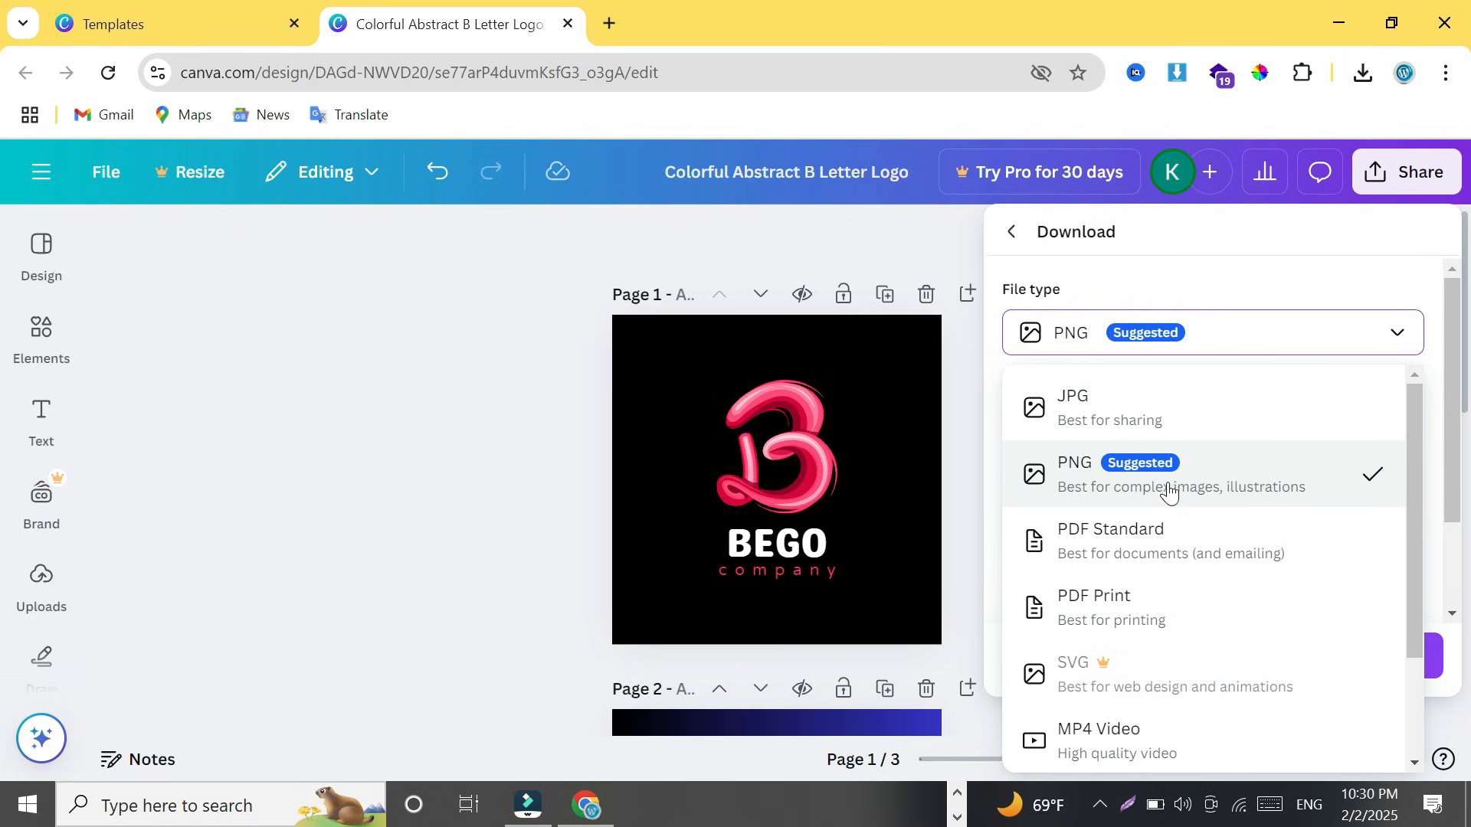
click(1133, 420)
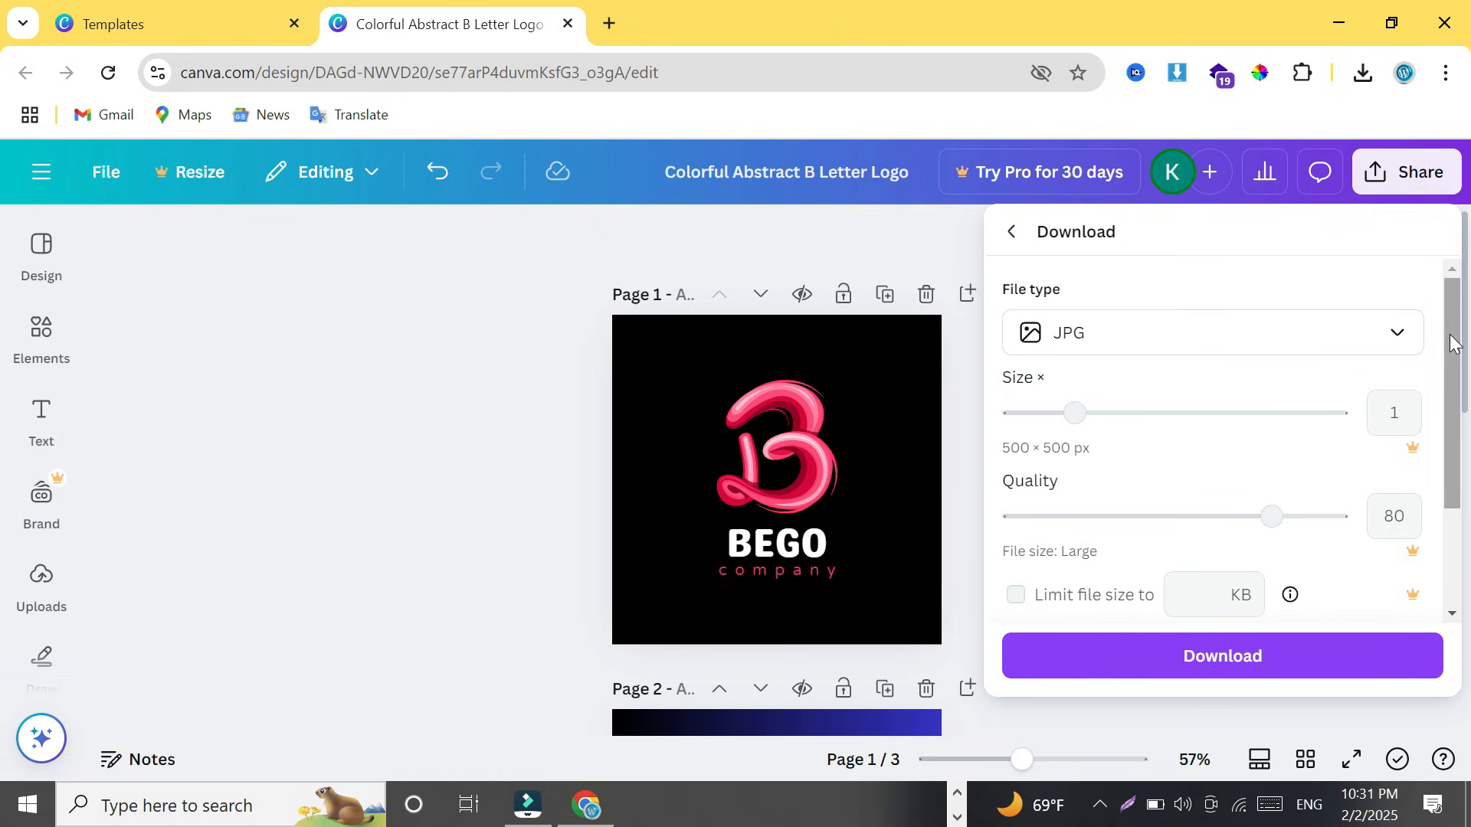
Step: Limit the download to page 1 only and download the logo
drag(1450, 333, 1464, 438)
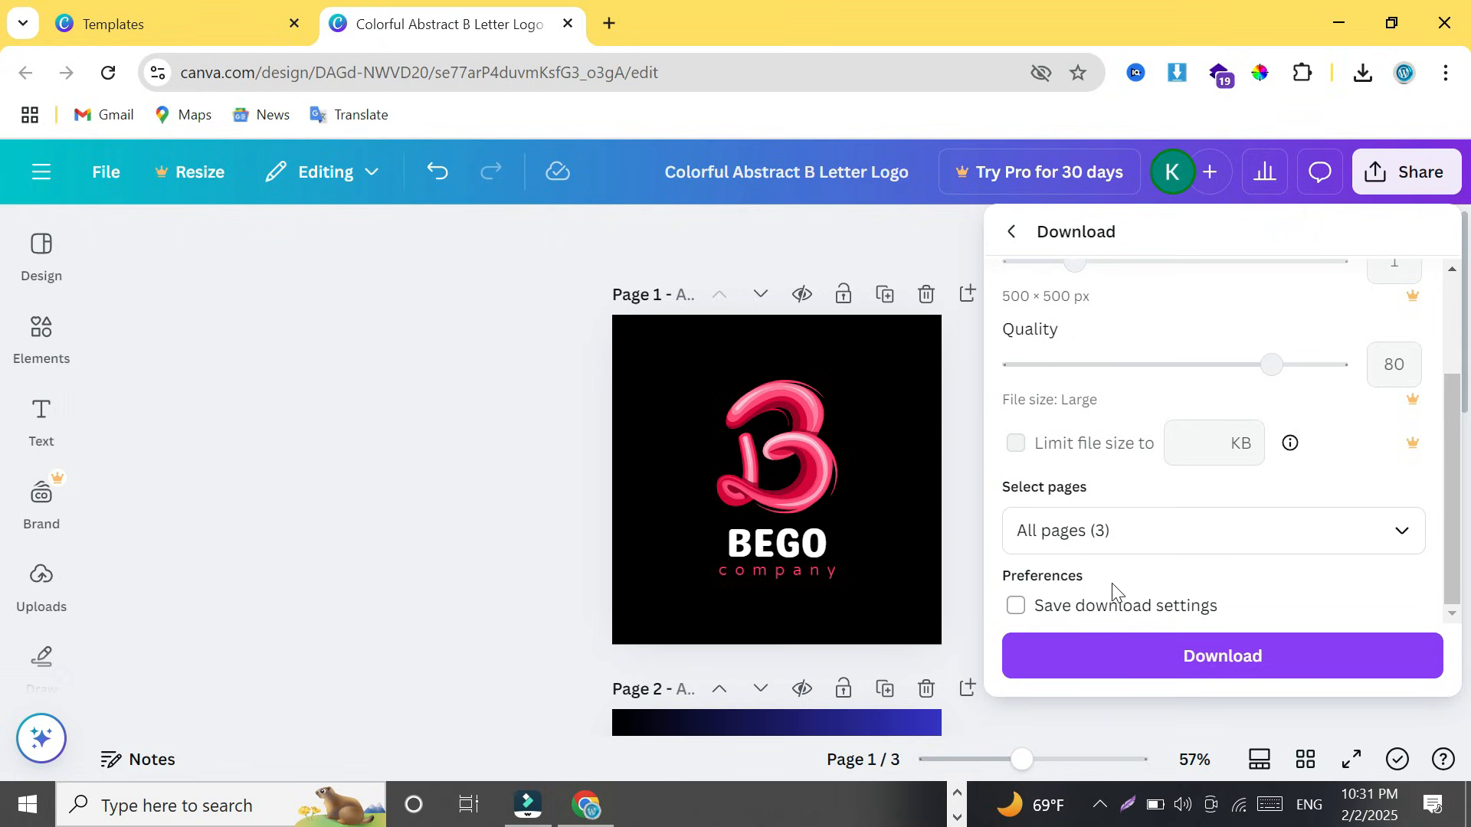
click(1402, 536)
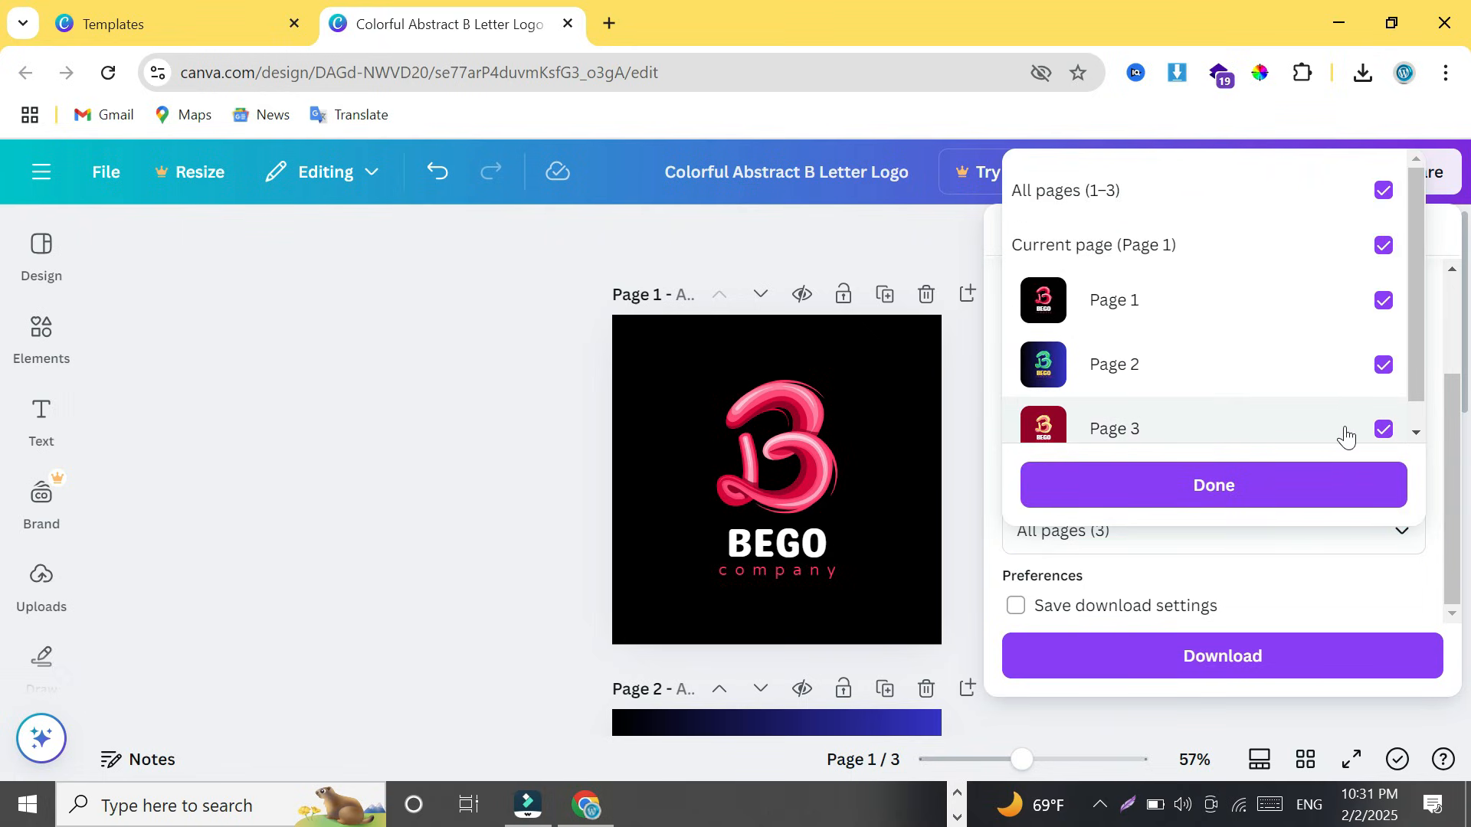
click(1385, 430)
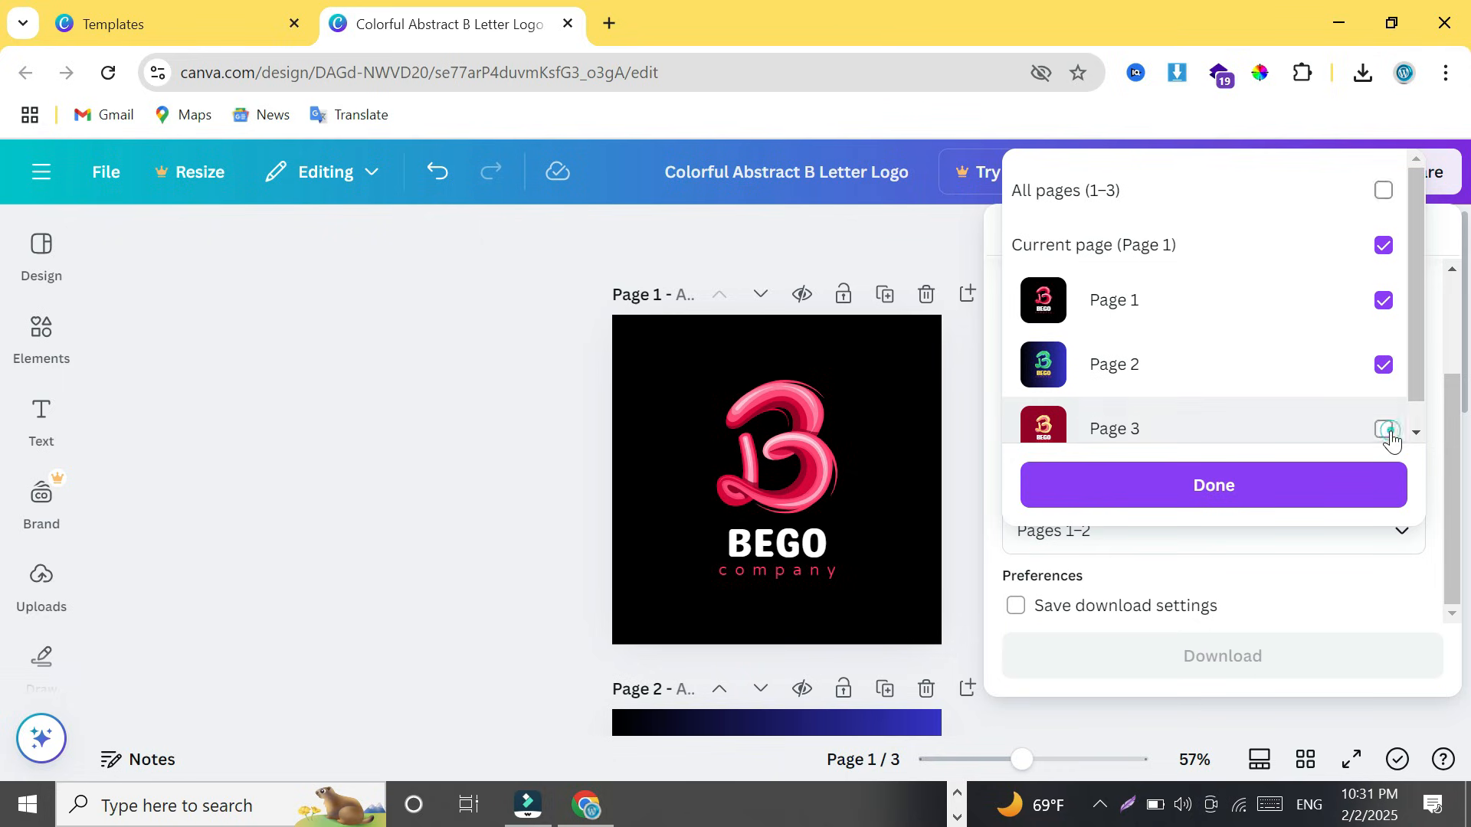
click(1385, 366)
click(1385, 303)
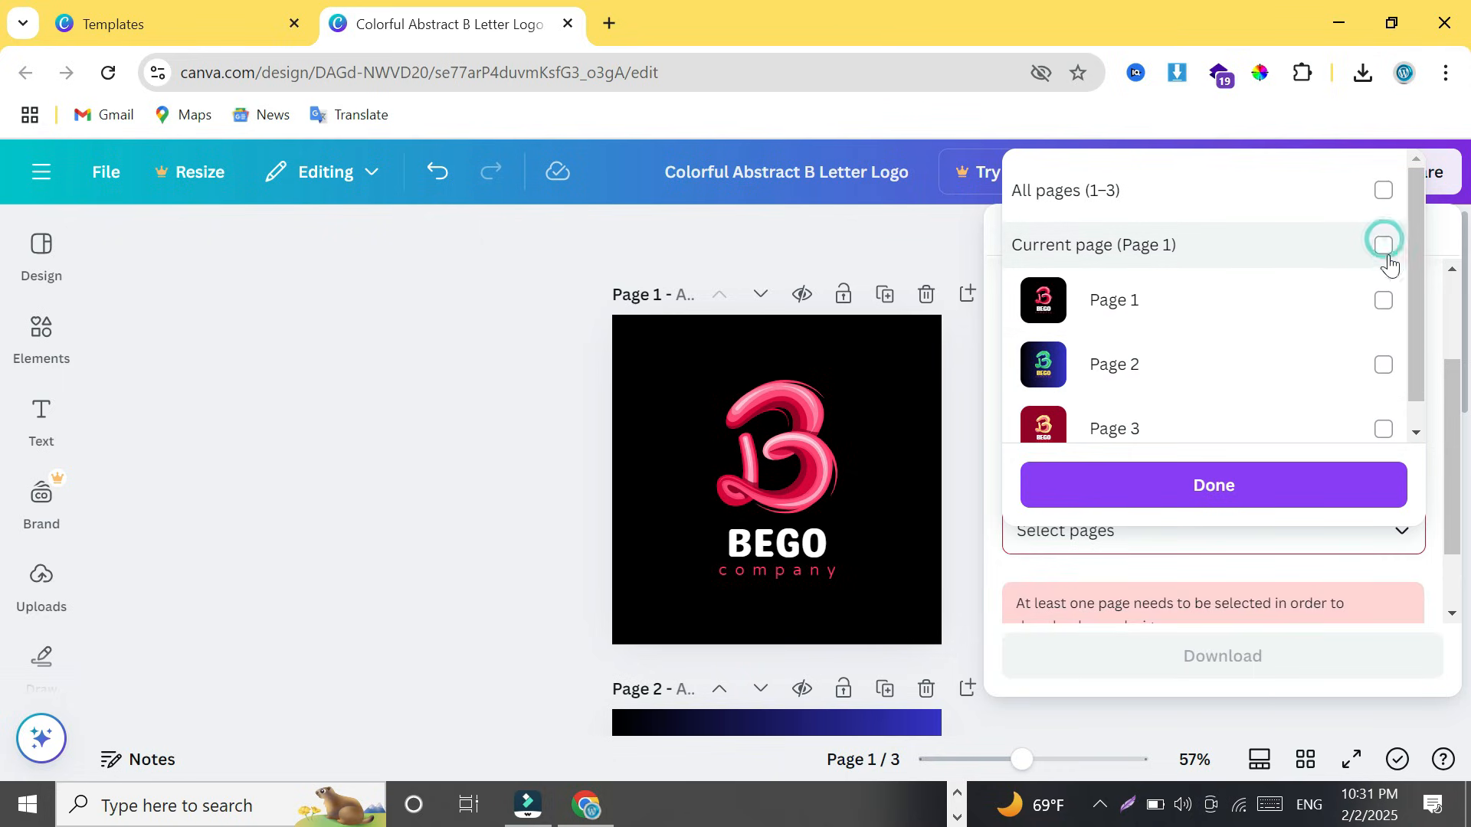
click(1385, 303)
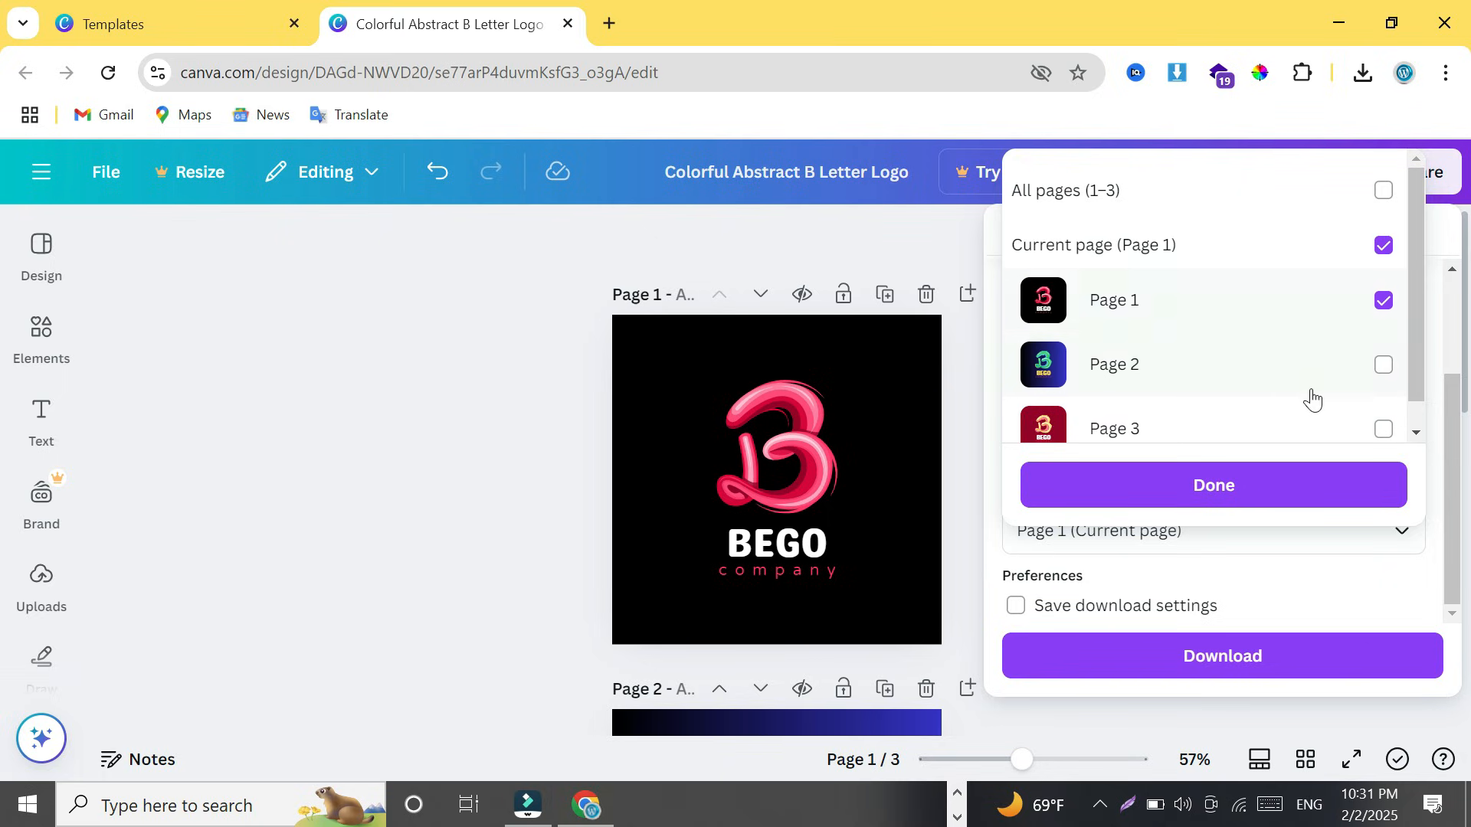
click(1253, 496)
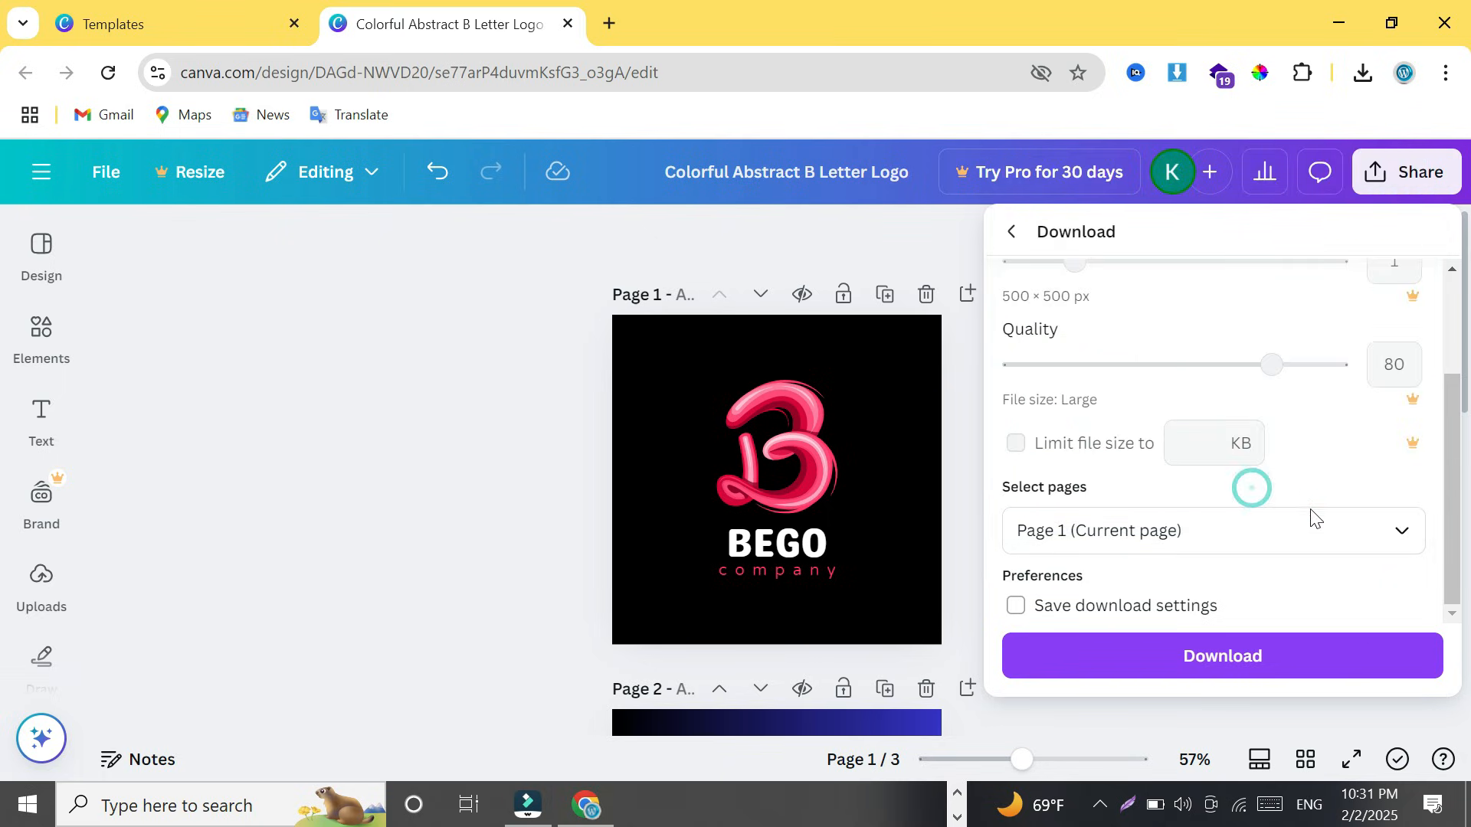
click(1239, 661)
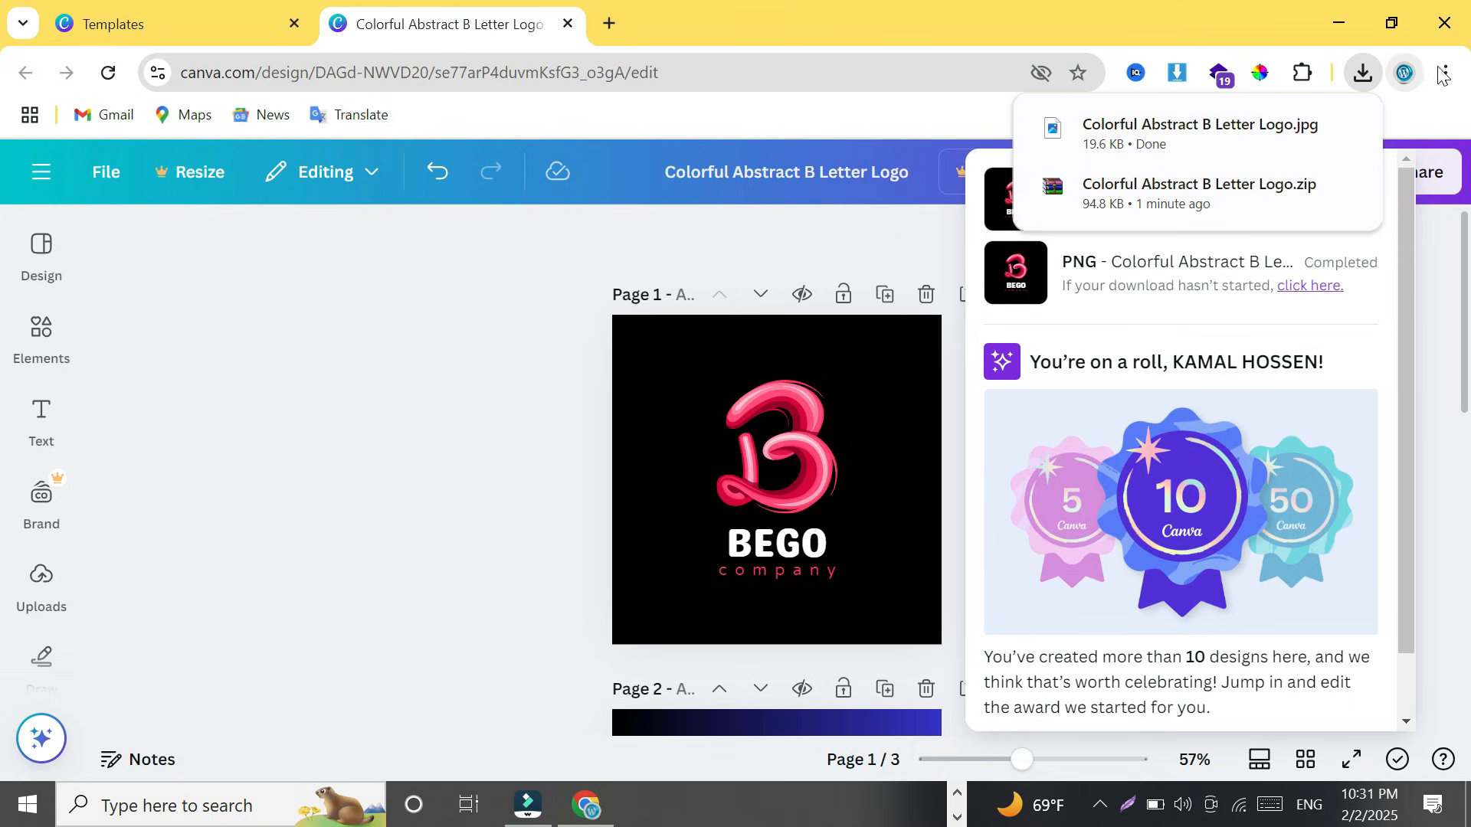
Step: Close the browser and open the Downloads folder in File Explorer to check the downloaded logo image and ZIP file
click(1460, 35)
click(1460, 34)
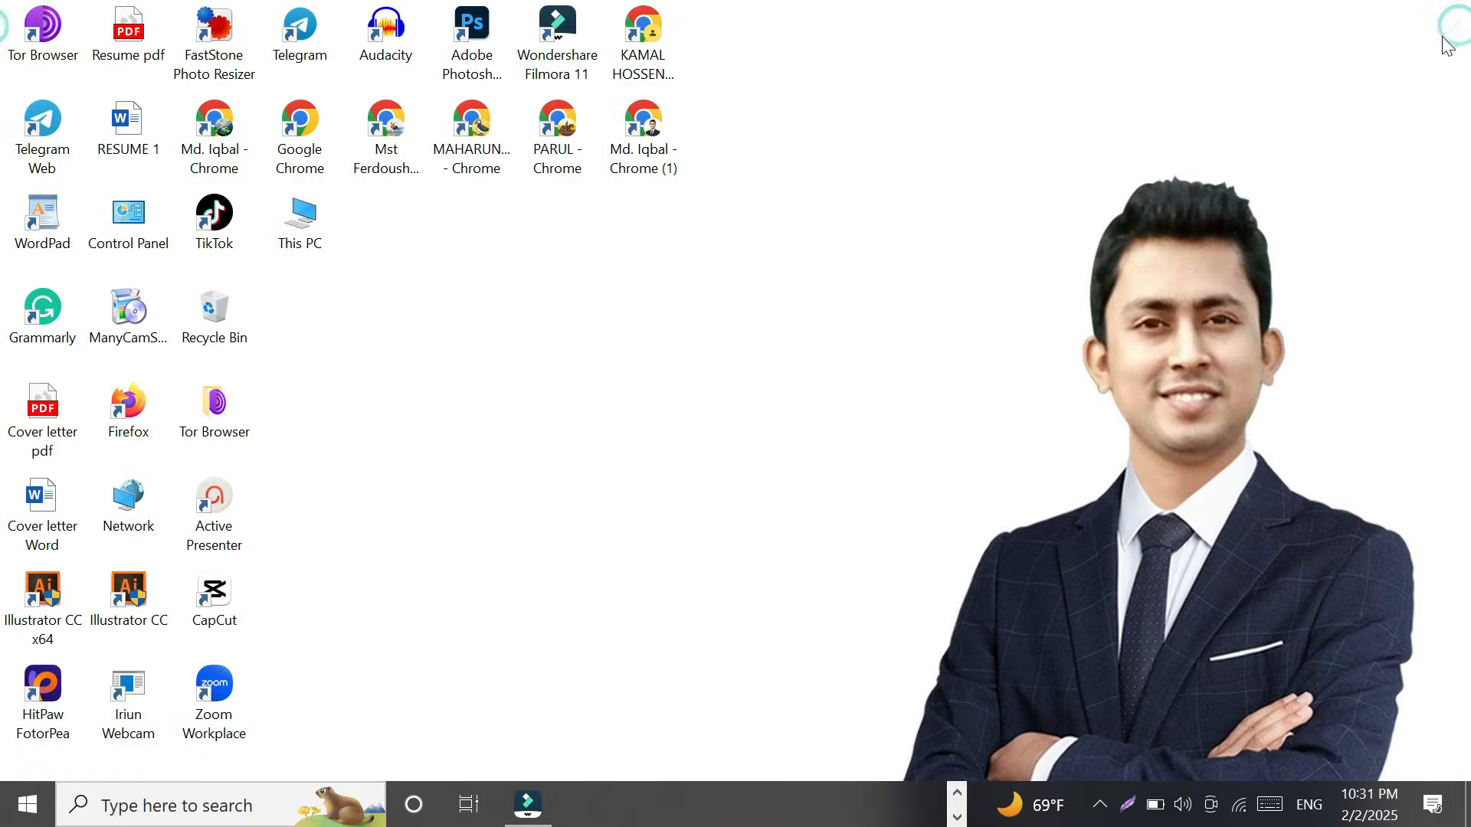
double_click(342, 224)
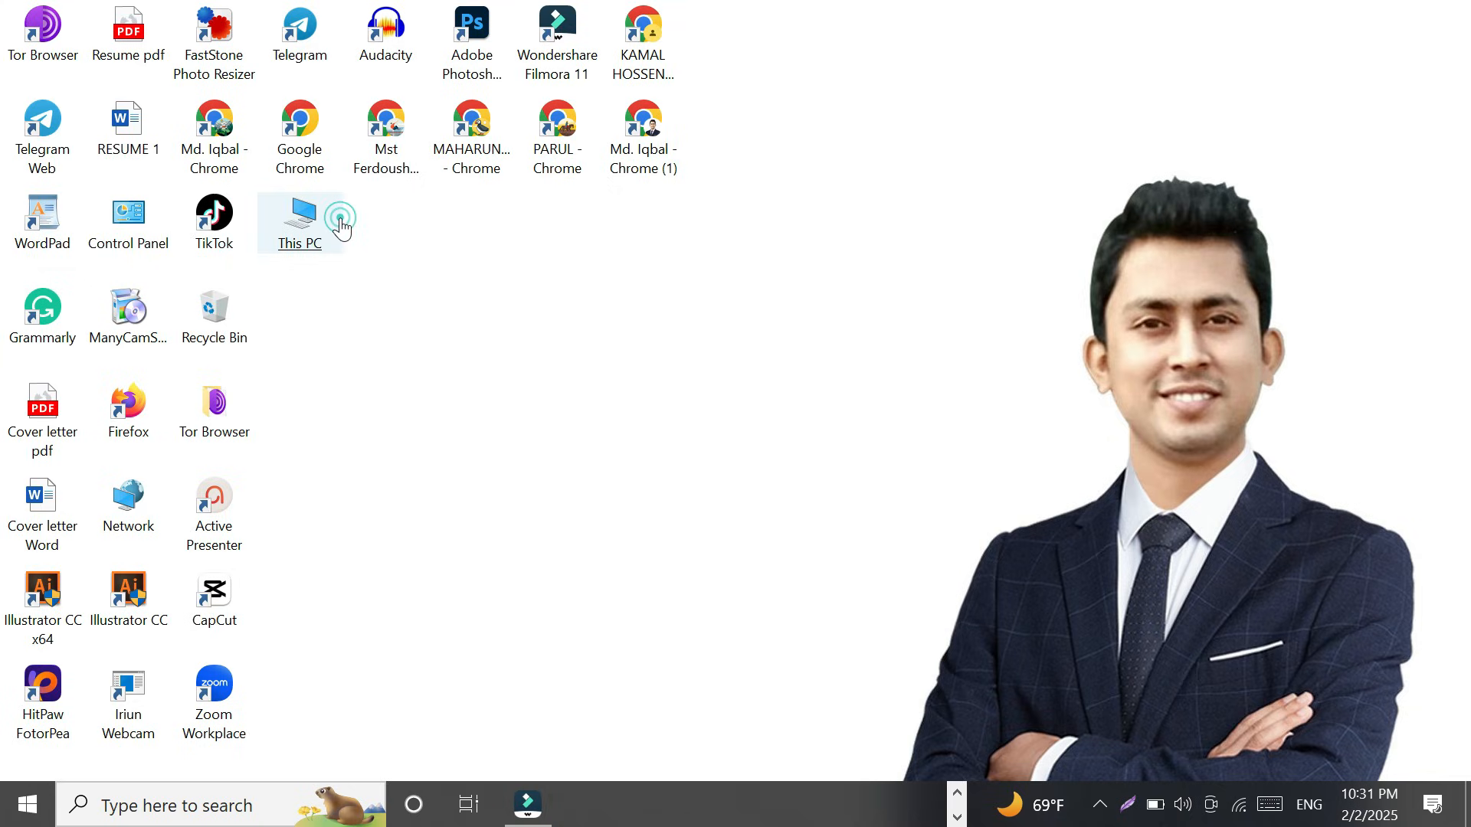
double_click(1188, 164)
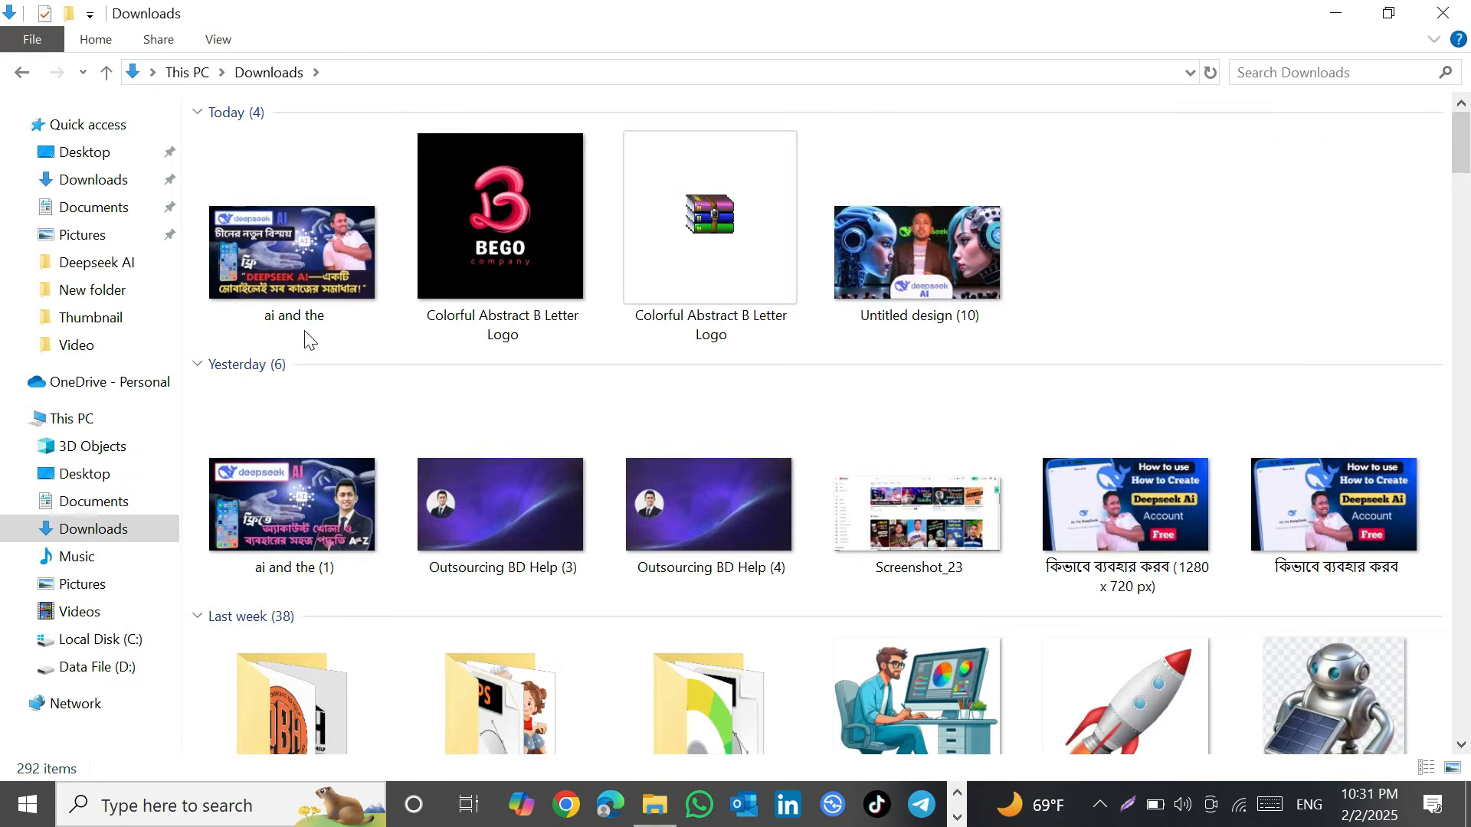
click(512, 255)
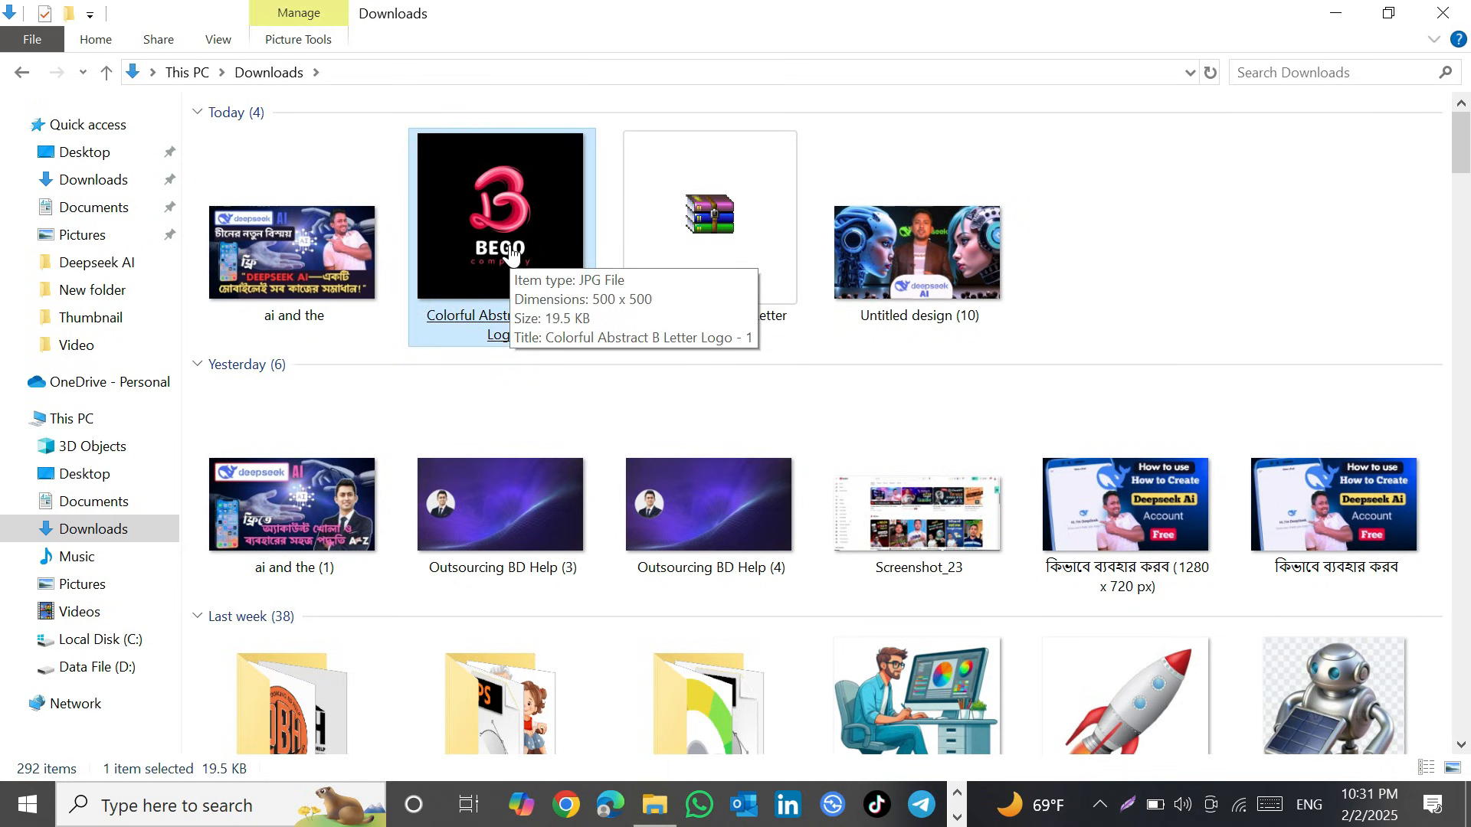
click(727, 250)
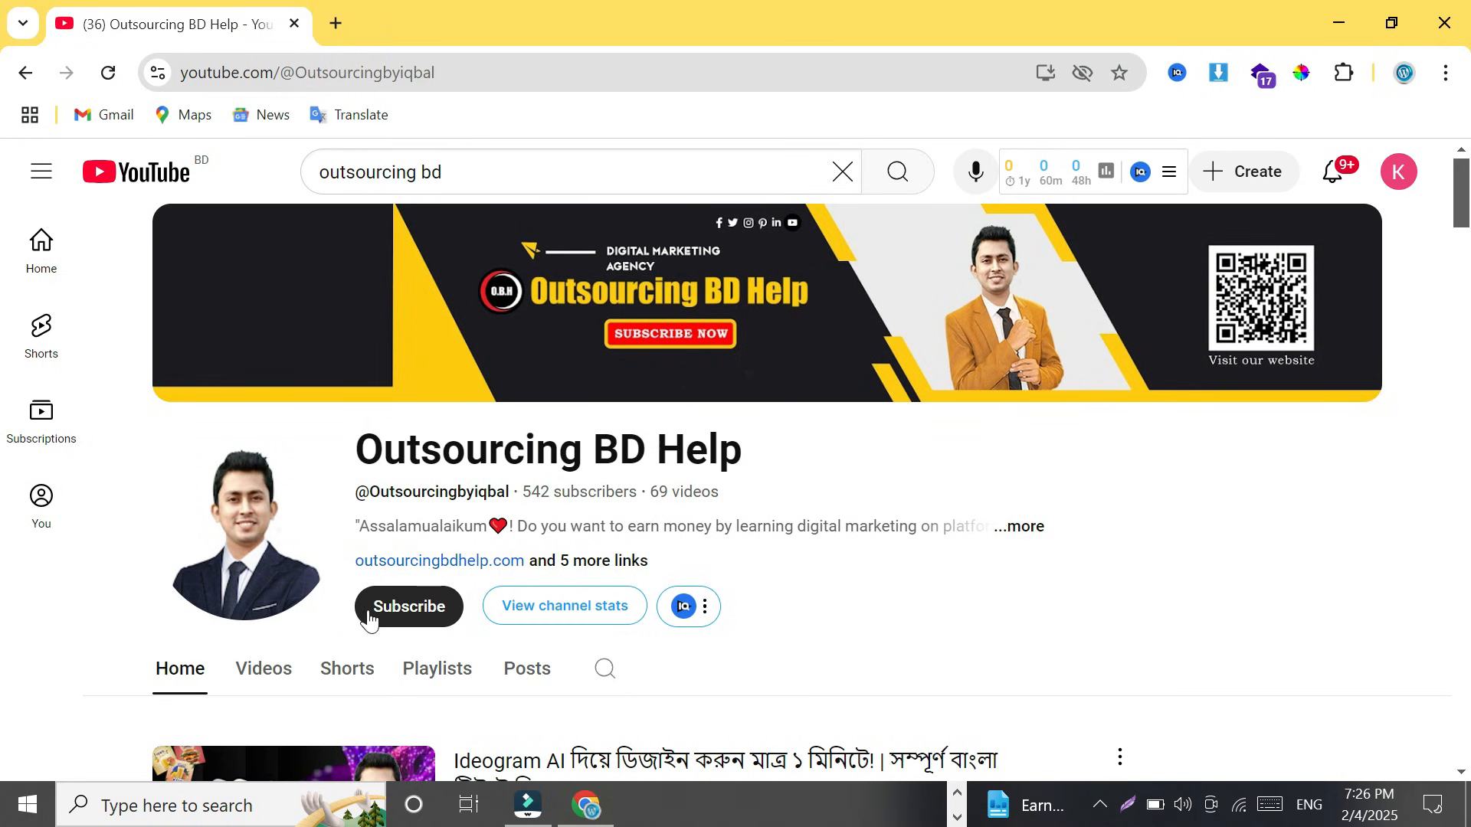
Step: Subscribe to the Outsourcing BD Help YouTube channel and turn on all its notifications
click(400, 611)
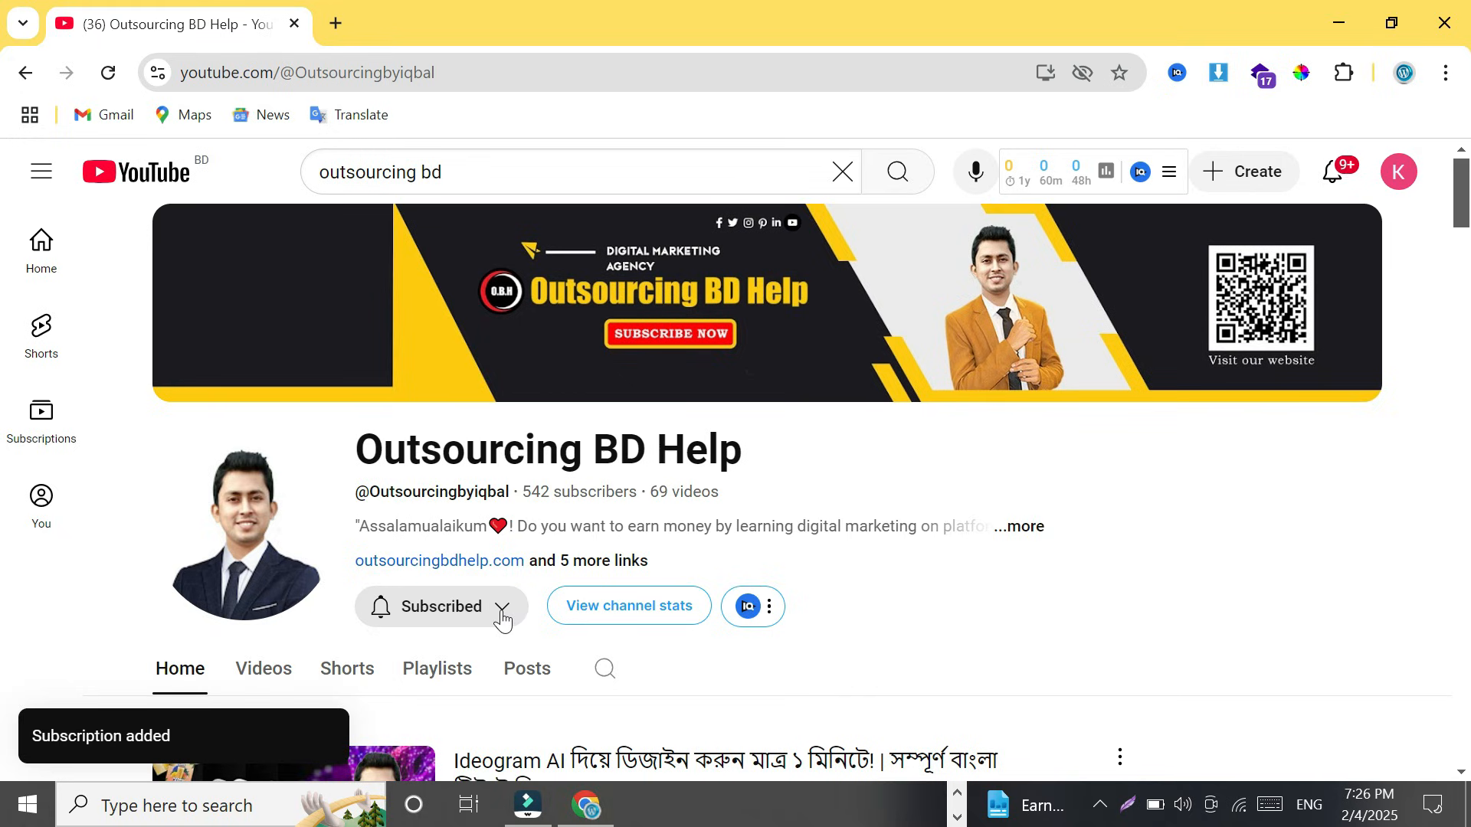
click(501, 607)
click(601, 613)
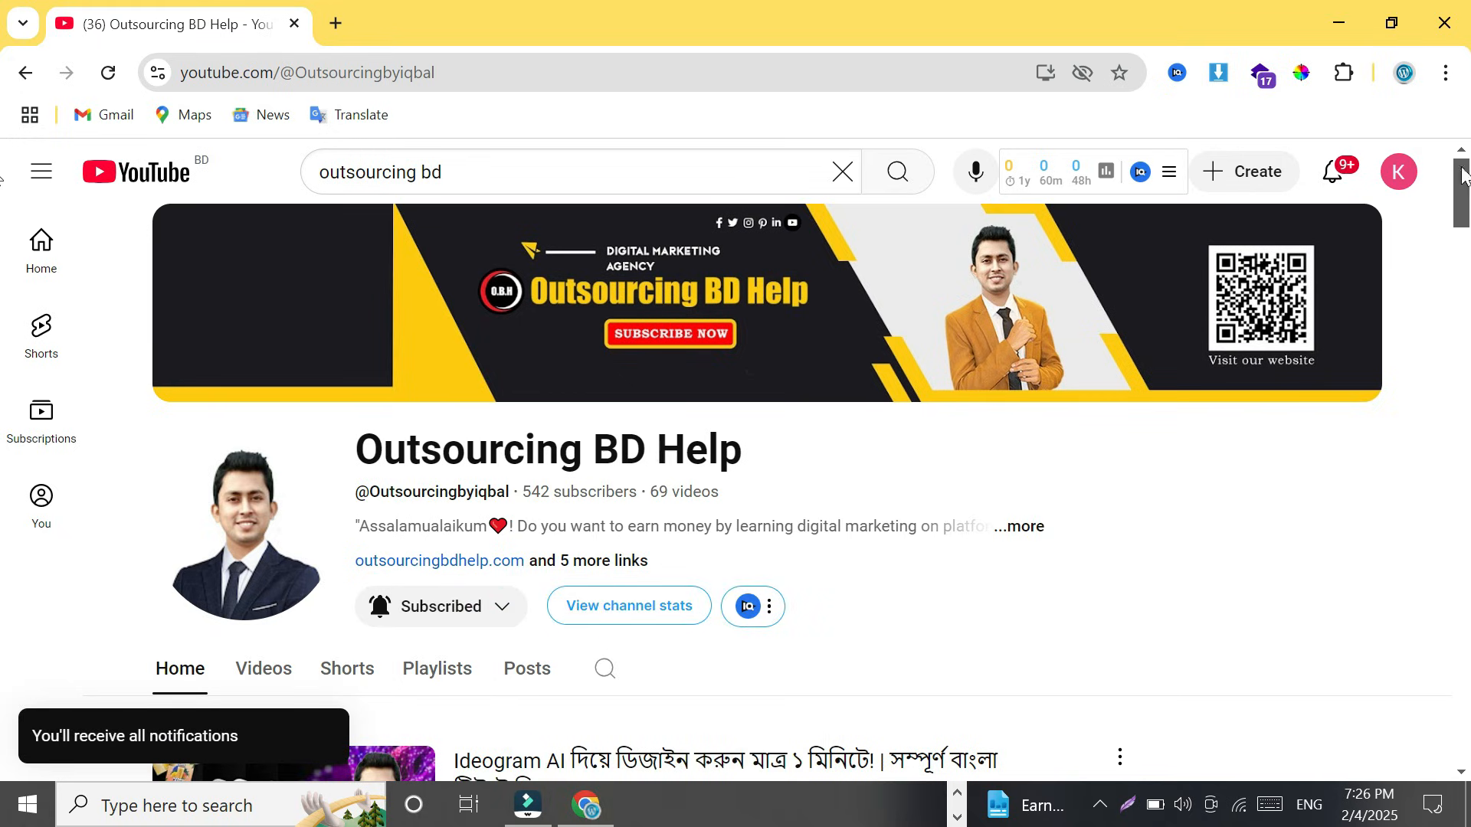
Step: Browse the uploaded videos of the Outsourcing BD Help channel
scroll(4, 229, down, 4)
drag(1469, 221, 1469, 263)
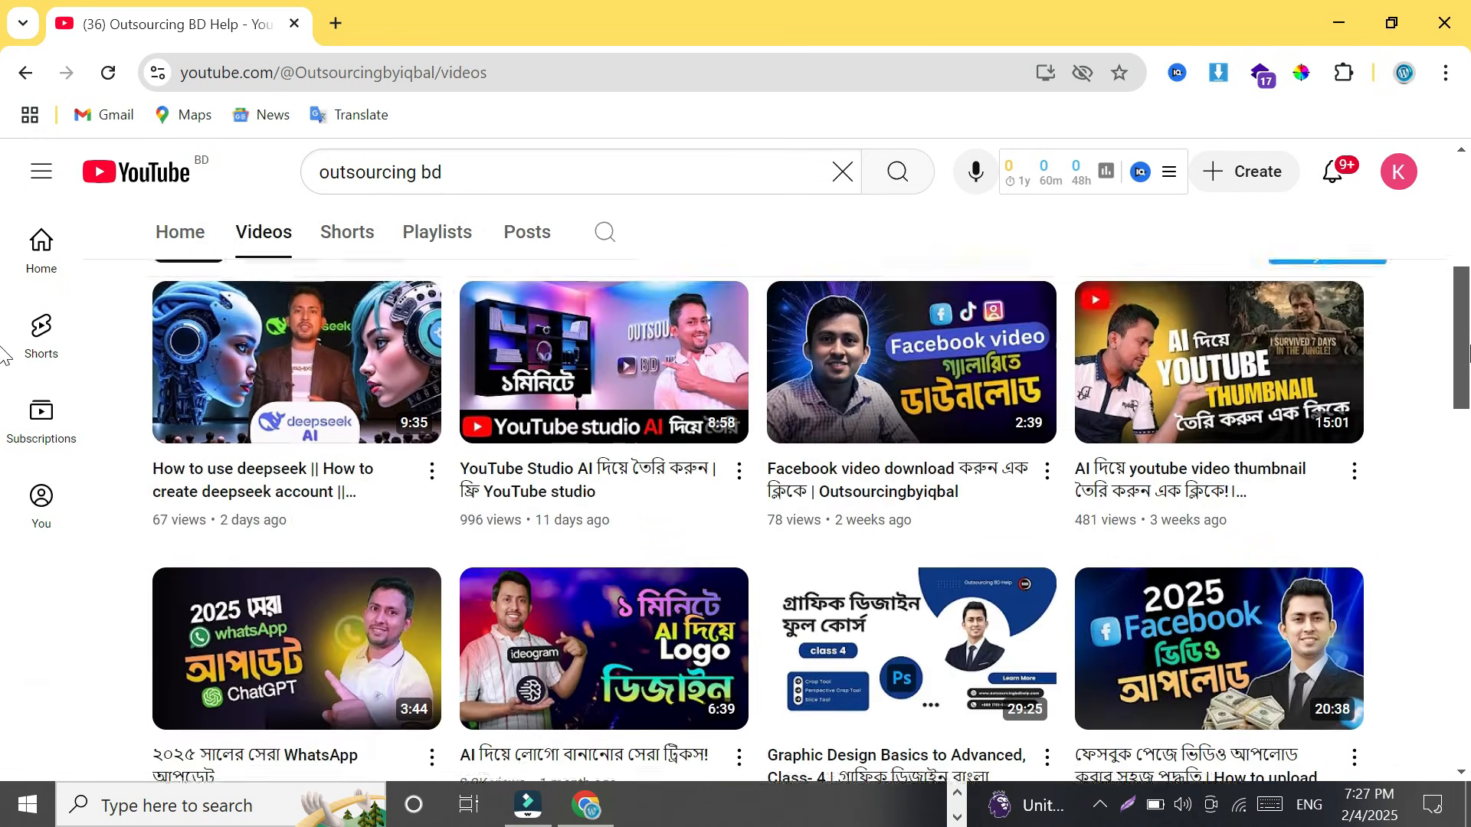
drag(1469, 355, 1469, 466)
drag(1460, 779, 1461, 779)
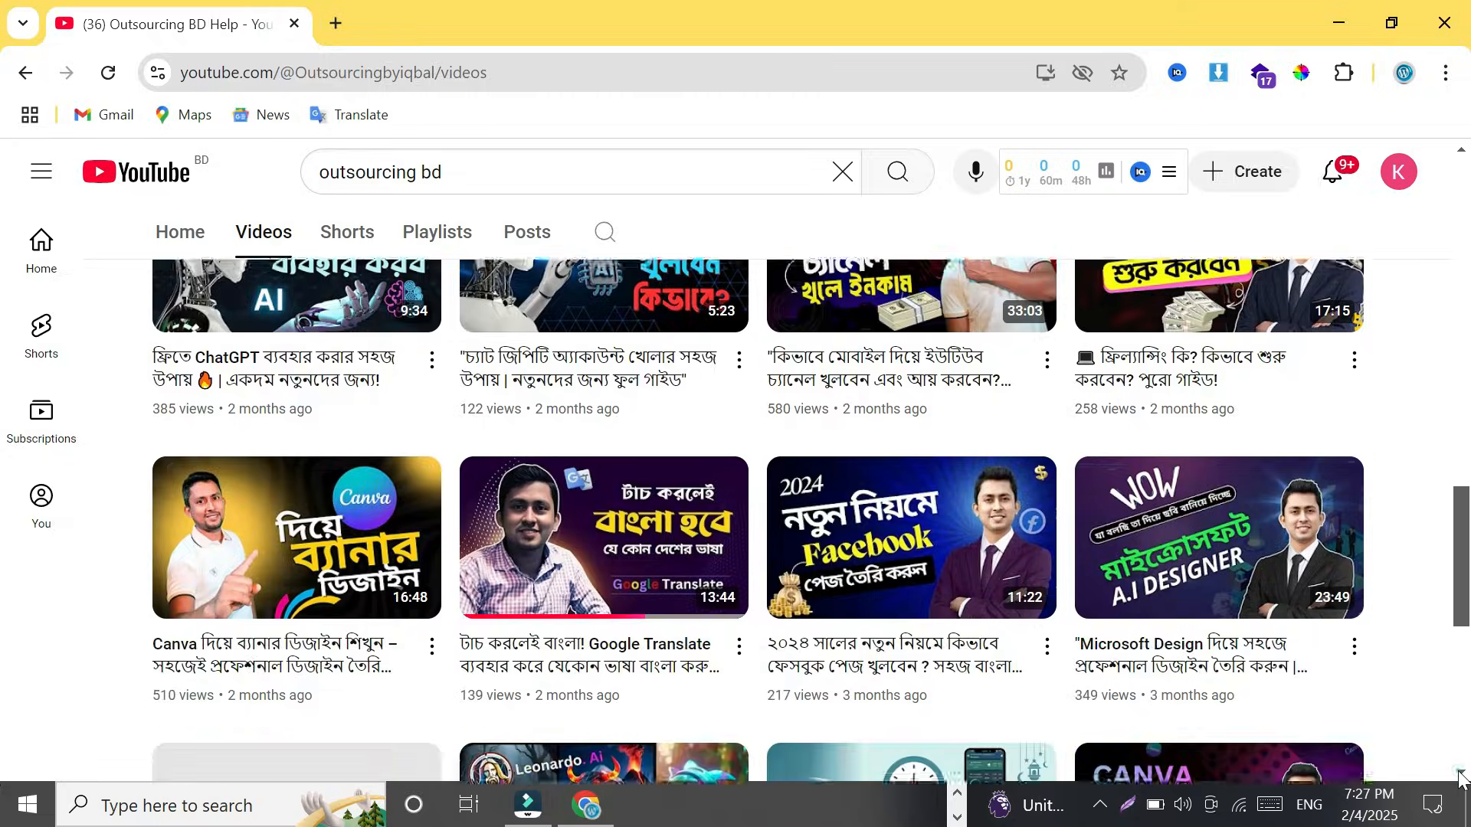